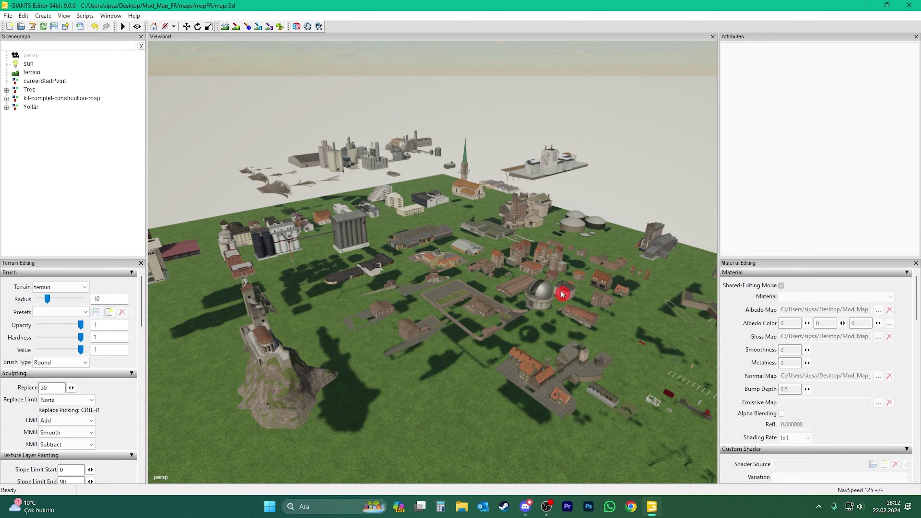
# Step: Look over the whole map, examining the building kit, the rocks and trees, the mountain road and the road junction
pyautogui.moveTo(419, 344); pyautogui.dragTo(487, 303, button='right')
pyautogui.moveTo(445, 324); pyautogui.dragTo(592, 294, button='right')
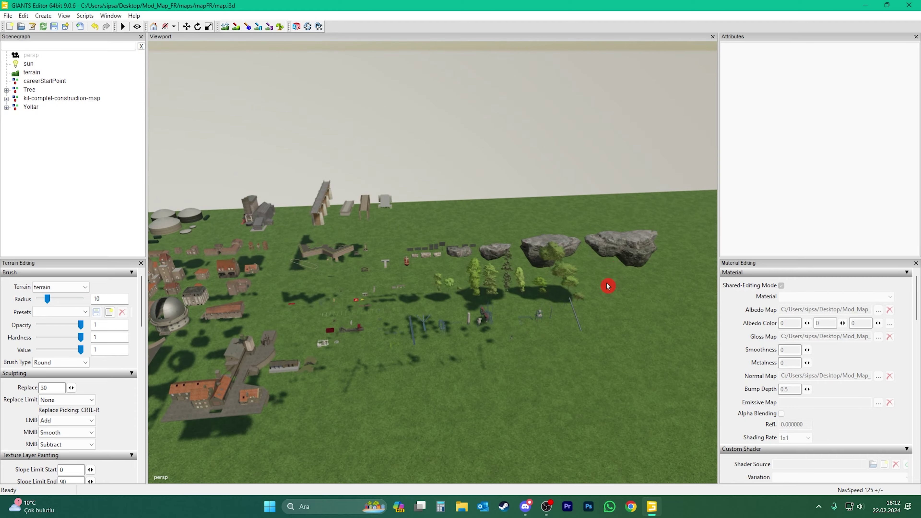
pyautogui.moveTo(333, 372); pyautogui.dragTo(419, 347, button='right')
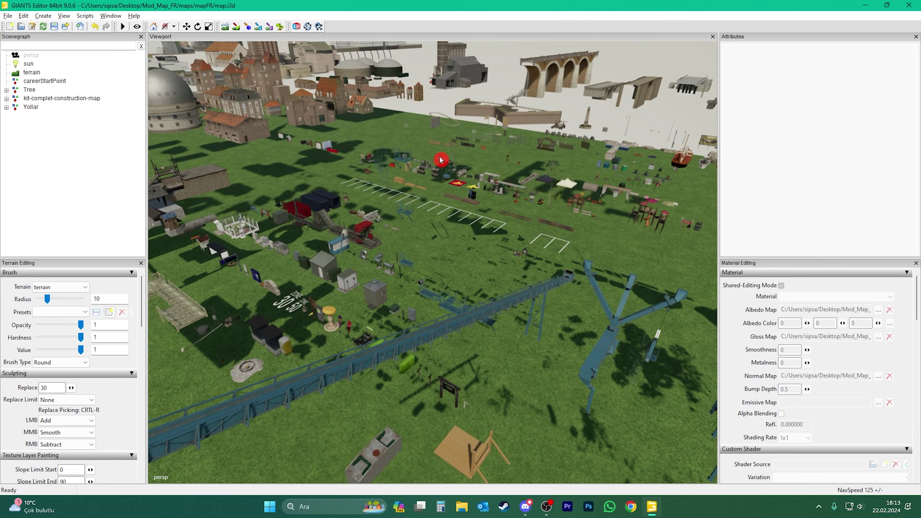
pyautogui.moveTo(448, 290); pyautogui.dragTo(398, 320, button='right')
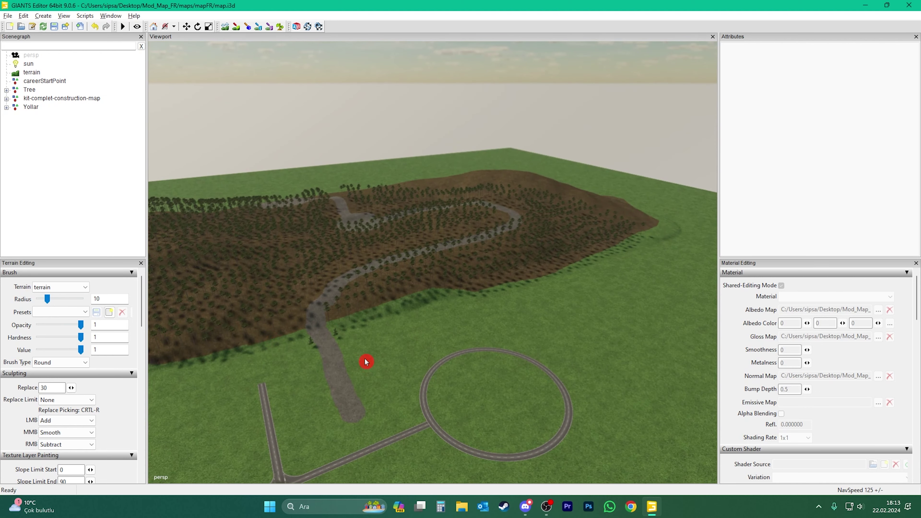
pyautogui.scroll(5, 403, 429)
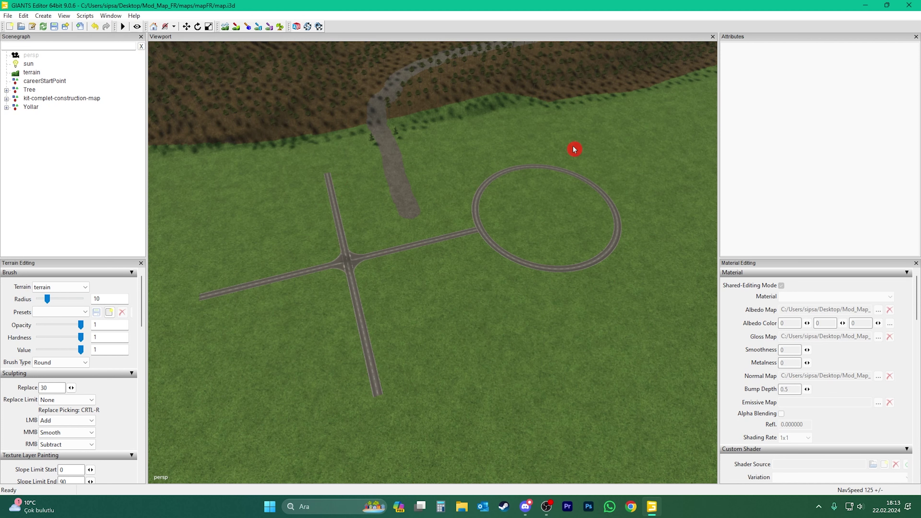
pyautogui.moveTo(394, 360); pyautogui.dragTo(534, 255, button='right')
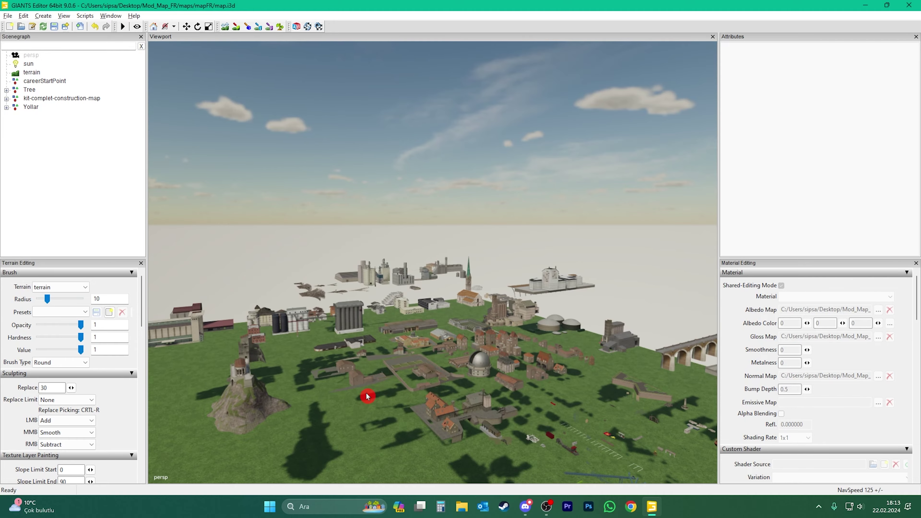
pyautogui.scroll(-10, 366, 392)
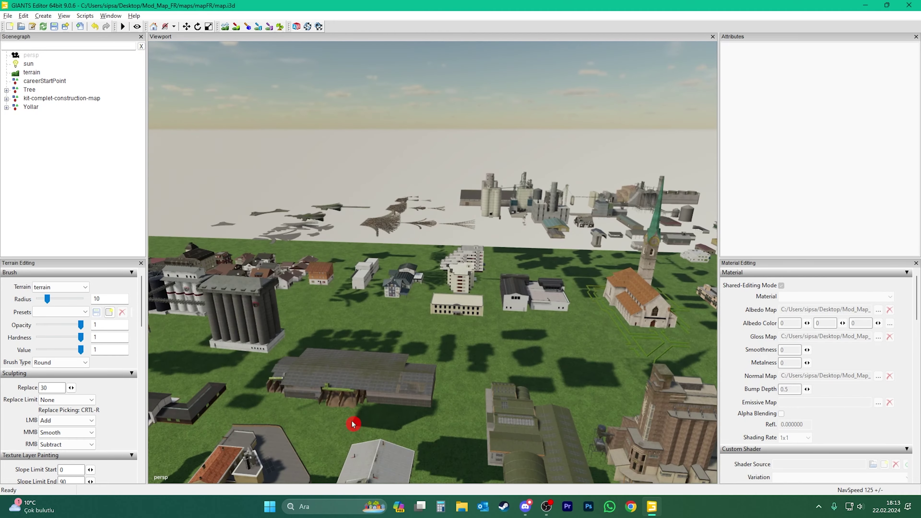
pyautogui.moveTo(354, 423); pyautogui.dragTo(482, 390, button='right')
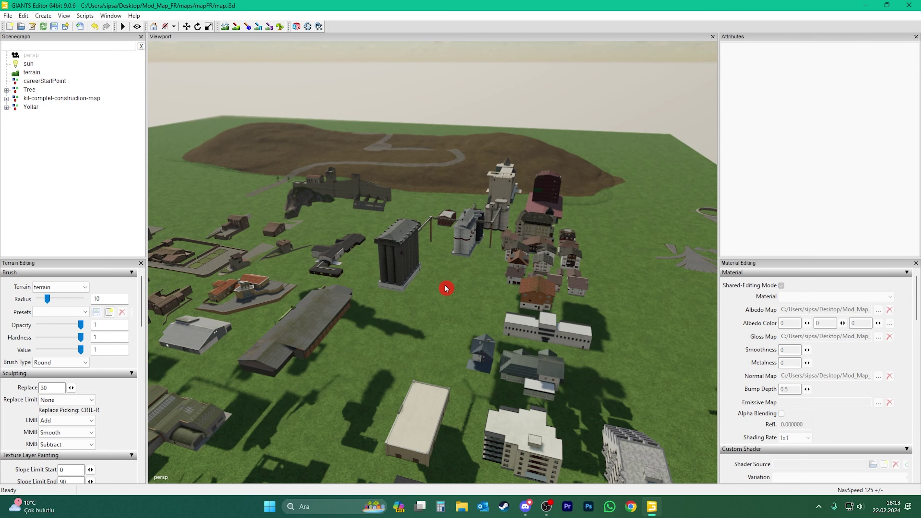
pyautogui.moveTo(446, 288); pyautogui.dragTo(383, 306, button='right')
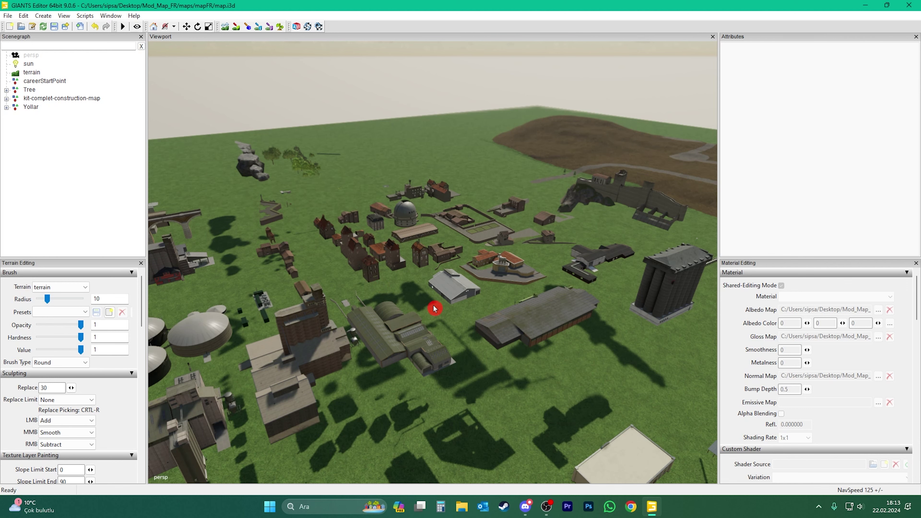
pyautogui.moveTo(438, 307)
pyautogui.mouseDown(button='right')
pyautogui.moveTo(489, 299)
pyautogui.moveTo(500, 331)
pyautogui.moveTo(545, 259)
pyautogui.moveTo(520, 320)
pyautogui.moveTo(415, 319)
pyautogui.moveTo(443, 333)
pyautogui.moveTo(406, 323)
pyautogui.moveTo(435, 293)
pyautogui.moveTo(431, 323)
pyautogui.mouseUp(button='right')
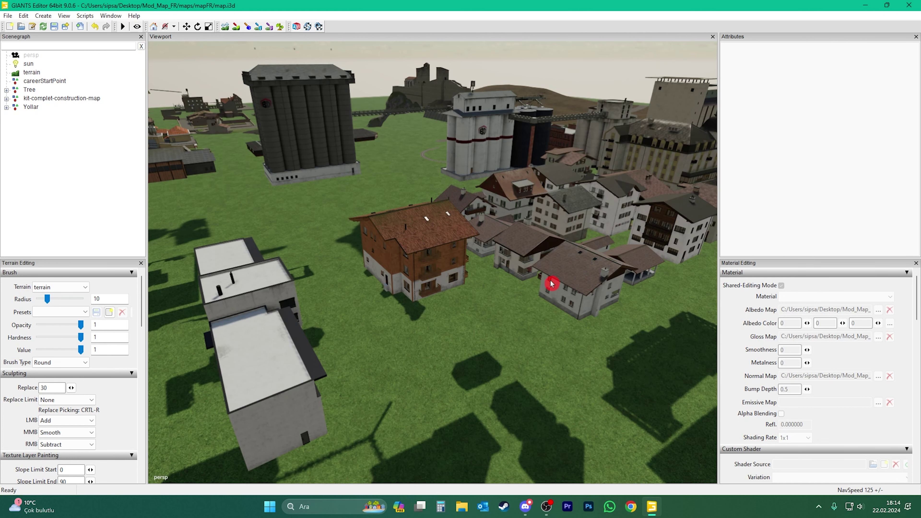
# Step: Turn the display of lights in the viewport on and off again around the wooden mountain house
pyautogui.rightClick(428, 285)
pyautogui.moveTo(453, 351)
pyautogui.click(533, 352)
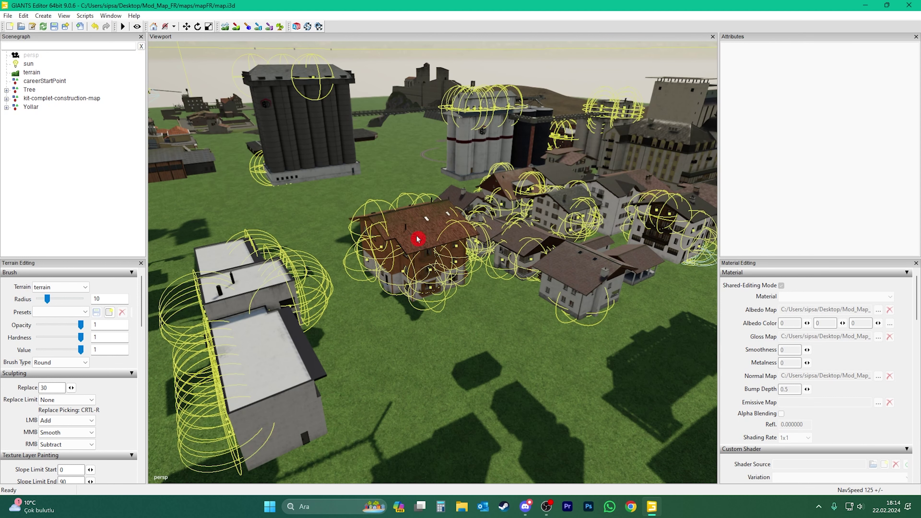
pyautogui.rightClick(440, 271)
pyautogui.moveTo(477, 335)
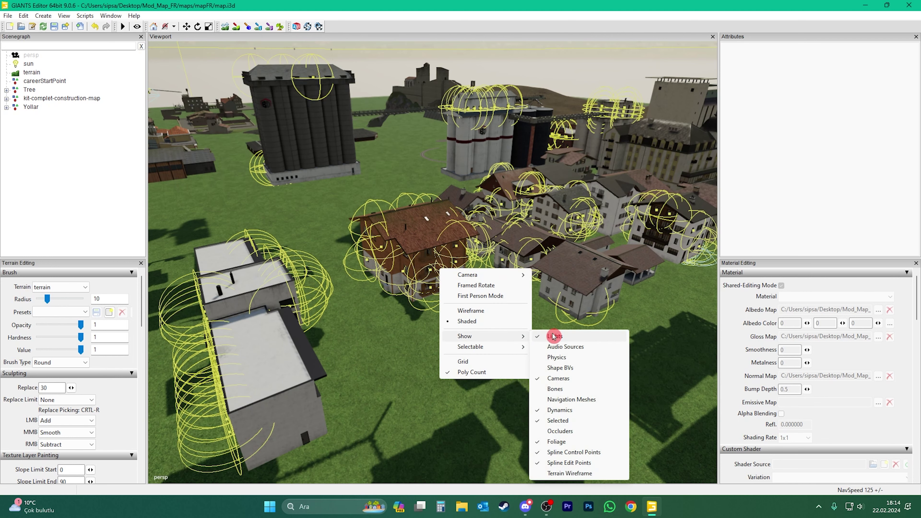
pyautogui.click(582, 308)
pyautogui.scroll(10, 405, 228)
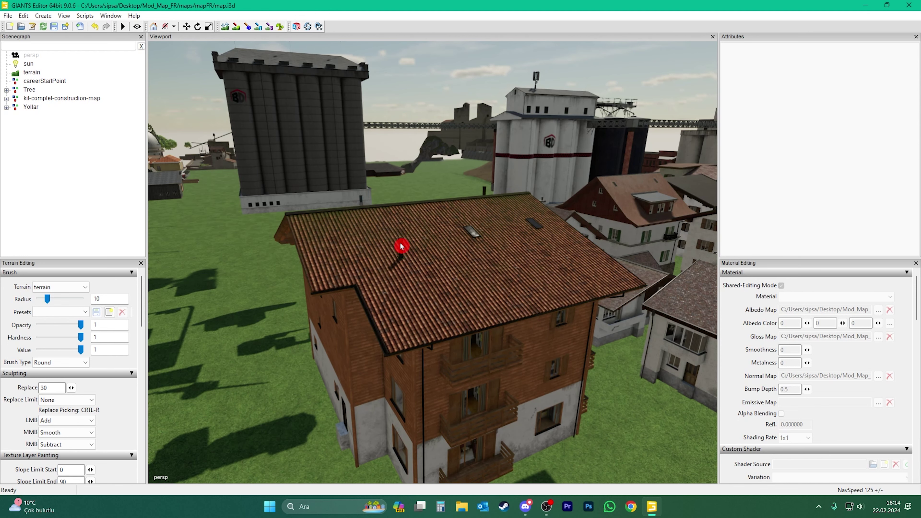
pyautogui.scroll(-5, 490, 287)
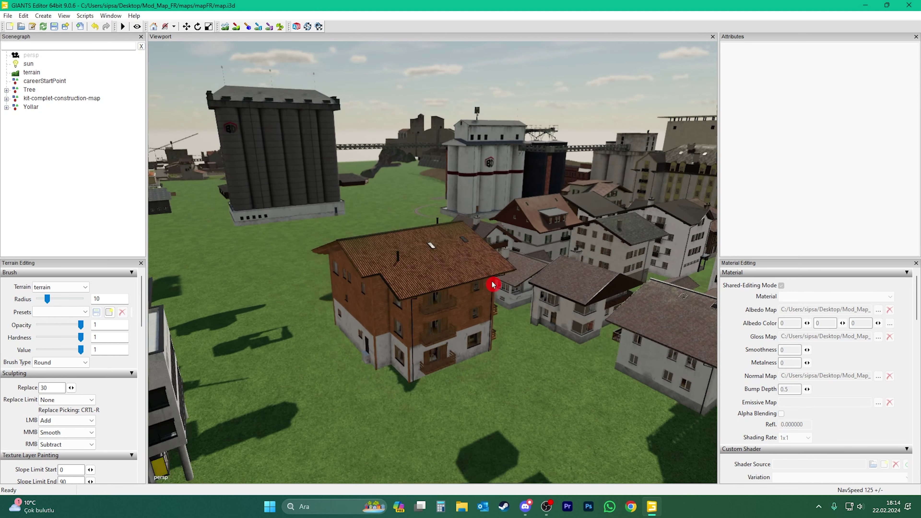
pyautogui.moveTo(500, 296); pyautogui.dragTo(524, 300, button='right')
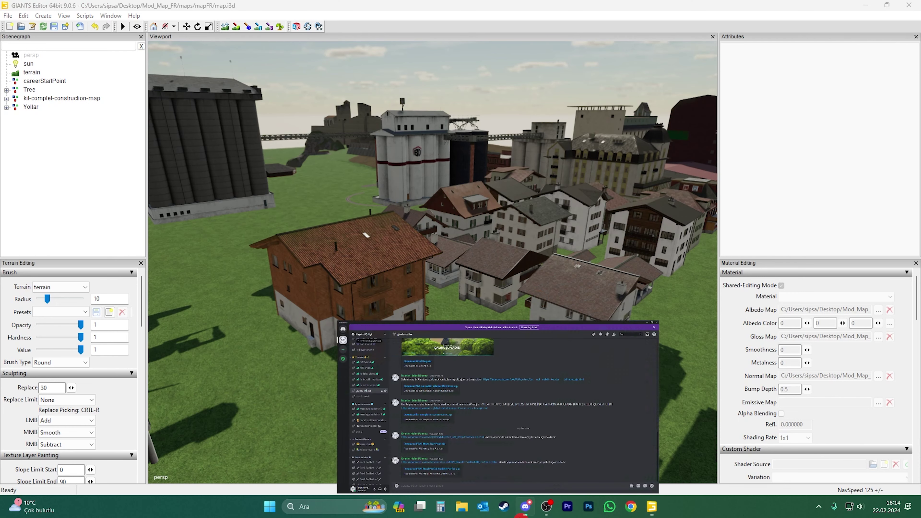
# Step: Switch to Discord and review the road prefab pack download link in the giants-editor channel, closing it when finished
pyautogui.click(539, 430)
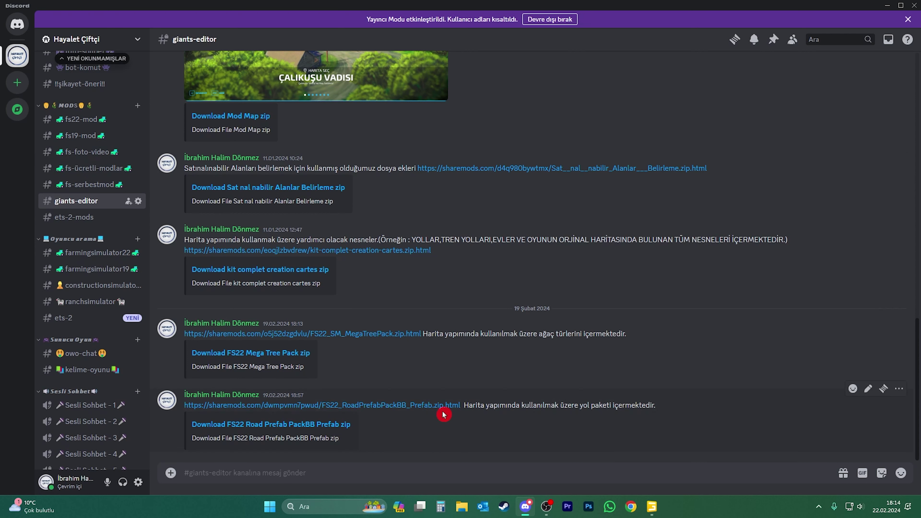
pyautogui.moveTo(464, 406); pyautogui.dragTo(494, 419)
pyautogui.click(554, 419)
pyautogui.click(914, 5)
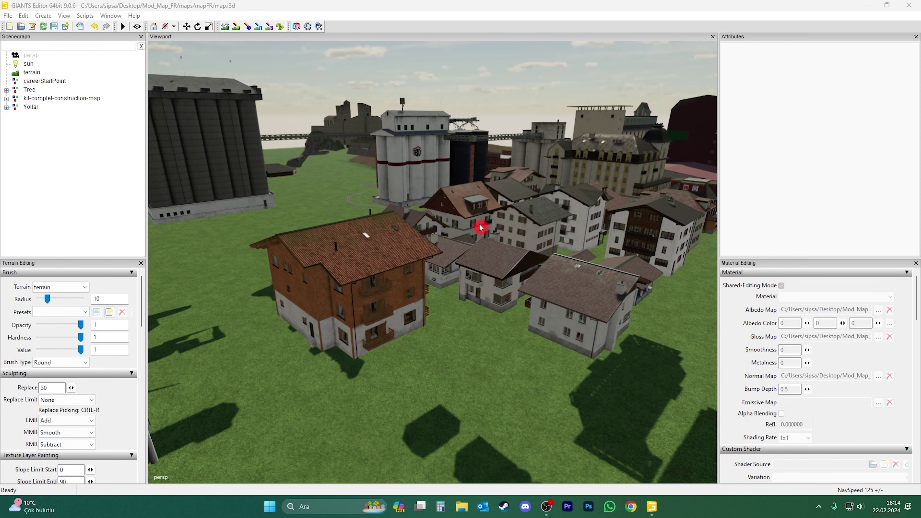
# Step: Survey the kit's houses, church, silos and other buildings on the map for one to place beside the road
pyautogui.moveTo(474, 276); pyautogui.dragTo(479, 290, button='right')
pyautogui.moveTo(579, 170); pyautogui.dragTo(511, 289, button='right')
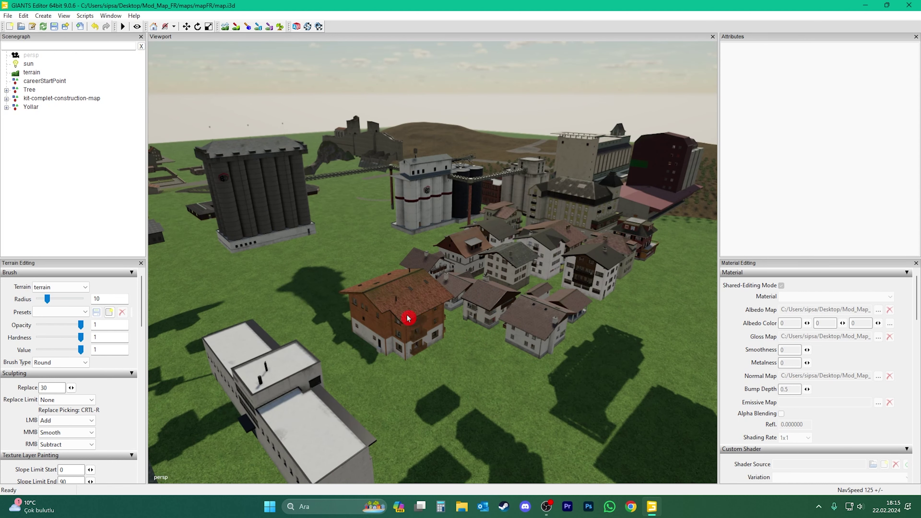
pyautogui.moveTo(590, 319); pyautogui.dragTo(349, 288, button='right')
pyautogui.scroll(-5, 546, 333)
pyautogui.moveTo(439, 297); pyautogui.dragTo(493, 286, button='right')
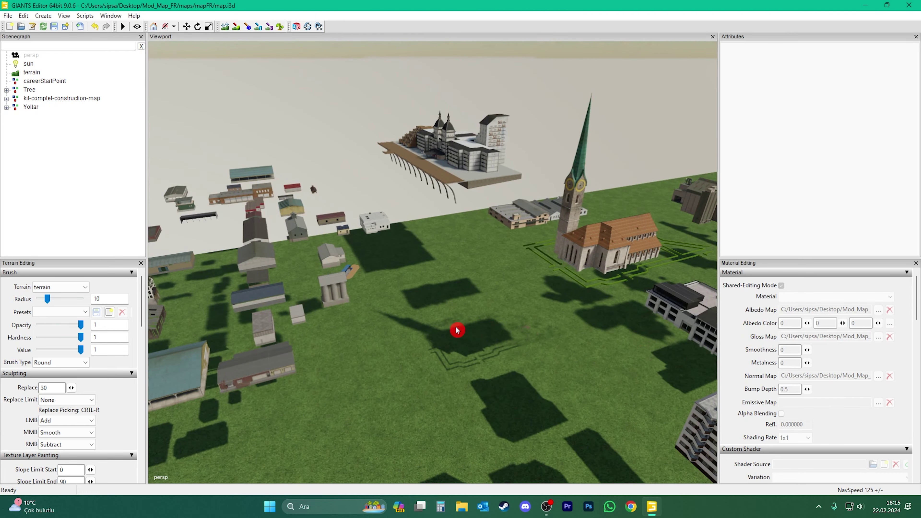
pyautogui.moveTo(457, 329); pyautogui.dragTo(446, 323, button='right')
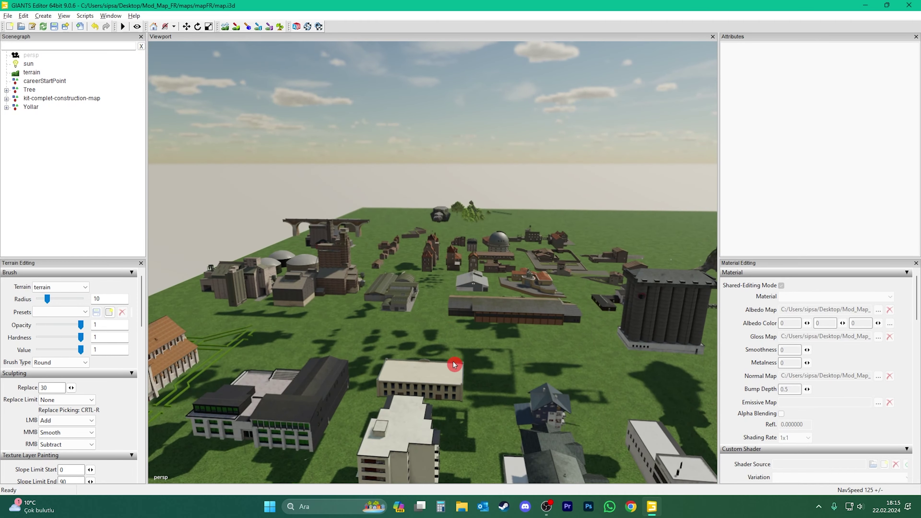
pyautogui.scroll(10, 452, 361)
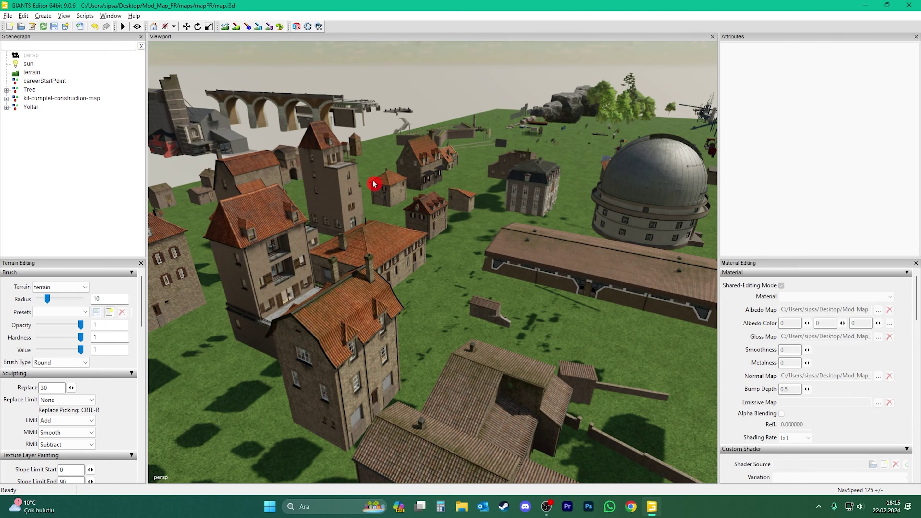
pyautogui.scroll(-10, 366, 304)
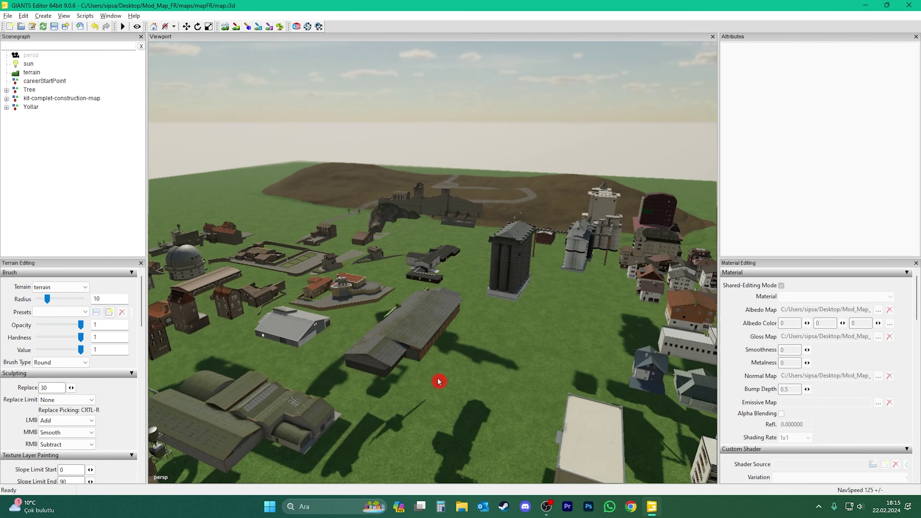
pyautogui.moveTo(439, 381); pyautogui.dragTo(405, 368, button='right')
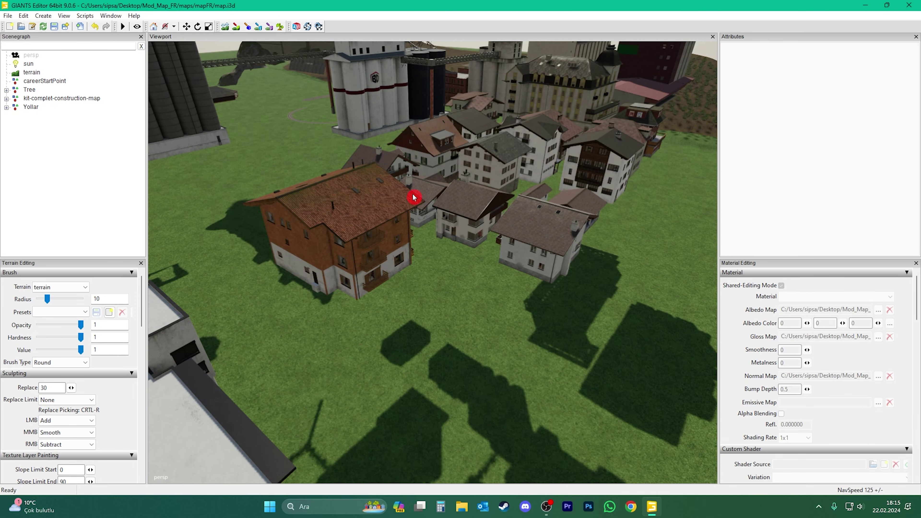
# Step: Cut mediumMountainHouse01 from batiment_suisse, paste it at the scene's root level, and collapse the kit-complet-construction-map group
pyautogui.click(334, 230)
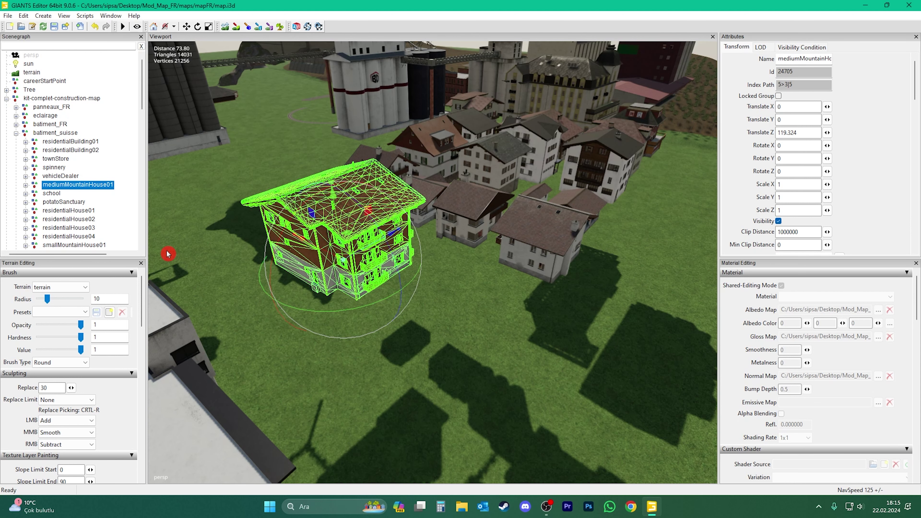
pyautogui.hotkey('ctrl', 'x')
pyautogui.scroll(-5, 136, 217)
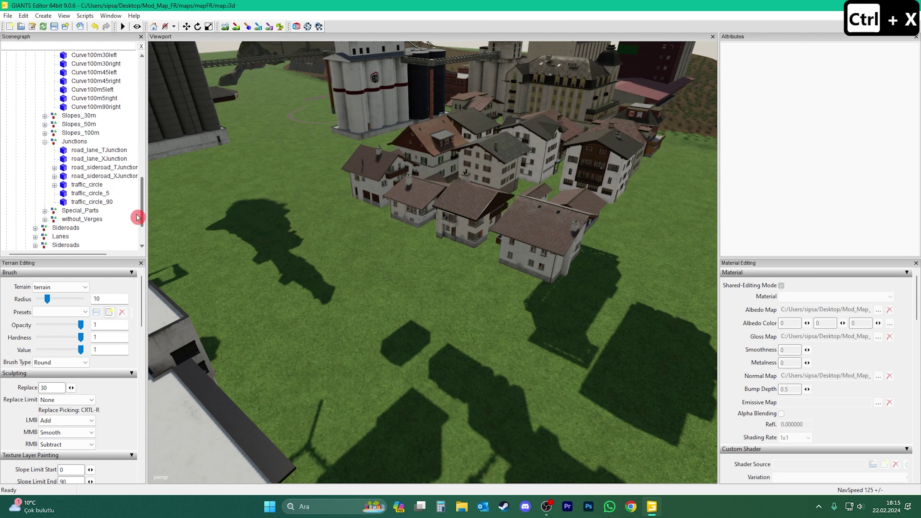
pyautogui.scroll(-3, 138, 196)
pyautogui.hotkey('ctrl', 'v')
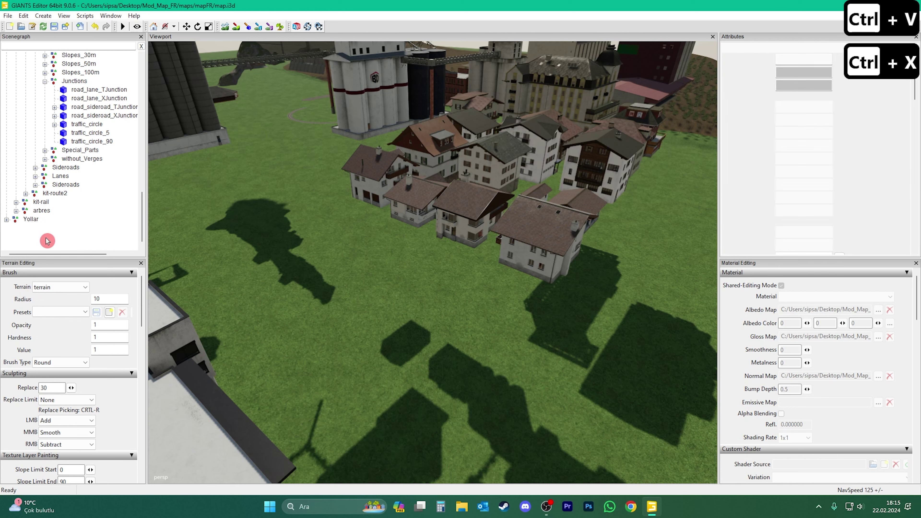
pyautogui.scroll(10, 142, 212)
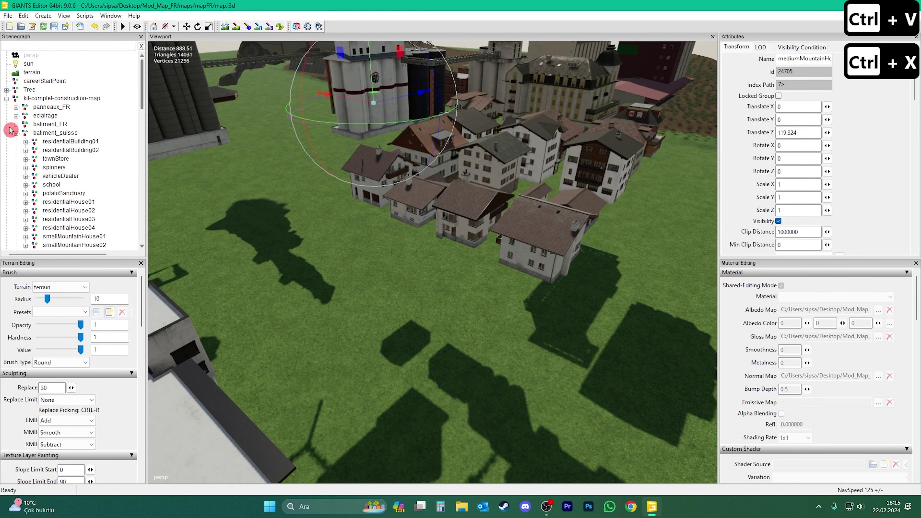
pyautogui.click(6, 99)
# Step: Place mediumMountainHouse01 on the ground at the road's edge, at about X 75.5, Y 30, Z 11.5
pyautogui.moveTo(290, 254); pyautogui.dragTo(410, 325, button='right')
pyautogui.hotkey('ctrl', 'b')
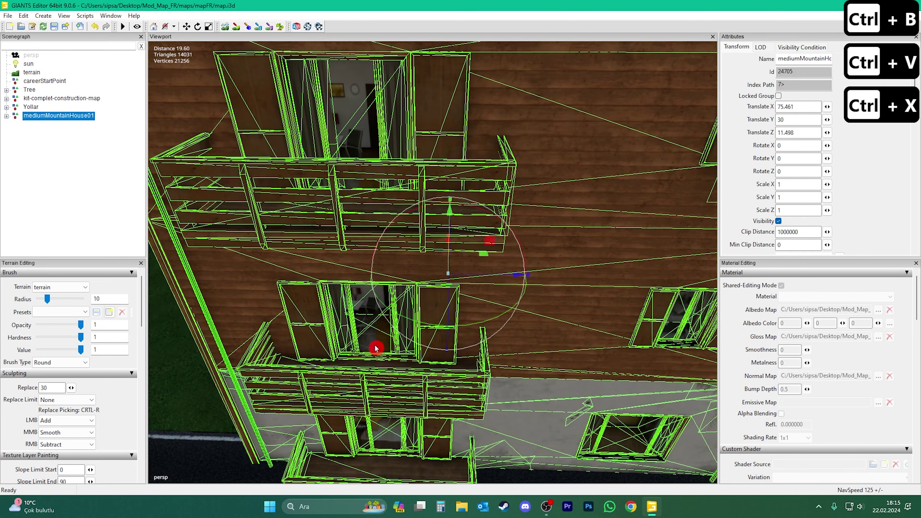
pyautogui.scroll(-5, 376, 346)
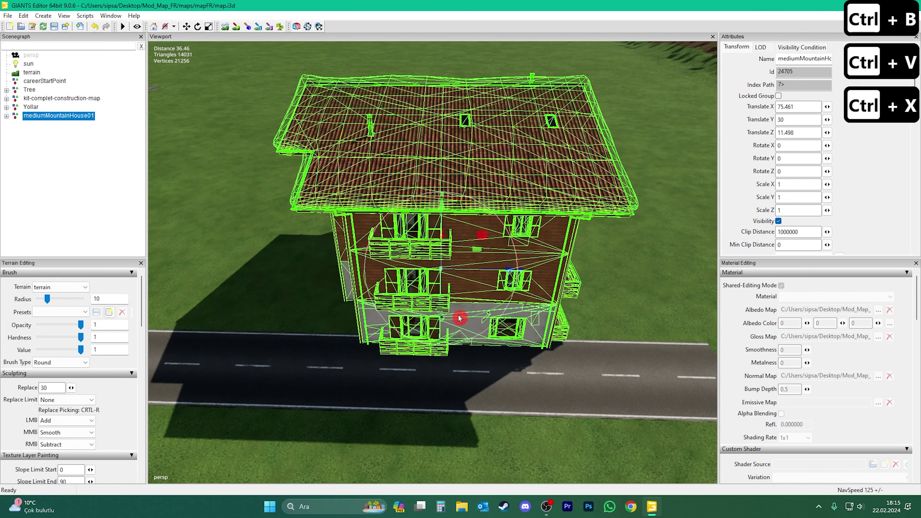
# Step: Try to turn the mountain house's balcony front toward the road with a Rotate Y of 90
pyautogui.moveTo(459, 319); pyautogui.dragTo(463, 322, button='right')
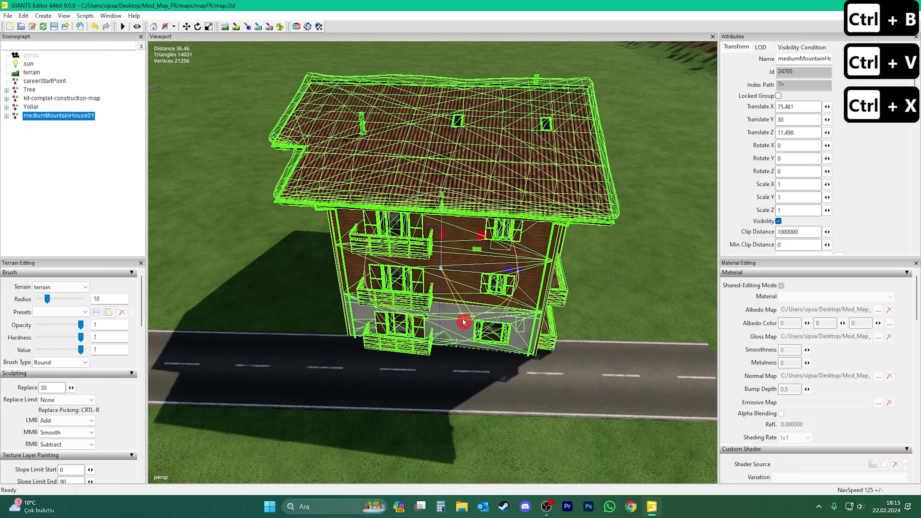
pyautogui.moveTo(463, 322); pyautogui.dragTo(378, 283)
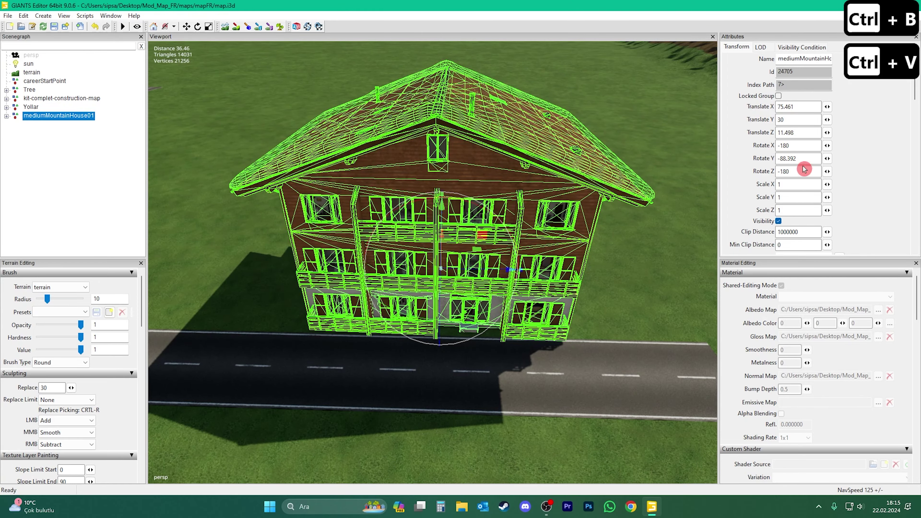
pyautogui.doubleClick(798, 158)
pyautogui.write('90')
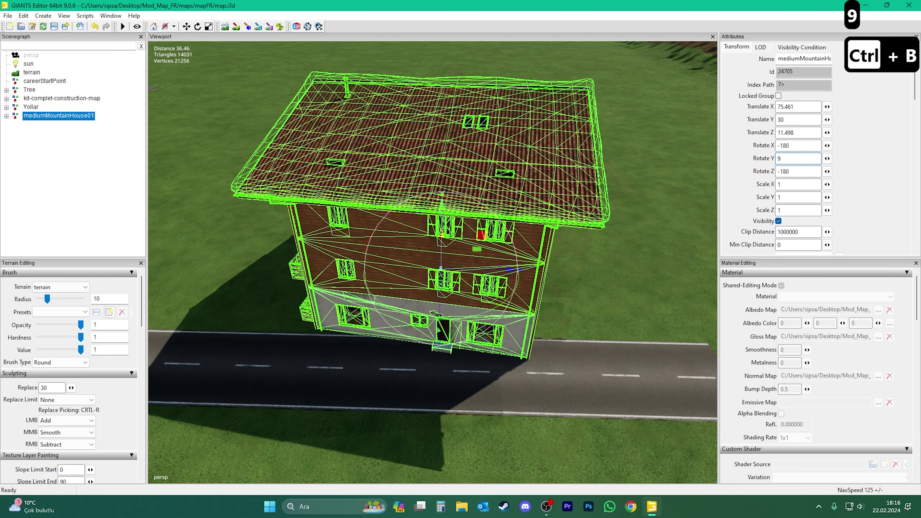
pyautogui.press('Return')
# Step: Rotate the mountain house so its balcony front faces the road and set its Rotate Y to -90
pyautogui.keyDown('alt'); pyautogui.moveTo(454, 305); pyautogui.dragTo(557, 334); pyautogui.keyUp('alt')
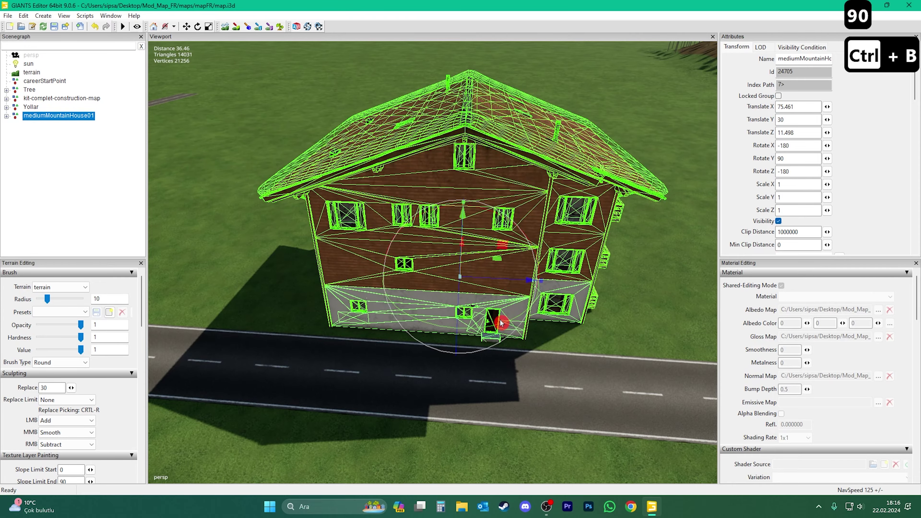
pyautogui.moveTo(501, 323); pyautogui.dragTo(370, 299)
pyautogui.moveTo(449, 307); pyautogui.dragTo(403, 195)
pyautogui.doubleClick(797, 156)
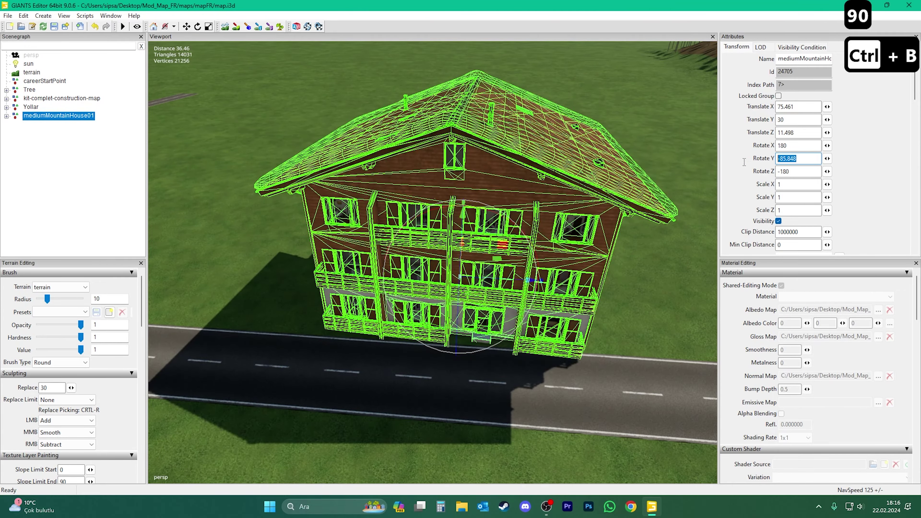
pyautogui.write('-90')
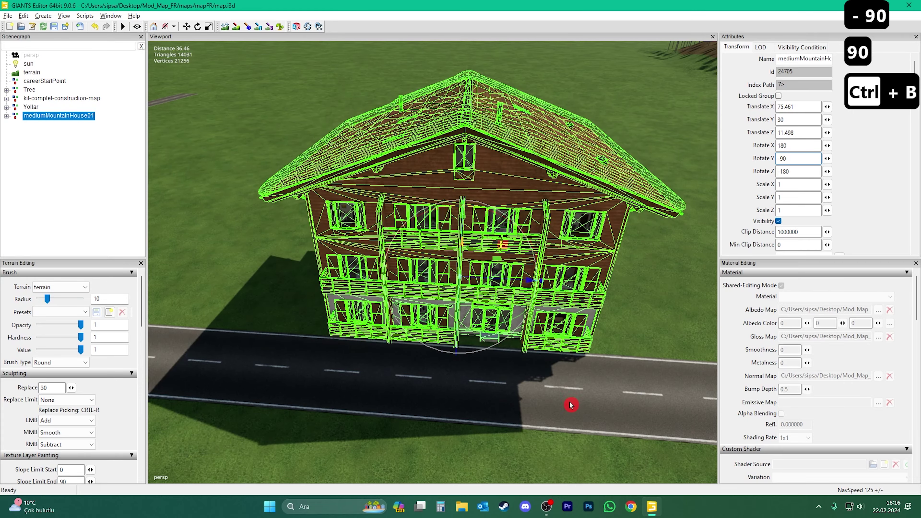
# Step: Move the mountain house back from the road onto the grass and clear the selection
pyautogui.moveTo(570, 403); pyautogui.dragTo(510, 411, button='middle')
pyautogui.moveTo(497, 304); pyautogui.dragTo(555, 215)
pyautogui.click(90, 232)
pyautogui.moveTo(388, 304); pyautogui.dragTo(510, 299, button='middle')
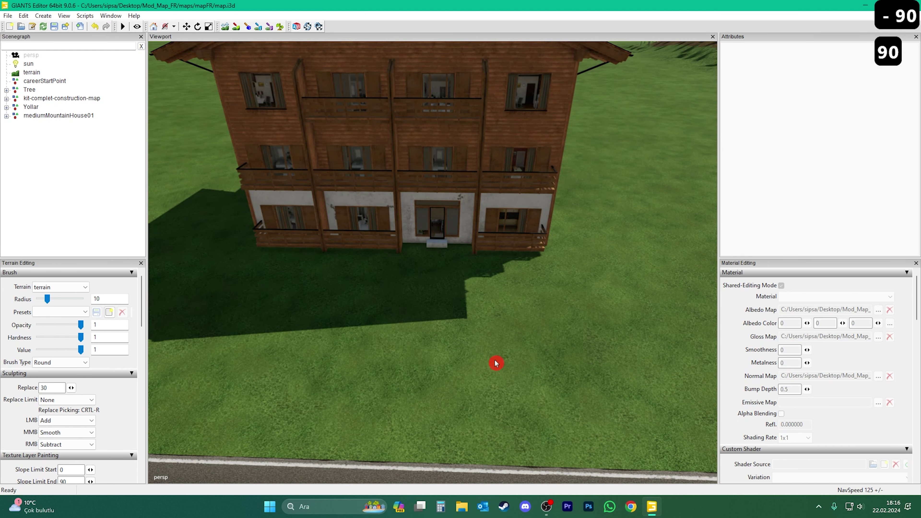
# Step: Paint a COBBLESTONE path on the grass from the mountain house's front door to the edge of the road
pyautogui.scroll(-5, 506, 330)
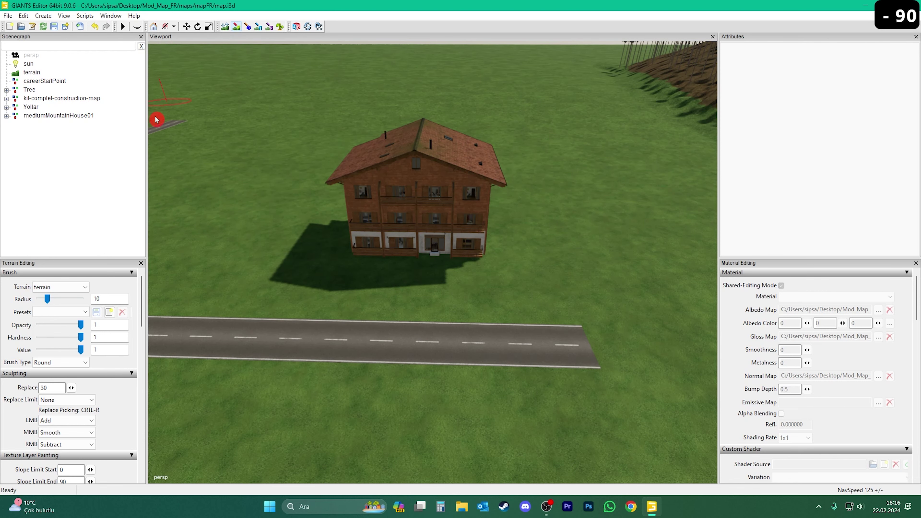
pyautogui.scroll(-2, 112, 421)
pyautogui.click(115, 418)
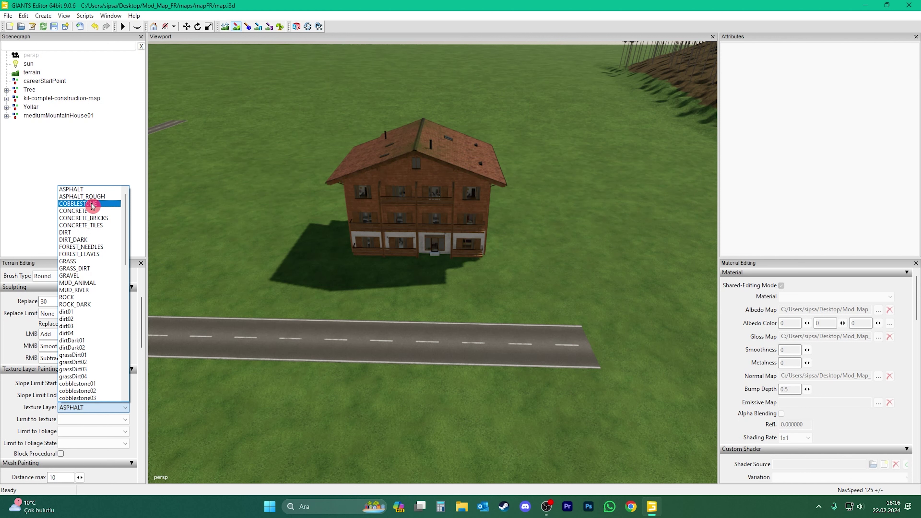
pyautogui.click(80, 204)
pyautogui.scroll(5, 351, 322)
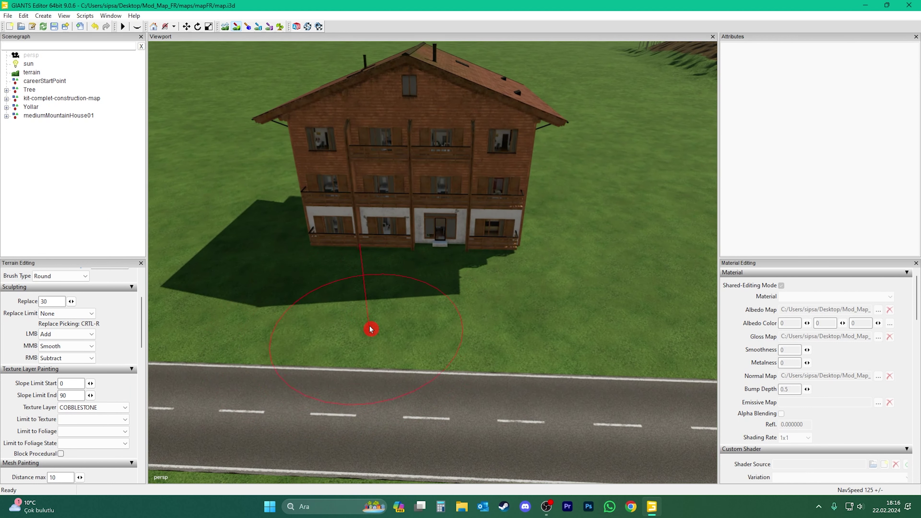
pyautogui.moveTo(428, 281)
pyautogui.mouseDown()
pyautogui.moveTo(438, 249)
pyautogui.moveTo(440, 358)
pyautogui.mouseUp()
pyautogui.scroll(5, 442, 362)
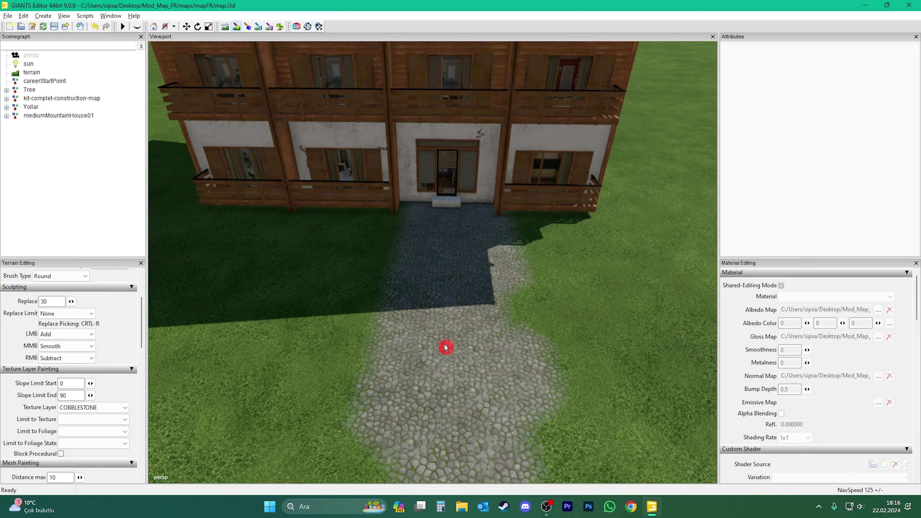
pyautogui.scroll(-3, 446, 347)
pyautogui.moveTo(416, 205)
pyautogui.mouseDown()
pyautogui.moveTo(382, 304)
pyautogui.moveTo(450, 337)
pyautogui.mouseUp()
pyautogui.scroll(-5, 450, 345)
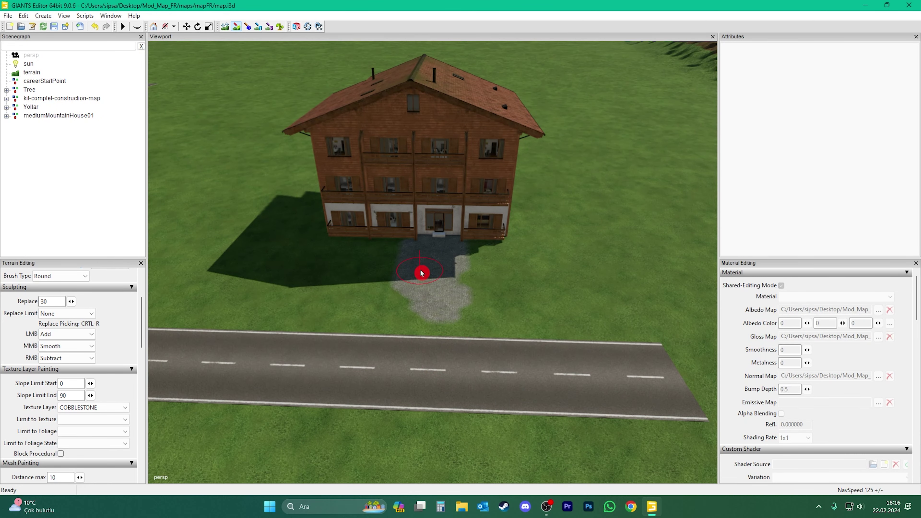
pyautogui.moveTo(422, 272)
pyautogui.mouseDown()
pyautogui.moveTo(442, 296)
pyautogui.moveTo(445, 261)
pyautogui.moveTo(438, 331)
pyautogui.moveTo(422, 264)
pyautogui.mouseUp()
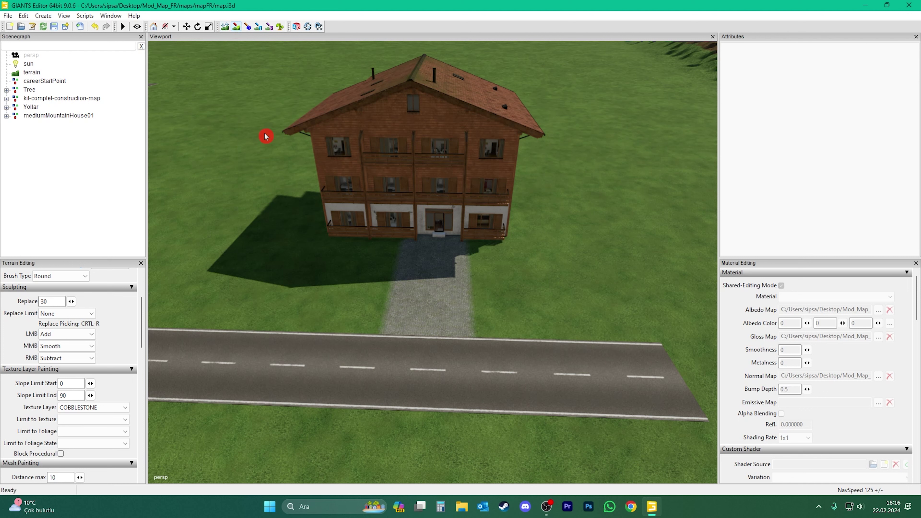
# Step: Turn on the display of lights in the viewport
pyautogui.rightClick(448, 252)
pyautogui.moveTo(477, 323)
pyautogui.click(542, 326)
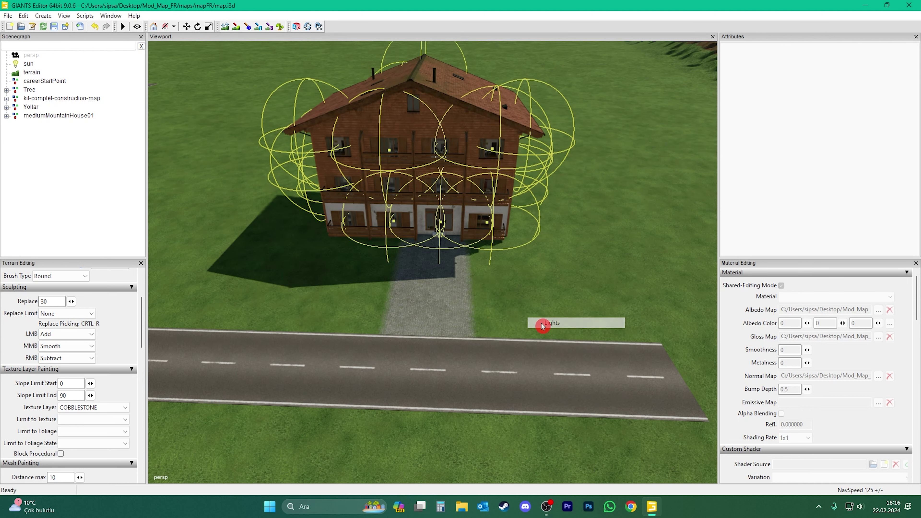
pyautogui.rightClick(393, 293)
pyautogui.moveTo(425, 361)
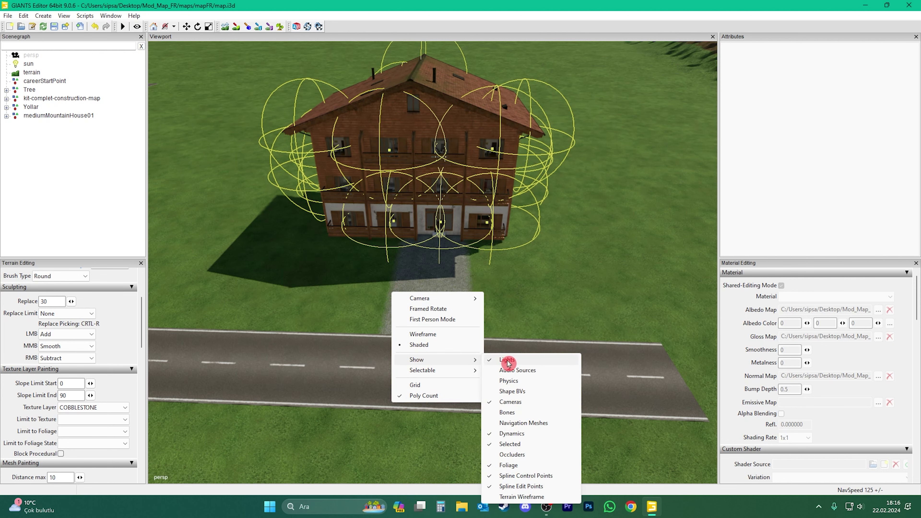
pyautogui.click(581, 278)
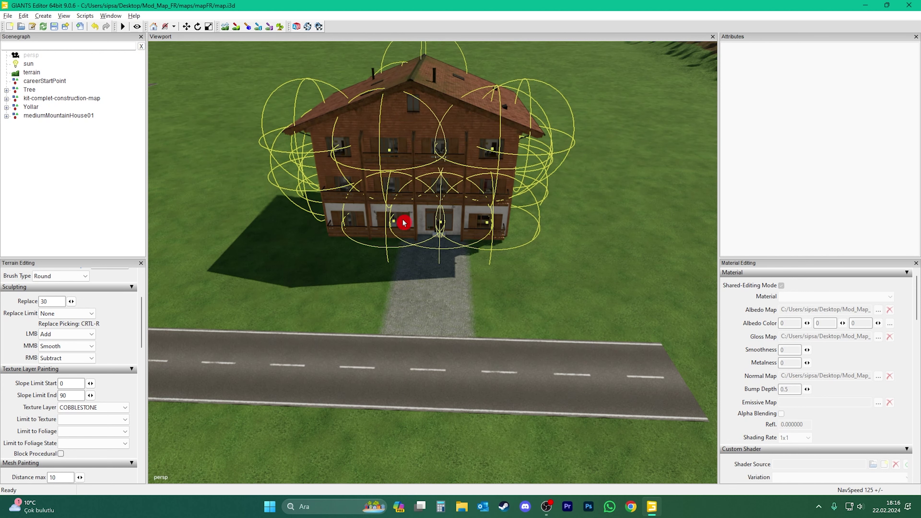
# Step: Locate the mountain house's point lights under LOD0, interior, illum, realLights and select pointLight1
pyautogui.moveTo(405, 222); pyautogui.dragTo(438, 286, button='middle')
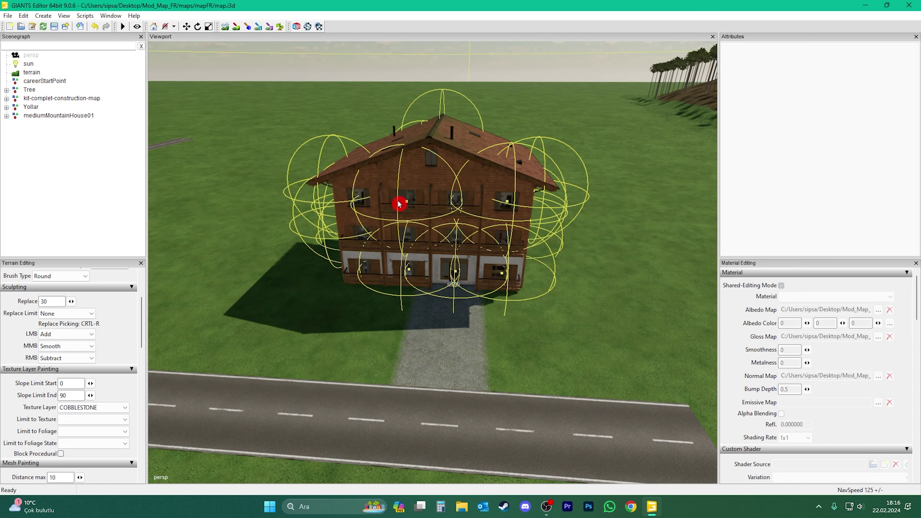
pyautogui.scroll(5, 417, 268)
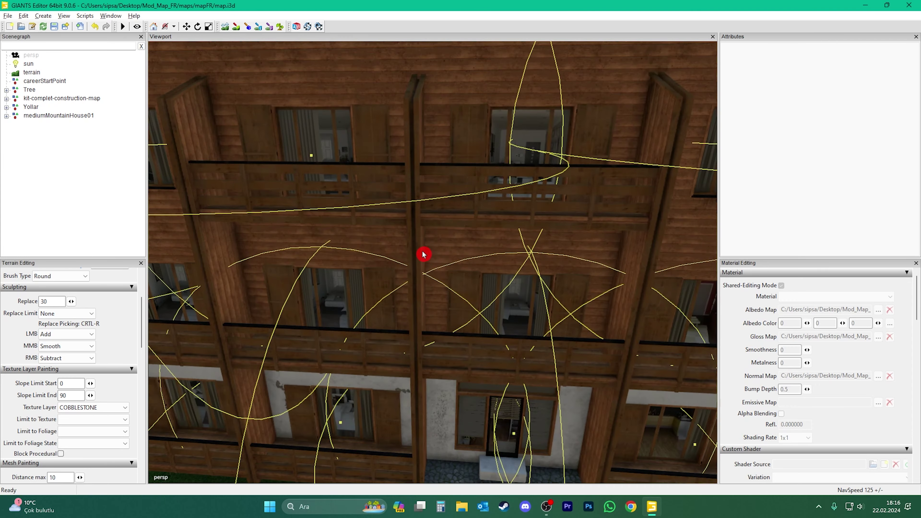
pyautogui.scroll(-5, 415, 277)
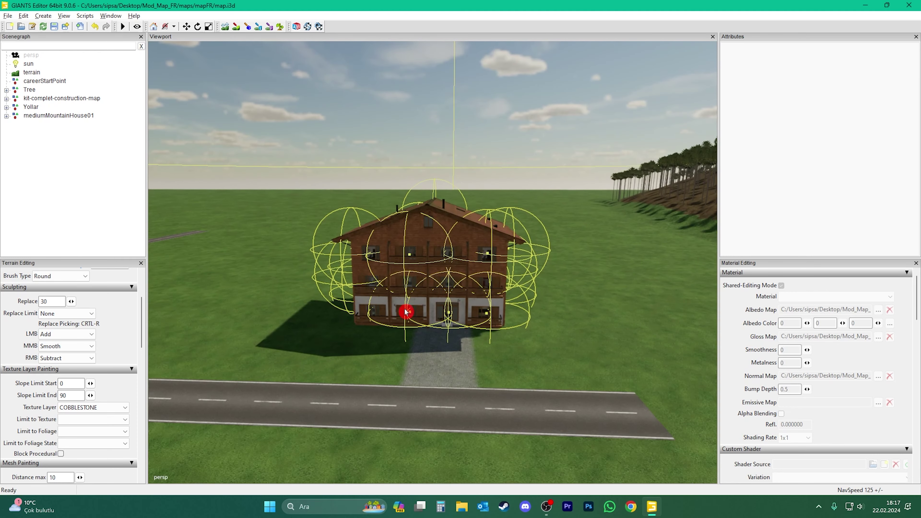
pyautogui.click(6, 115)
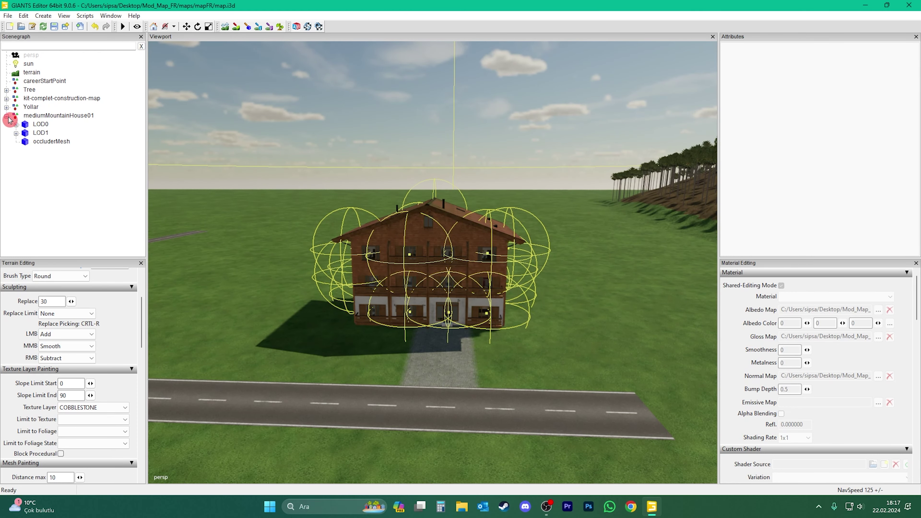
pyautogui.click(16, 124)
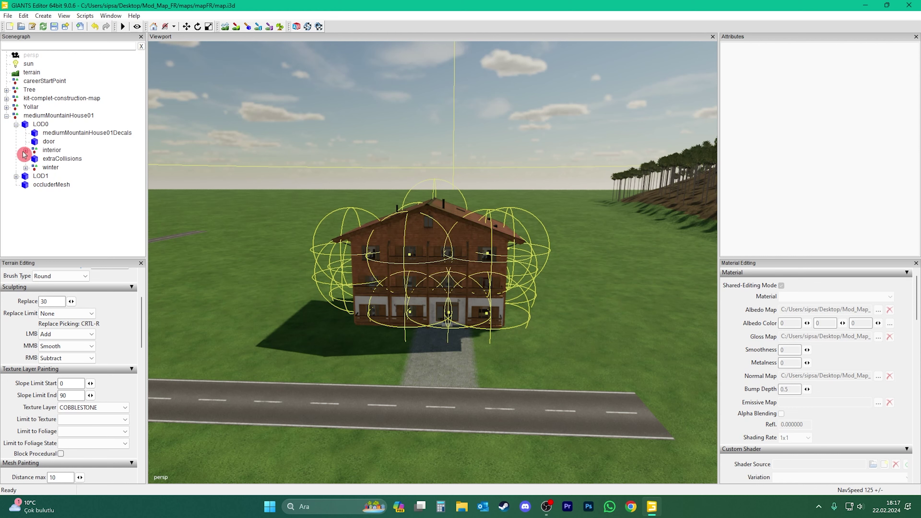
pyautogui.click(25, 167)
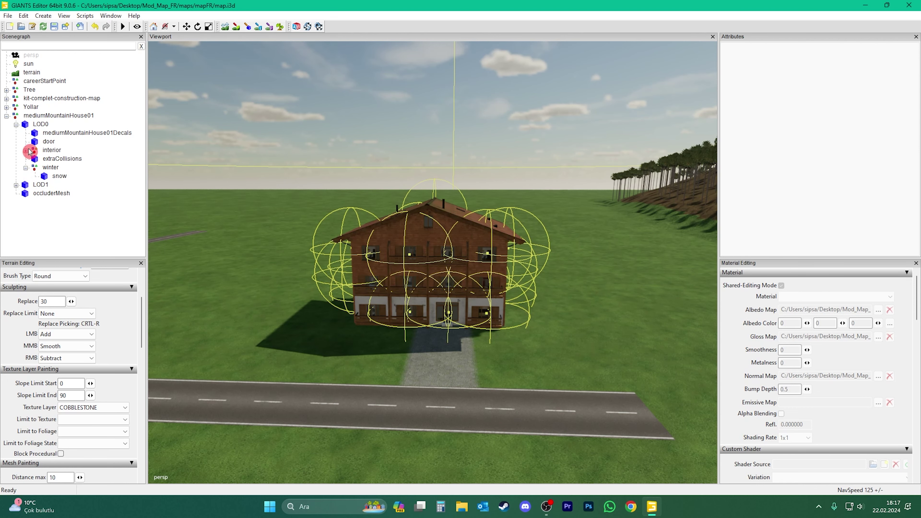
pyautogui.click(26, 150)
pyautogui.click(35, 176)
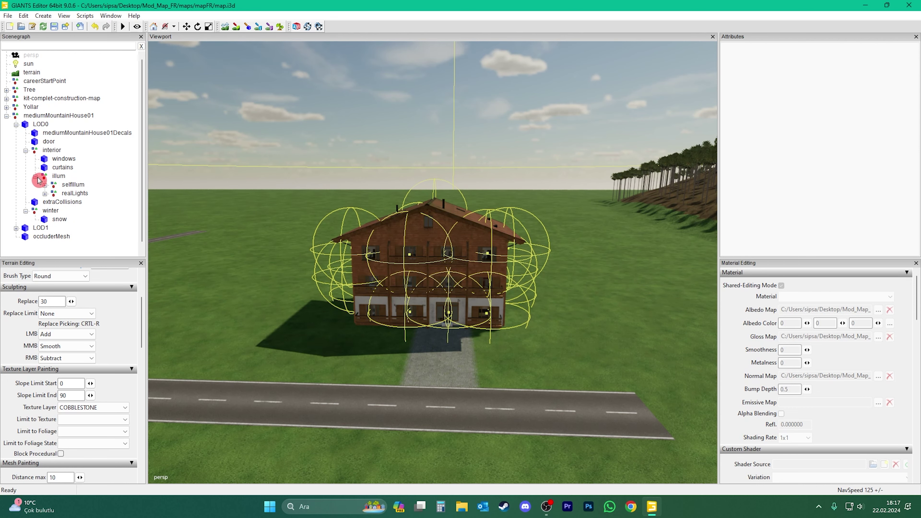
pyautogui.click(45, 193)
pyautogui.click(86, 203)
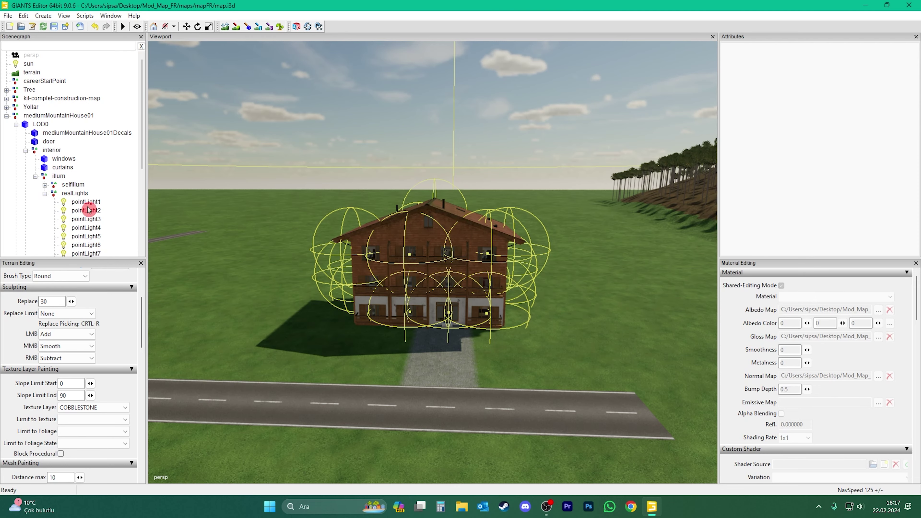
pyautogui.press('f')
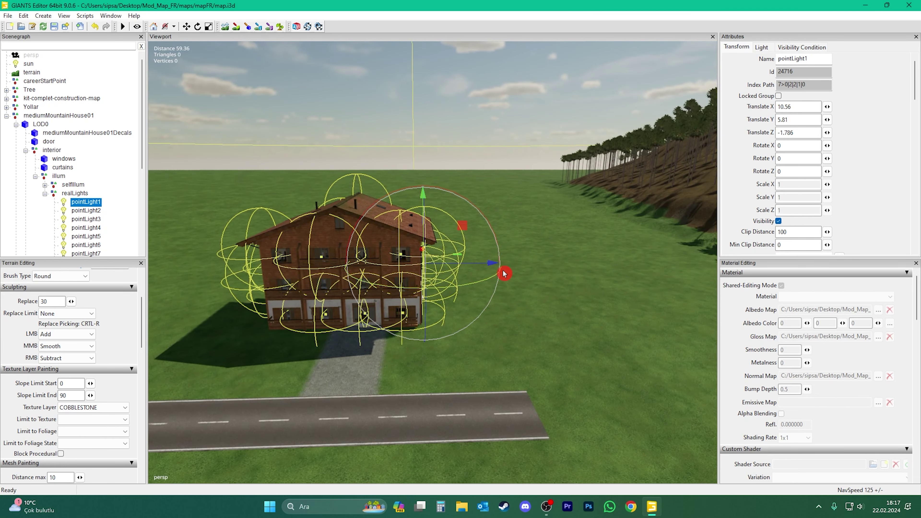
# Step: Try moving pointLight1 away from the house to about Translate X 42.1, and undo the move
pyautogui.moveTo(477, 266); pyautogui.dragTo(668, 269)
pyautogui.press('f')
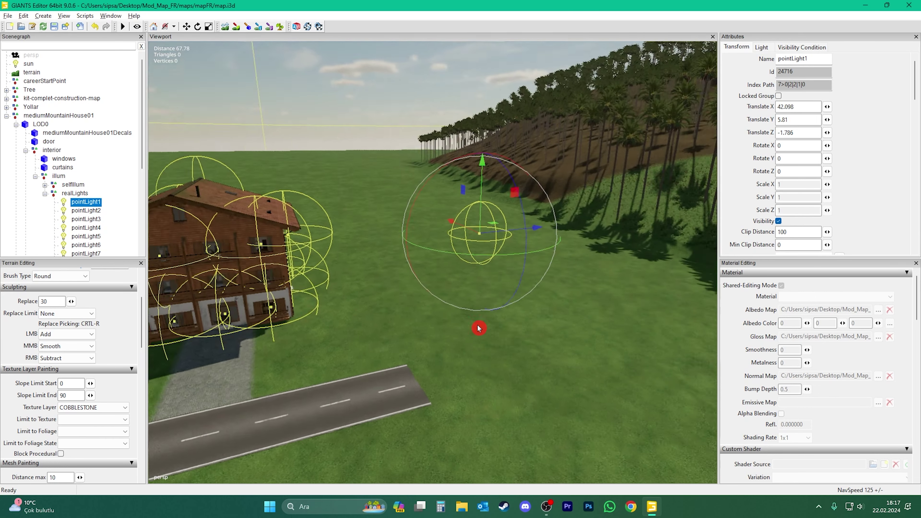
pyautogui.keyDown('alt'); pyautogui.moveTo(462, 329); pyautogui.dragTo(407, 343); pyautogui.keyUp('alt')
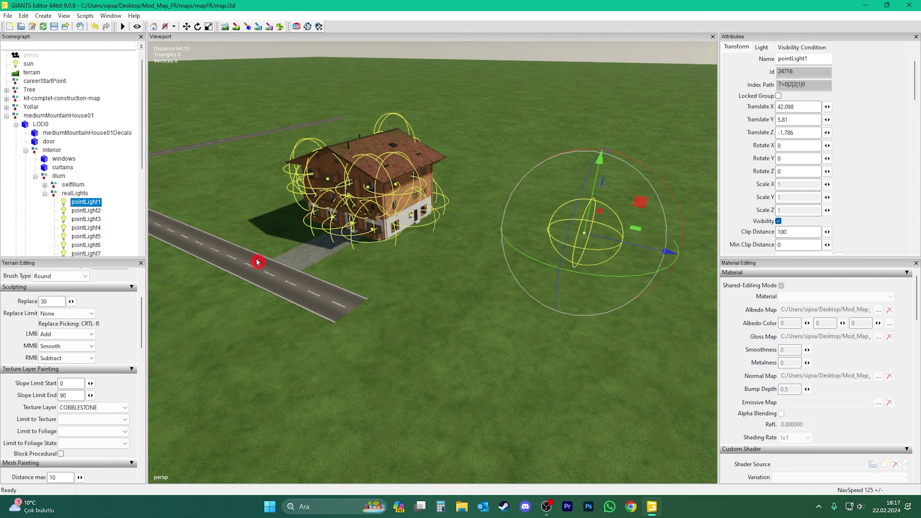
pyautogui.moveTo(458, 325); pyautogui.dragTo(449, 302, button='right')
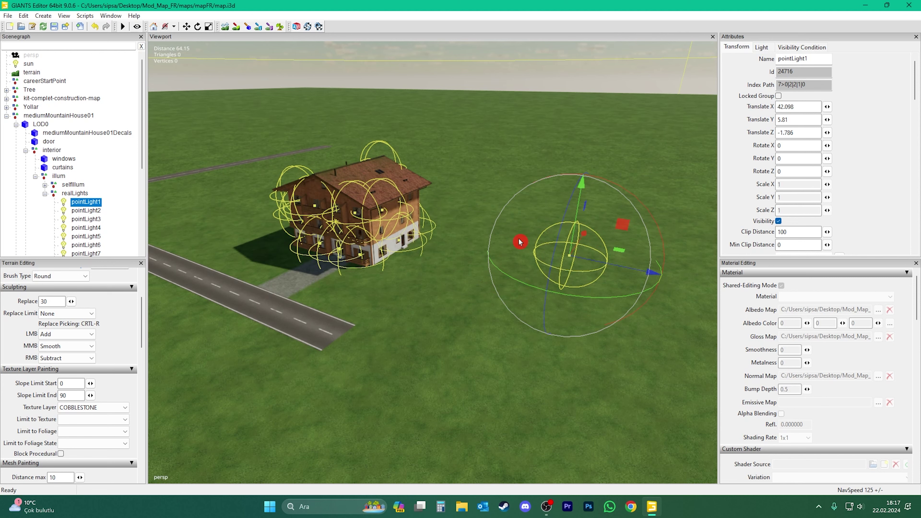
pyautogui.moveTo(421, 325); pyautogui.dragTo(477, 323, button='right')
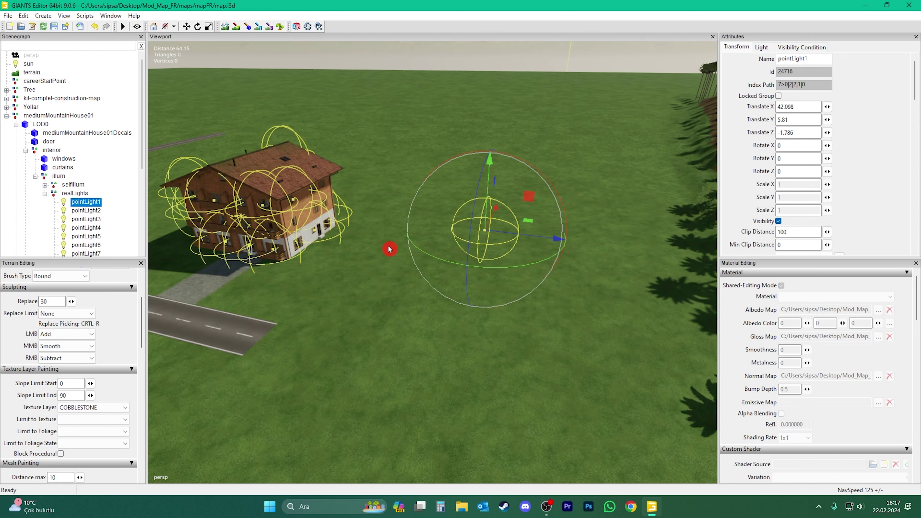
pyautogui.hotkey('ctrl', 'z')
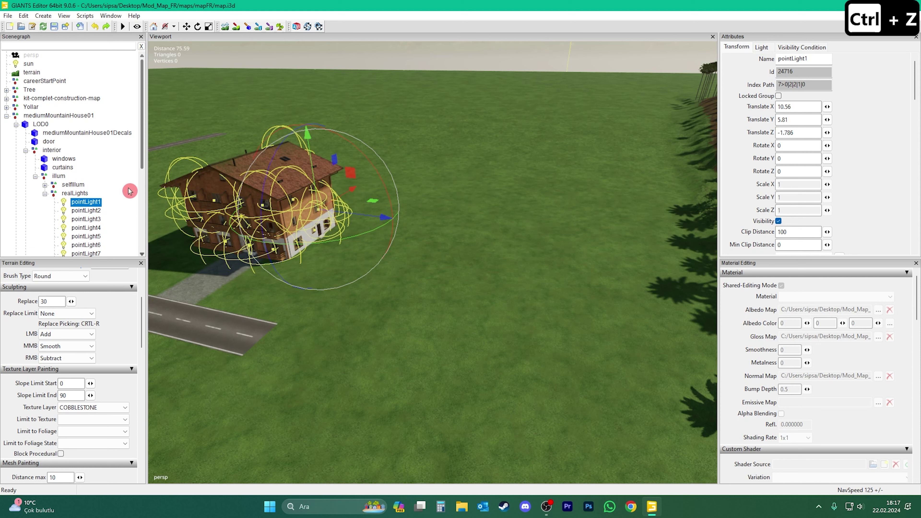
# Step: Try pointLight1 at about Translate X 41.8, undo the move and its selection, and collapse the house's hierarchy
pyautogui.moveTo(340, 218); pyautogui.dragTo(457, 247)
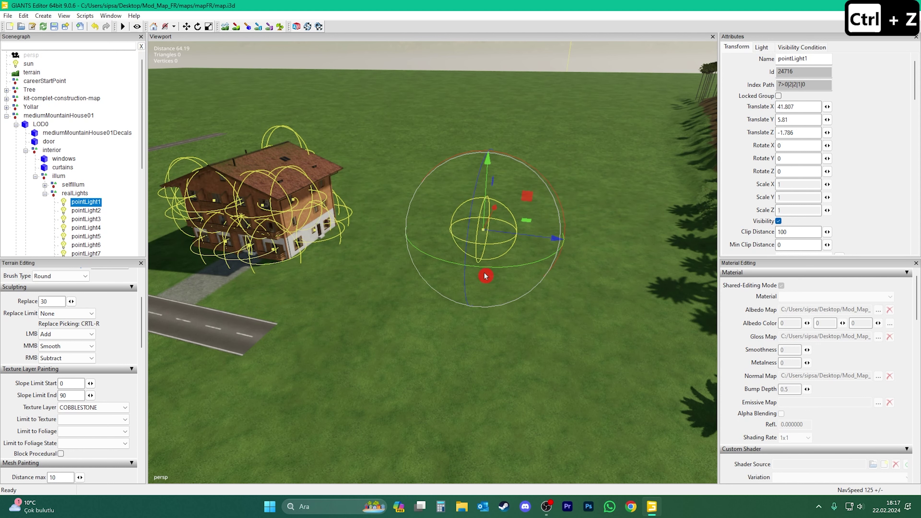
pyautogui.hotkey('ctrl', 'z')
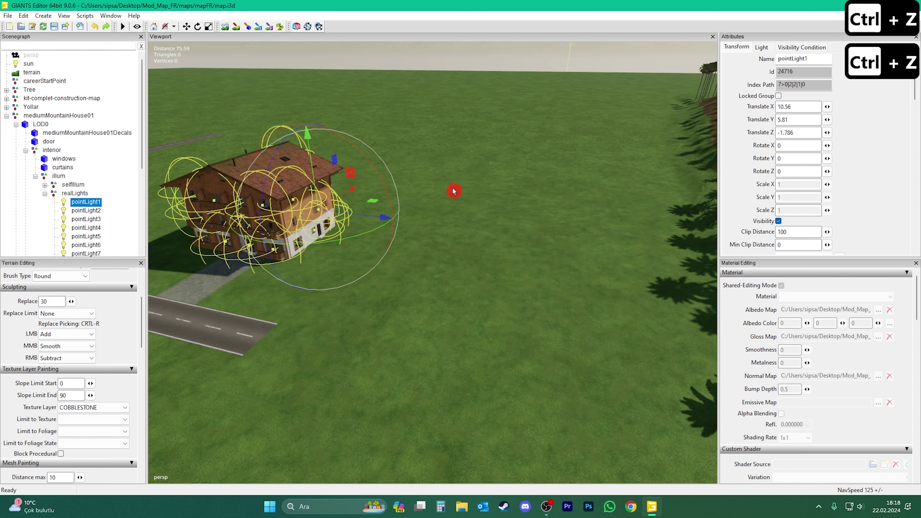
pyautogui.hotkey('ctrl', 'z')
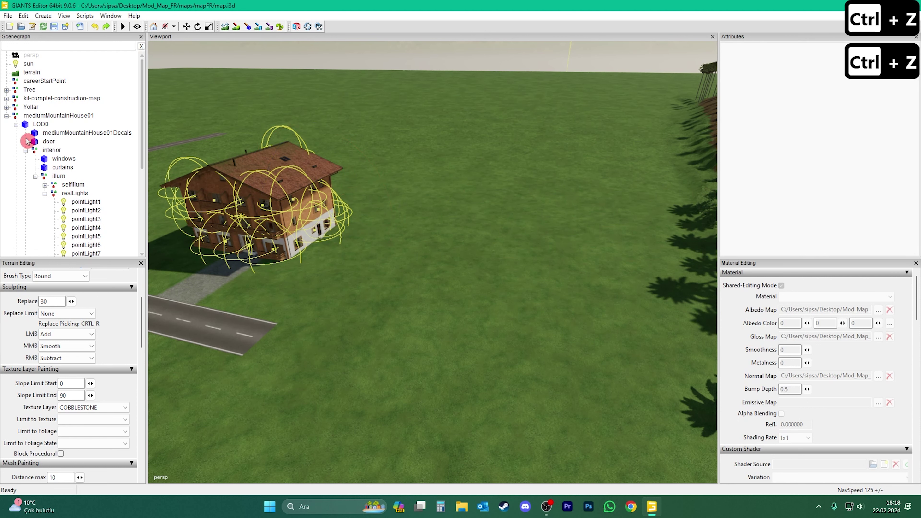
pyautogui.click(6, 116)
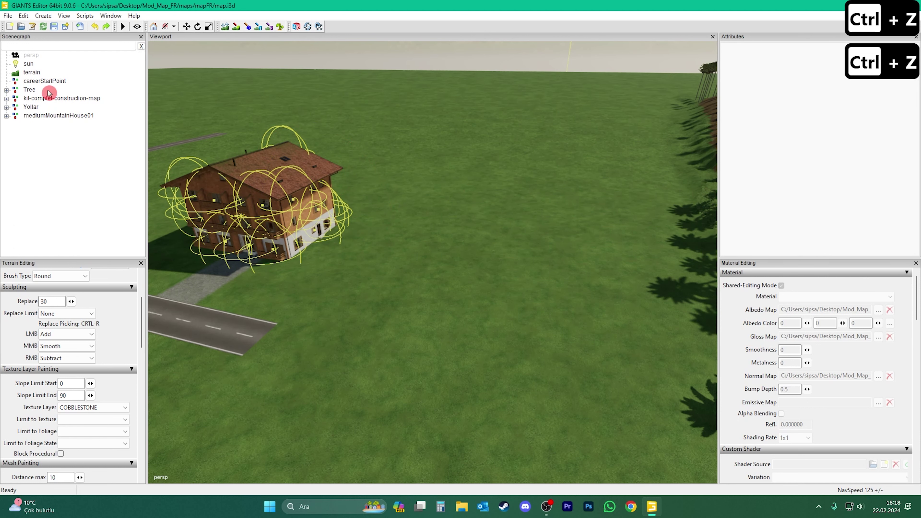
# Step: Create a new light and place it on the grass beside the mountain house, at about X 97.3, Y 30, Z 46.1
pyautogui.click(44, 18)
pyautogui.click(57, 37)
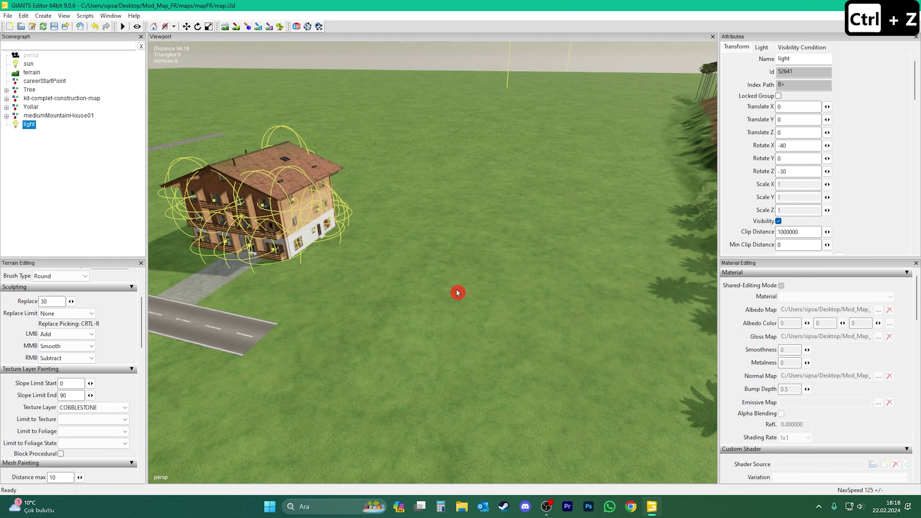
pyautogui.hotkey('ctrl', 'b')
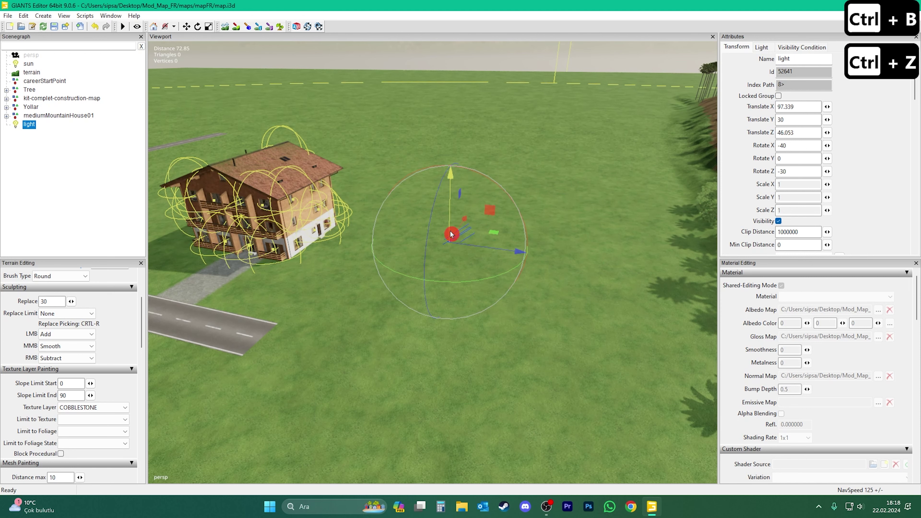
# Step: Raise the new light to about Translate Y 47.7 and rotate it downward to about -84.5, -22, -20.9
pyautogui.moveTo(452, 217); pyautogui.dragTo(456, 123)
pyautogui.scroll(3, 486, 292)
pyautogui.moveTo(485, 292); pyautogui.dragTo(508, 306, button='middle')
pyautogui.scroll(2, 509, 306)
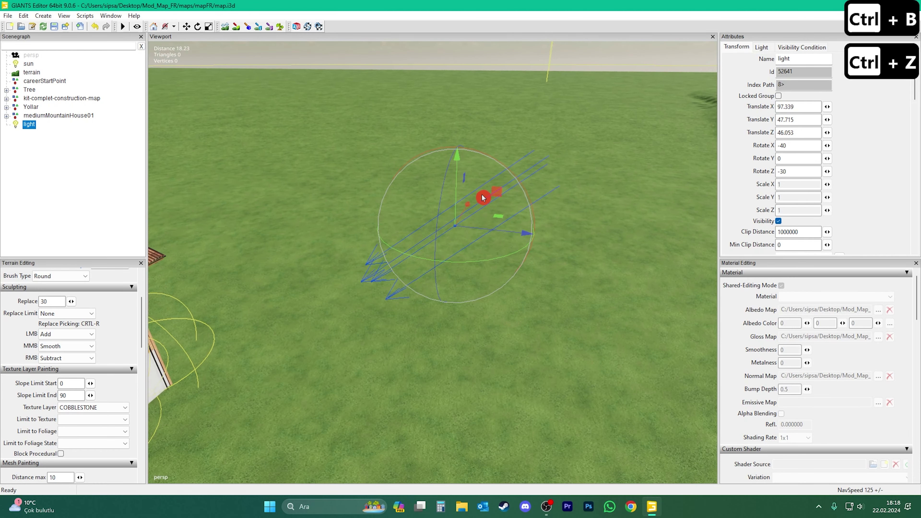
pyautogui.moveTo(439, 184); pyautogui.dragTo(422, 215)
pyautogui.scroll(-4, 471, 314)
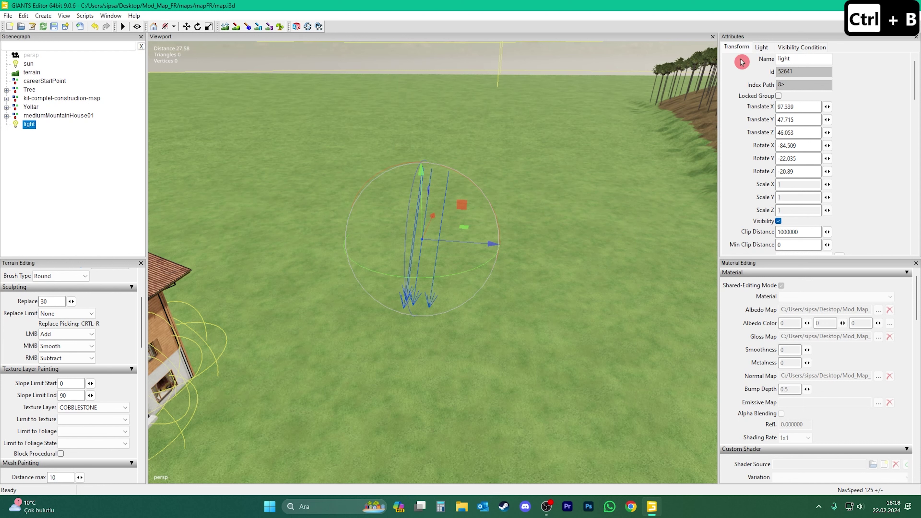
# Step: Change the new light's type to Spot
pyautogui.click(759, 49)
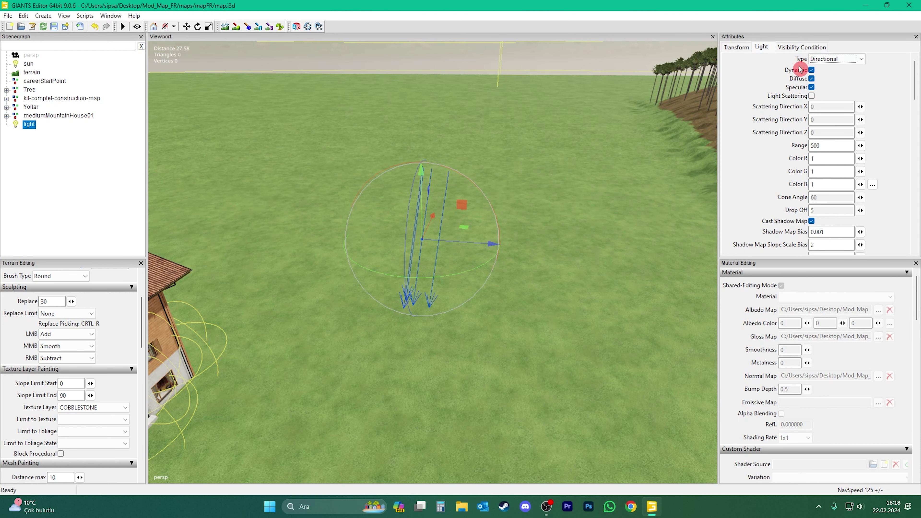
pyautogui.click(831, 60)
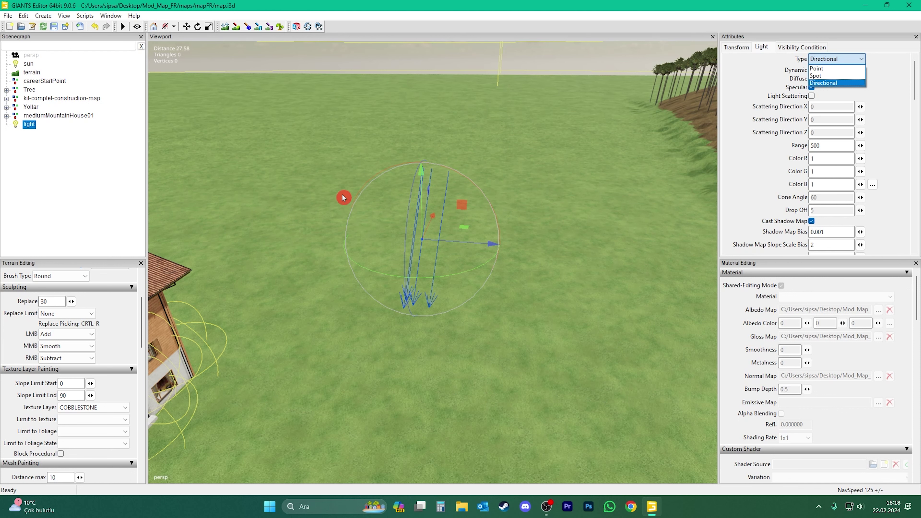
pyautogui.click(819, 77)
pyautogui.moveTo(467, 307); pyautogui.dragTo(477, 339, button='right')
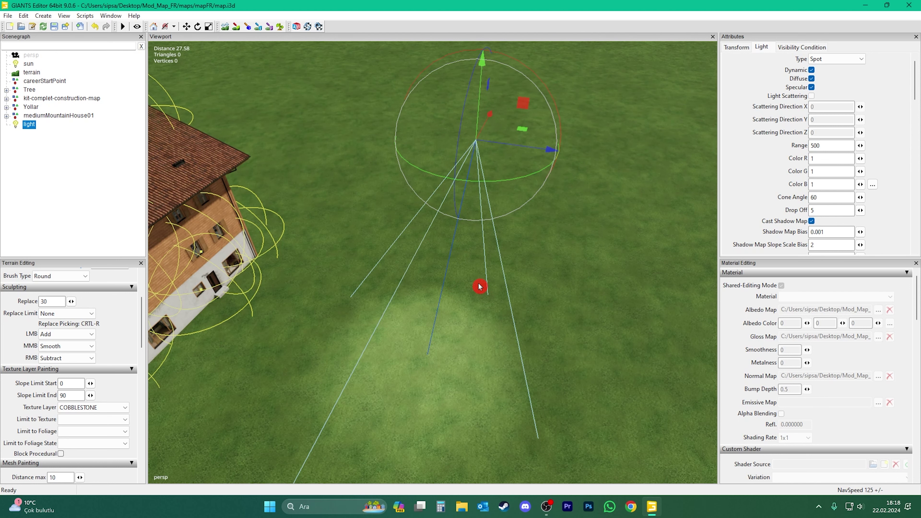
pyautogui.moveTo(570, 273); pyautogui.dragTo(588, 255, button='right')
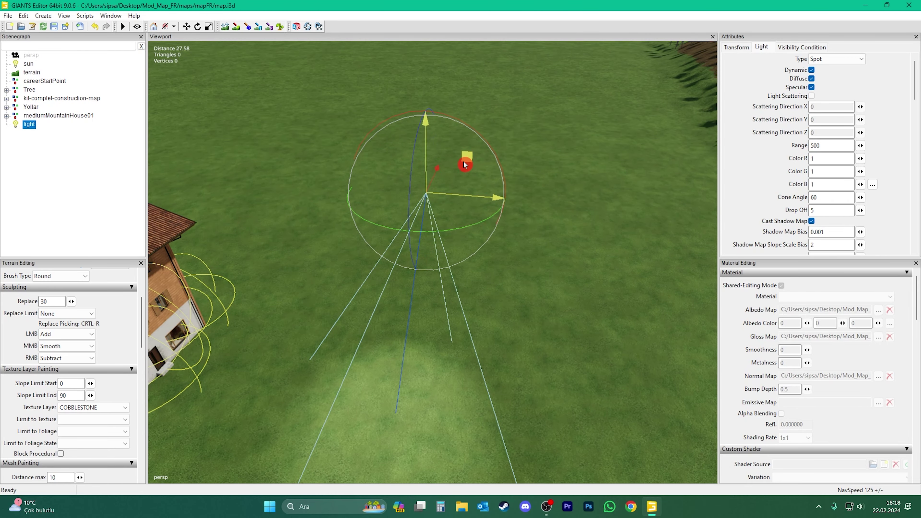
# Step: Switch the new light's type back to Point
pyautogui.click(814, 60)
pyautogui.click(827, 68)
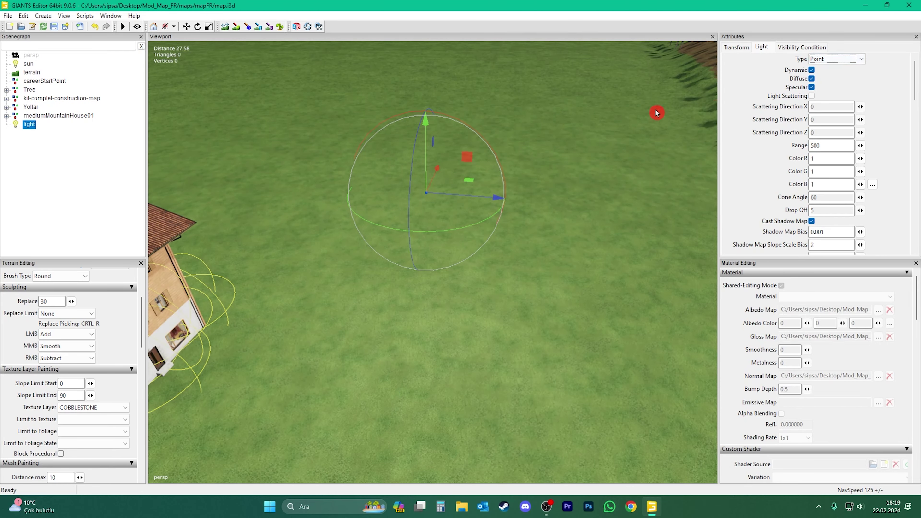
pyautogui.moveTo(539, 284); pyautogui.dragTo(570, 248, button='right')
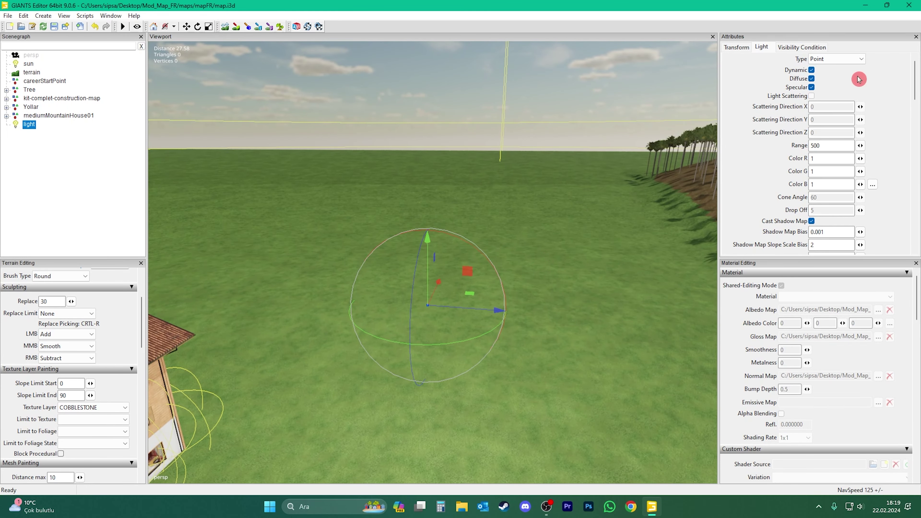
pyautogui.click(824, 59)
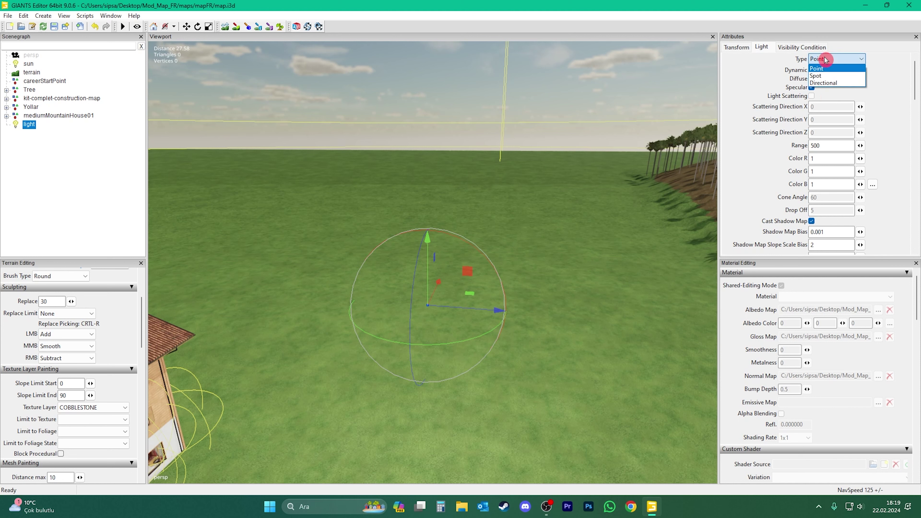
pyautogui.click(832, 69)
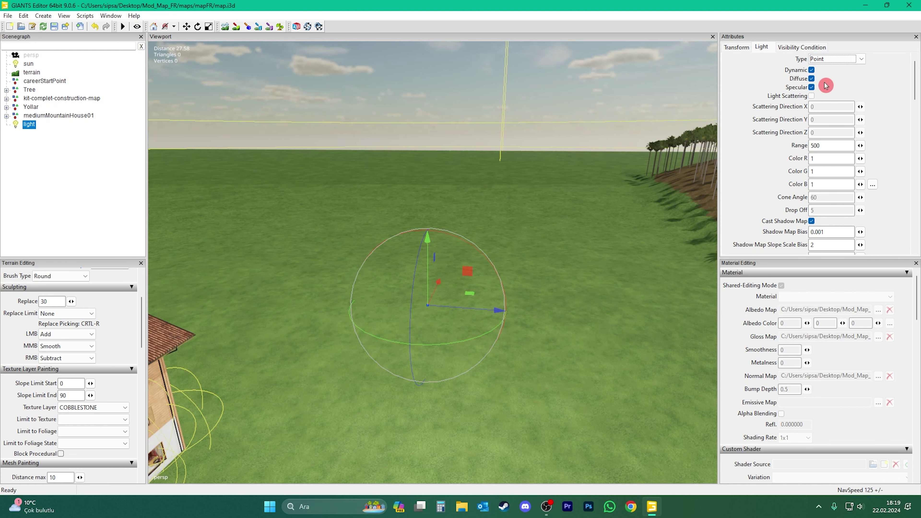
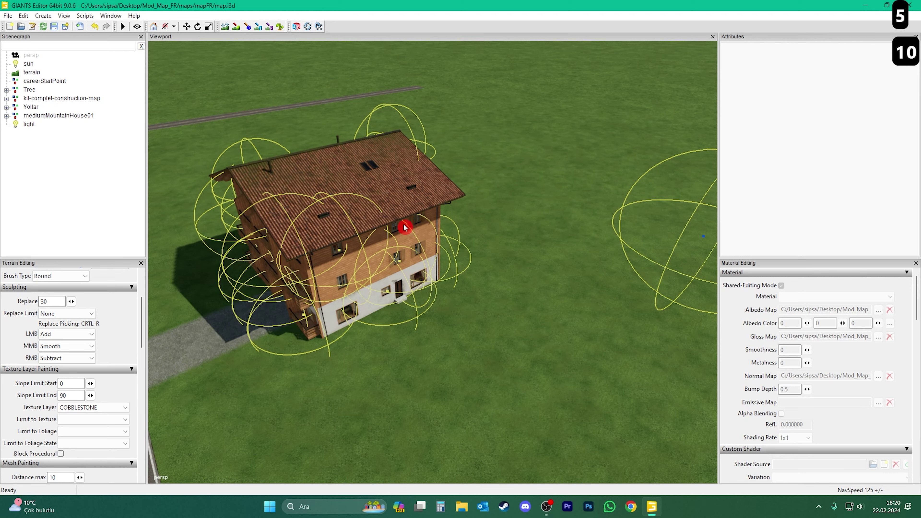
# Step: Select the light beside the mountain house and set its type to Spot
pyautogui.press('f')
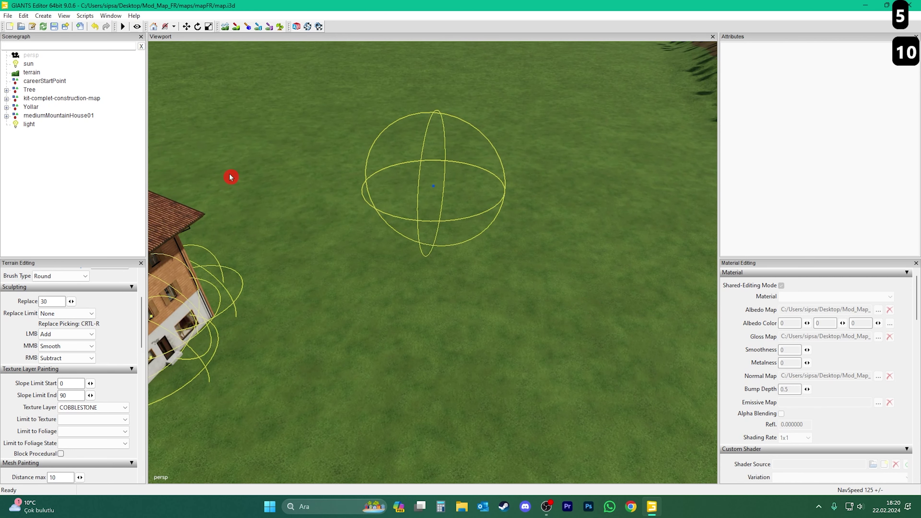
pyautogui.click(29, 124)
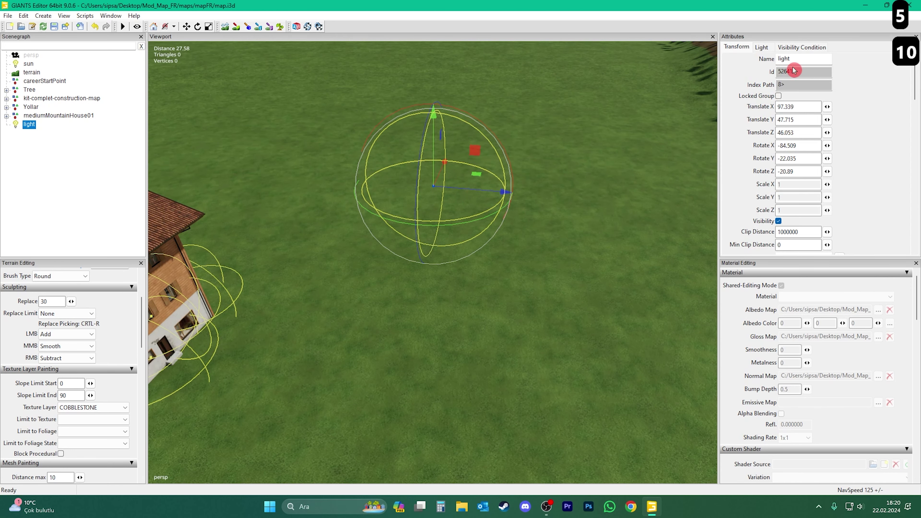
pyautogui.click(761, 49)
pyautogui.click(834, 59)
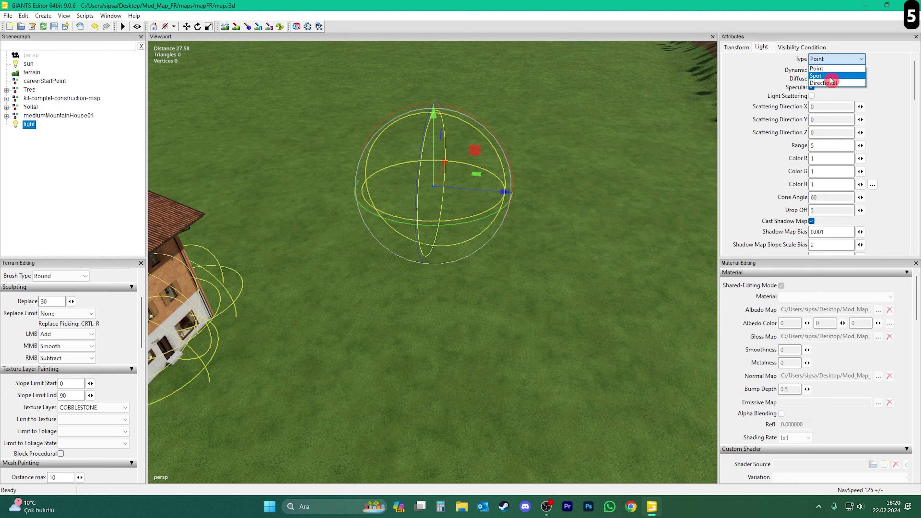
pyautogui.click(832, 76)
pyautogui.keyDown('alt'); pyautogui.moveTo(535, 276); pyautogui.dragTo(528, 261); pyautogui.keyUp('alt')
pyautogui.scroll(5, 567, 258)
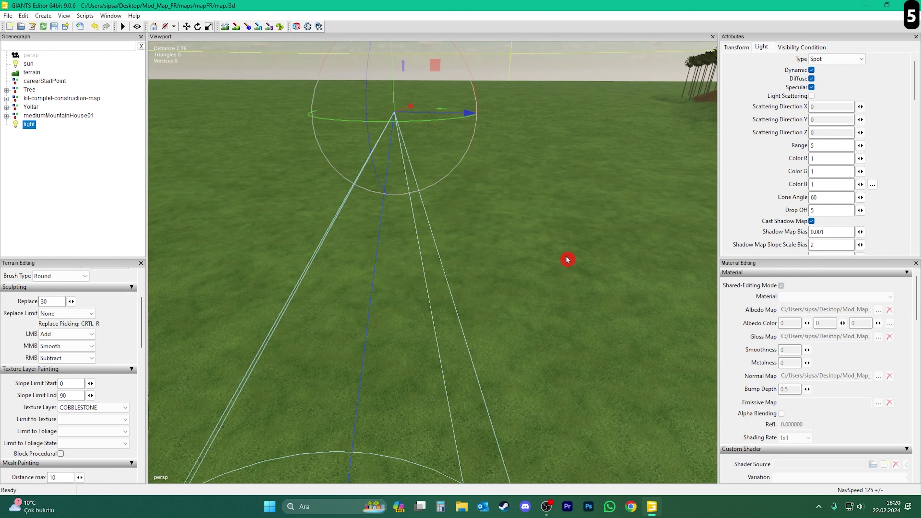
# Step: Set the spot light's rotation to X -90, Y 0, Z 0 so it points straight down
pyautogui.click(739, 47)
pyautogui.click(794, 146)
pyautogui.write('-90')
pyautogui.press('Tab')
pyautogui.write('0')
pyautogui.press('Tab')
pyautogui.write('0f')
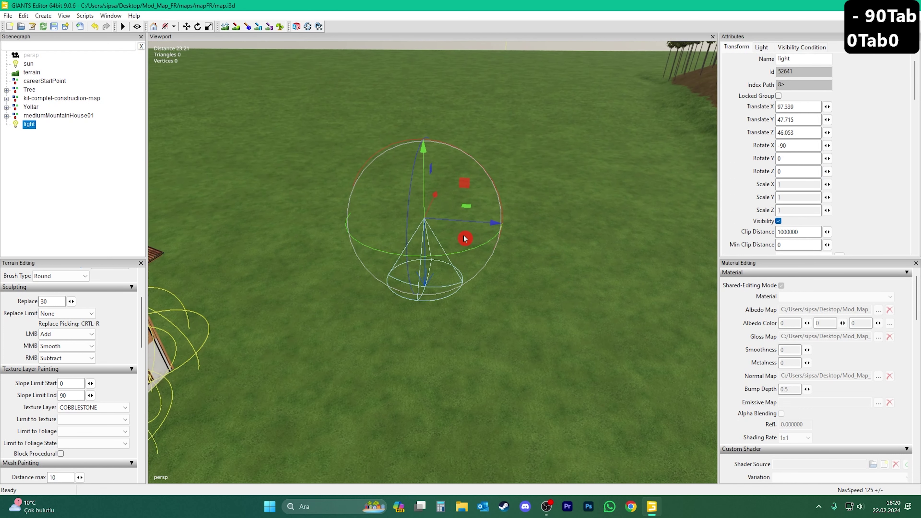
# Step: Set the spot light's Range to 50
pyautogui.click(761, 47)
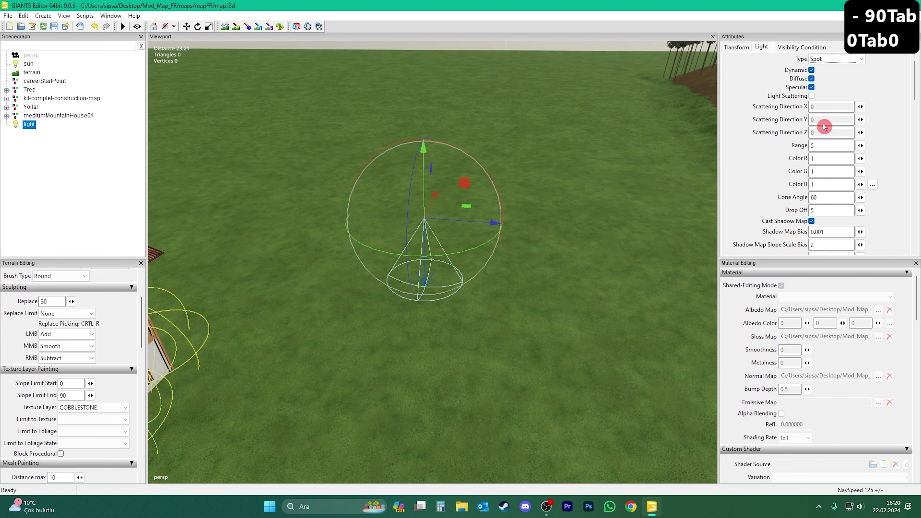
pyautogui.click(826, 145)
pyautogui.write('50')
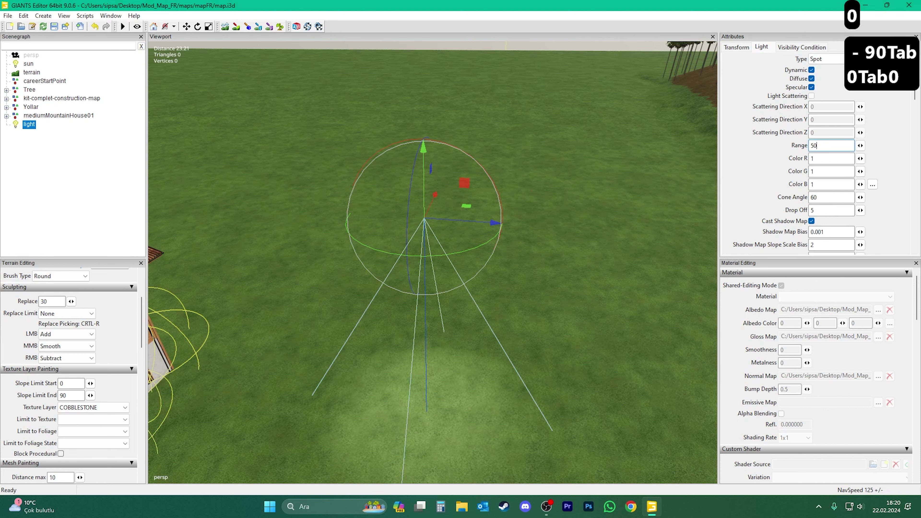
pyautogui.scroll(5, 531, 393)
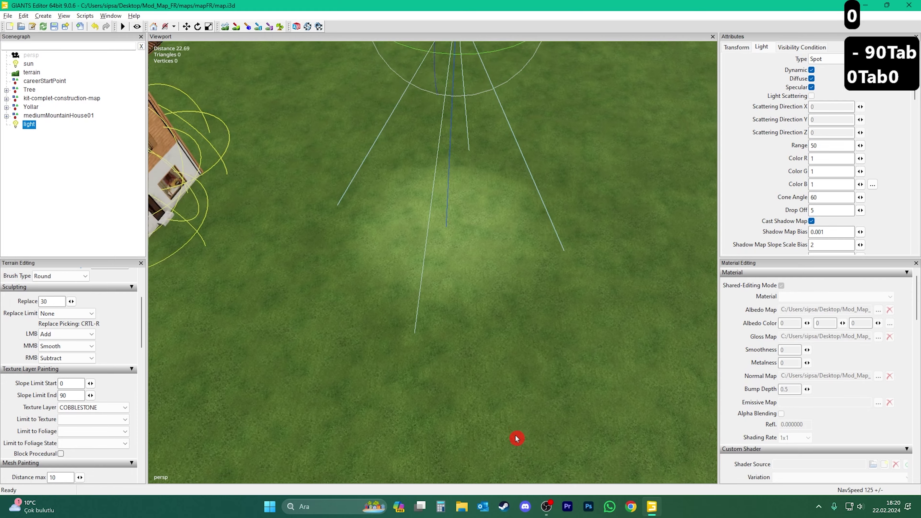
pyautogui.scroll(-5, 523, 424)
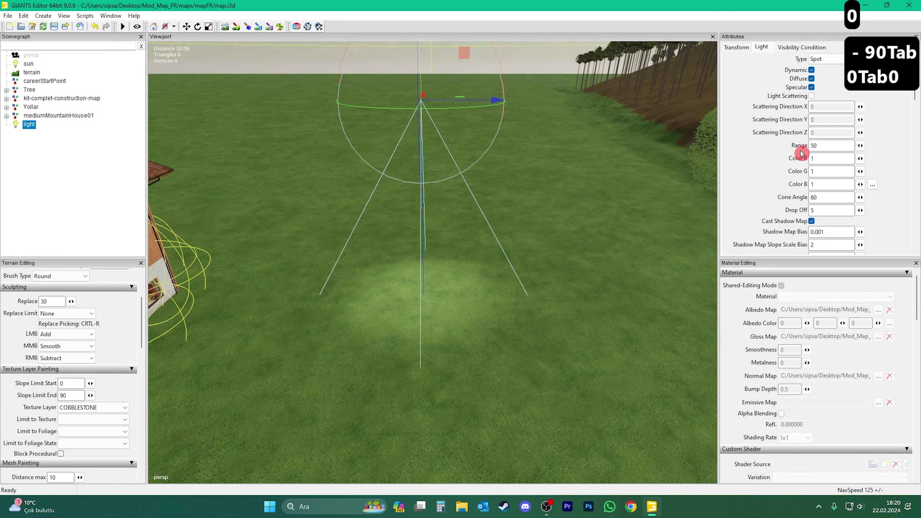
# Step: Try the spot light at other heights, moving it down and then high above the grass
pyautogui.scroll(-5, 511, 248)
pyautogui.moveTo(461, 262)
pyautogui.keyDown('alt'); pyautogui.mouseDown()
pyautogui.moveTo(607, 273)
pyautogui.moveTo(643, 261)
pyautogui.moveTo(498, 281)
pyautogui.moveTo(456, 264)
pyautogui.mouseUp(); pyautogui.keyUp('alt')
pyautogui.moveTo(432, 227); pyautogui.dragTo(430, 337)
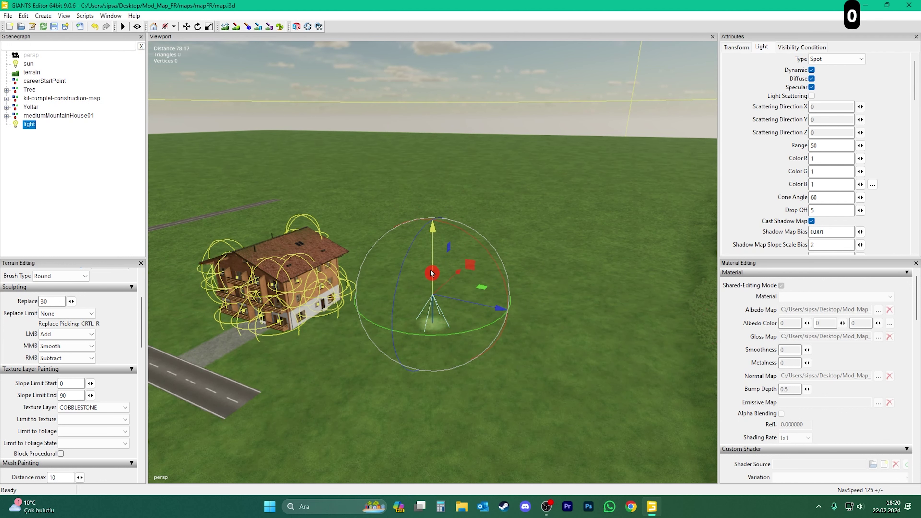
pyautogui.moveTo(431, 273); pyautogui.dragTo(473, 39)
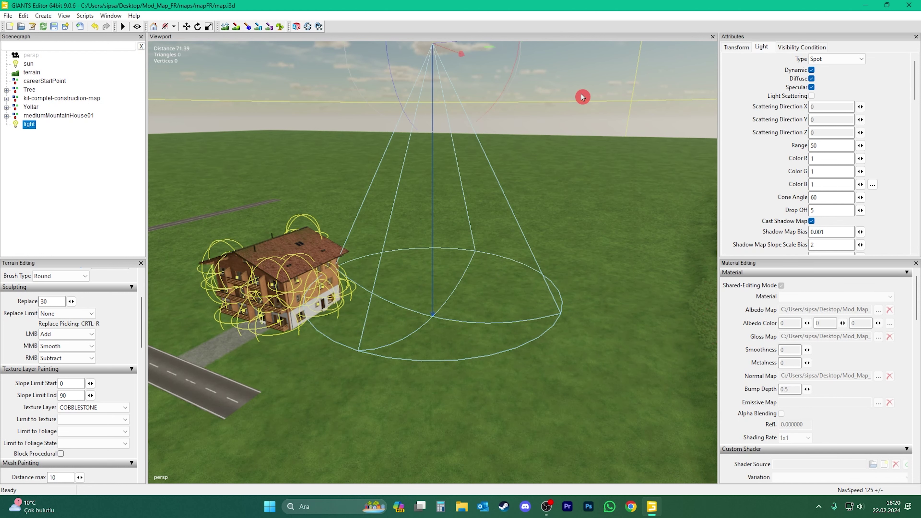
pyautogui.moveTo(492, 267); pyautogui.dragTo(486, 251, button='right')
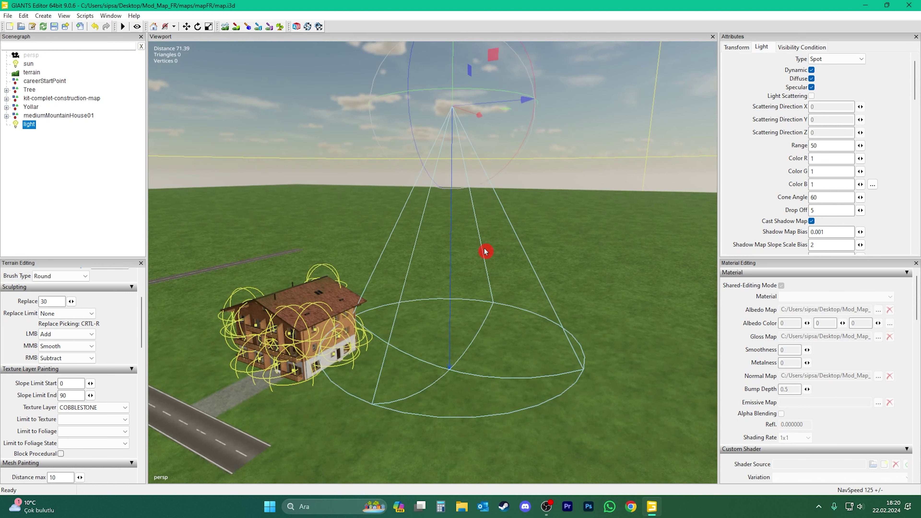
pyautogui.moveTo(476, 312); pyautogui.dragTo(464, 349, button='right')
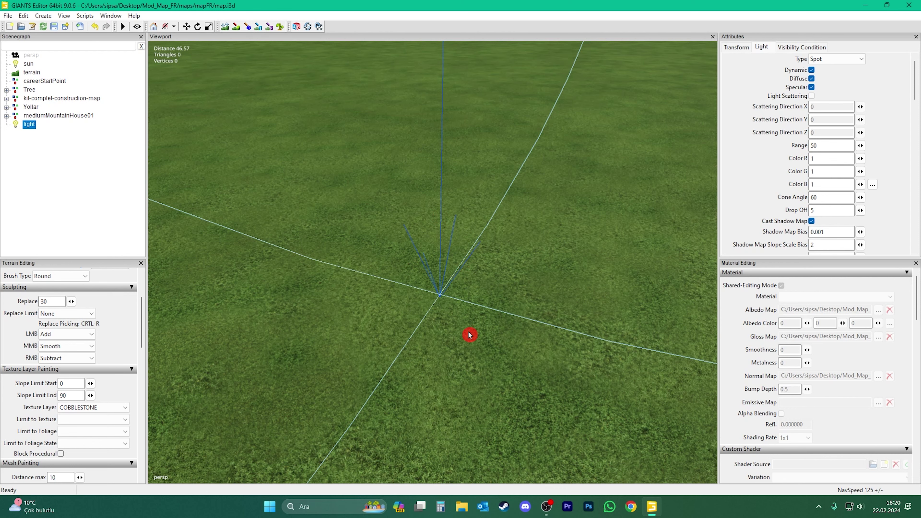
pyautogui.scroll(-5, 469, 335)
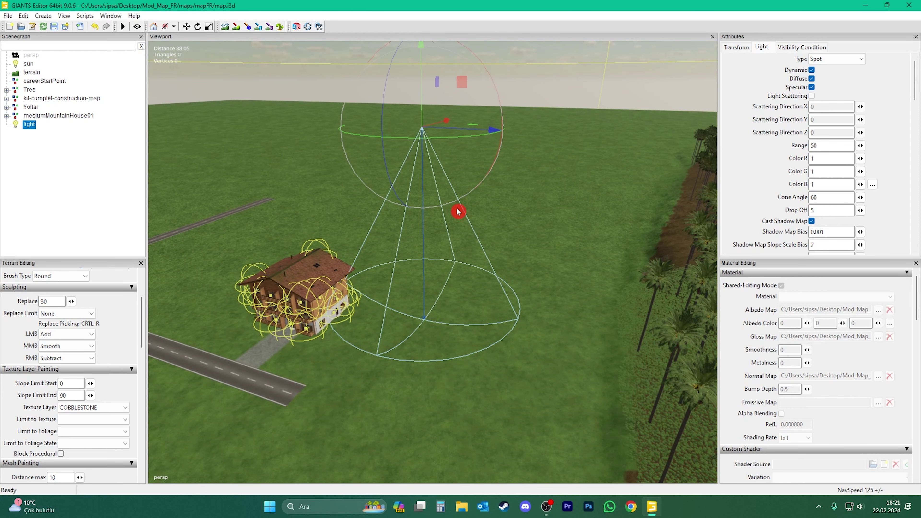
# Step: Lower the spot light toward the grass beside the mountain house until its beam lights the ground
pyautogui.moveTo(429, 112); pyautogui.dragTo(439, 247)
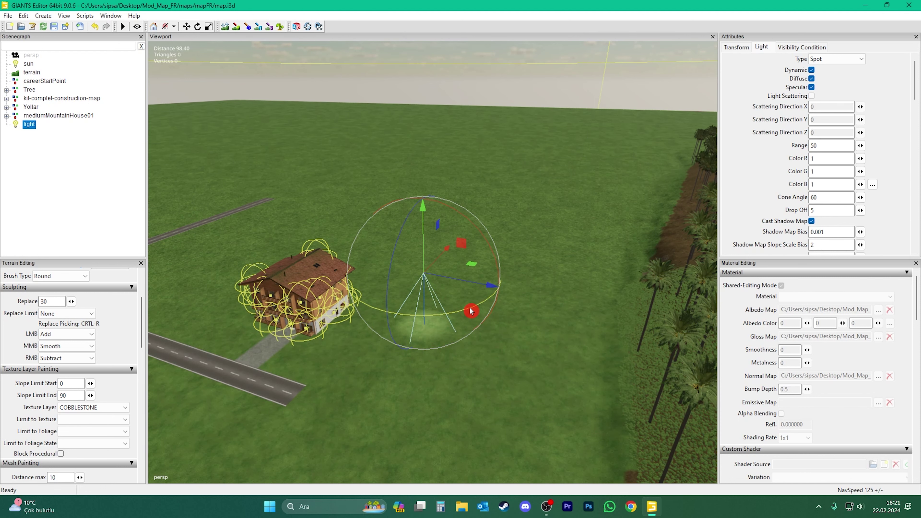
pyautogui.scroll(8, 470, 311)
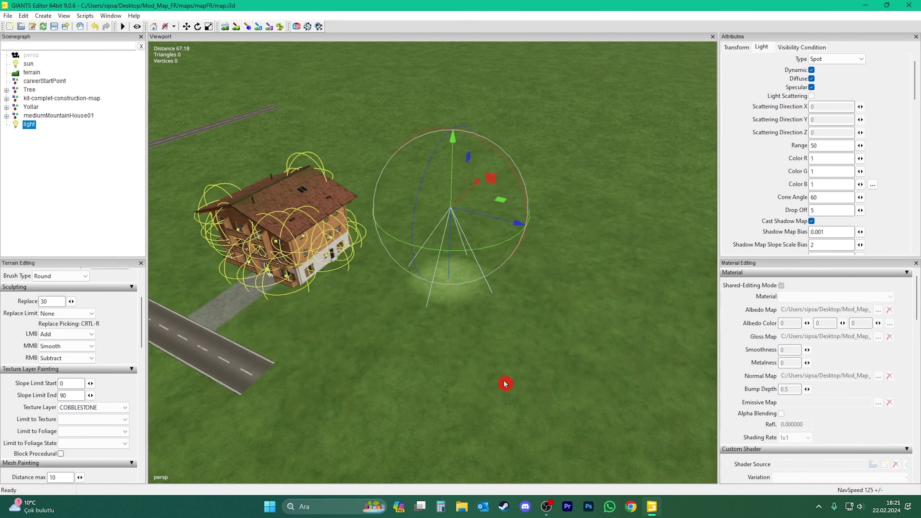
pyautogui.scroll(2, 530, 370)
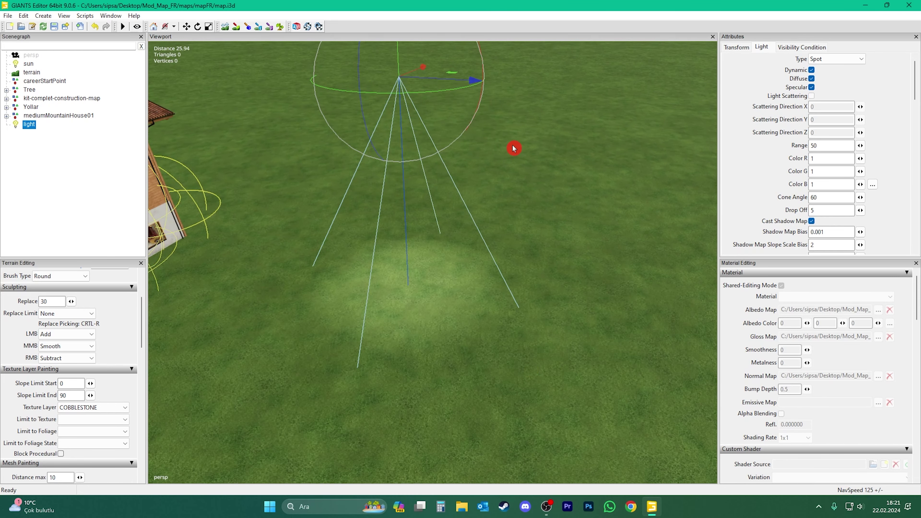
pyautogui.click(834, 59)
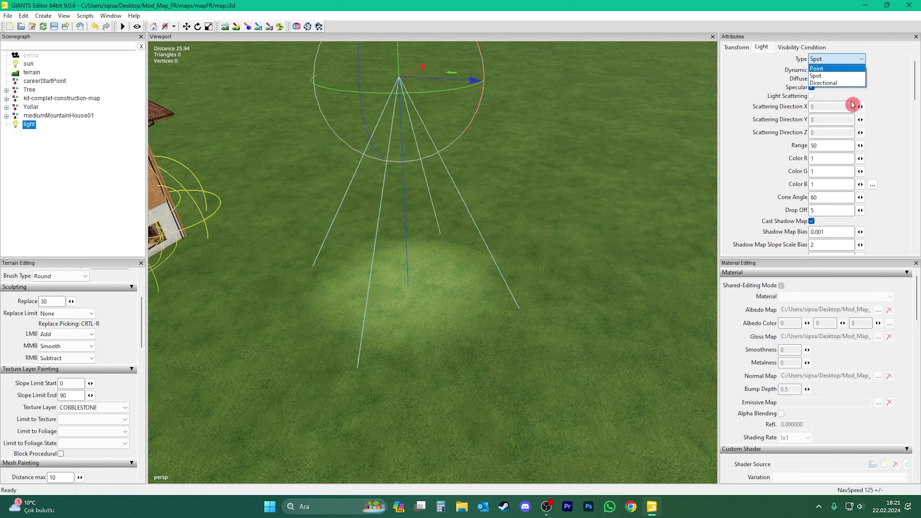
pyautogui.click(885, 107)
pyautogui.moveTo(476, 226); pyautogui.dragTo(577, 119, button='middle')
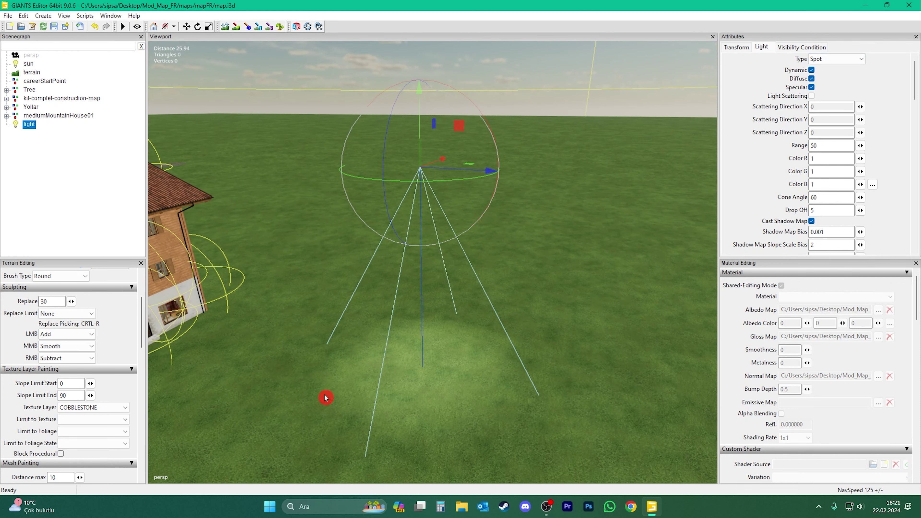
pyautogui.click(834, 58)
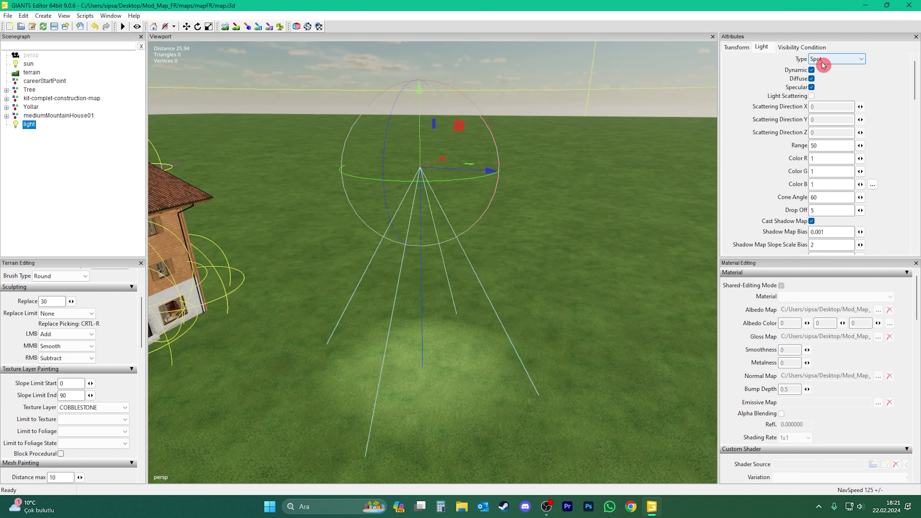
pyautogui.click(491, 136)
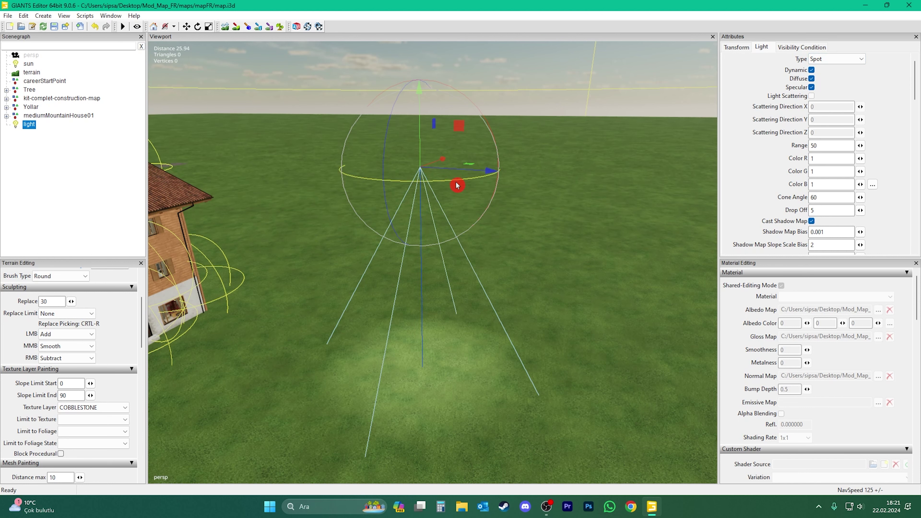
pyautogui.click(760, 206)
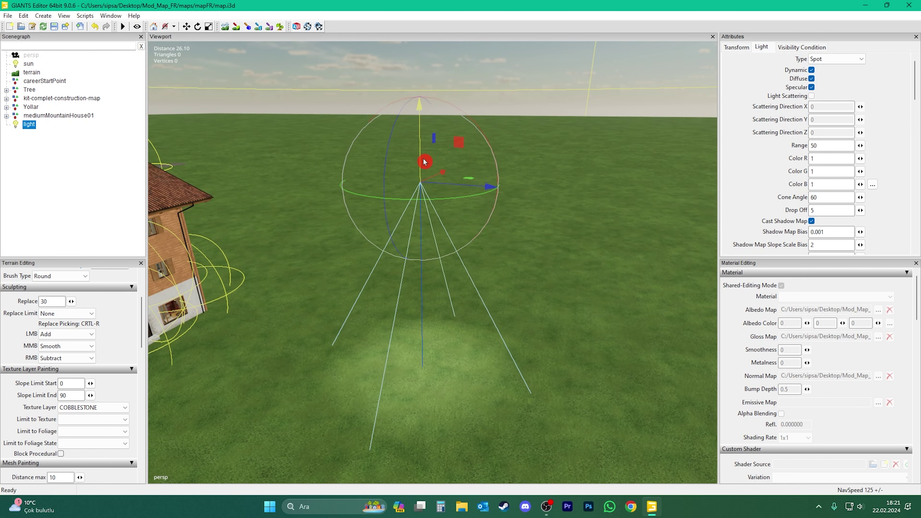
# Step: Set the spot light's Color R to 3 and Color G to 2
pyautogui.scroll(5, 475, 277)
pyautogui.moveTo(476, 276)
pyautogui.mouseDown(button='right')
pyautogui.moveTo(514, 268)
pyautogui.moveTo(489, 276)
pyautogui.mouseUp(button='right')
pyautogui.doubleClick(810, 159)
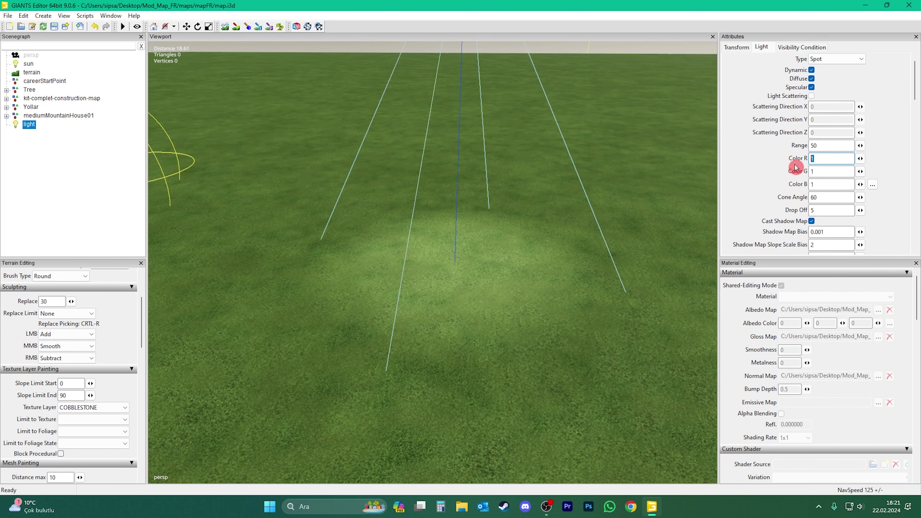
pyautogui.write('3')
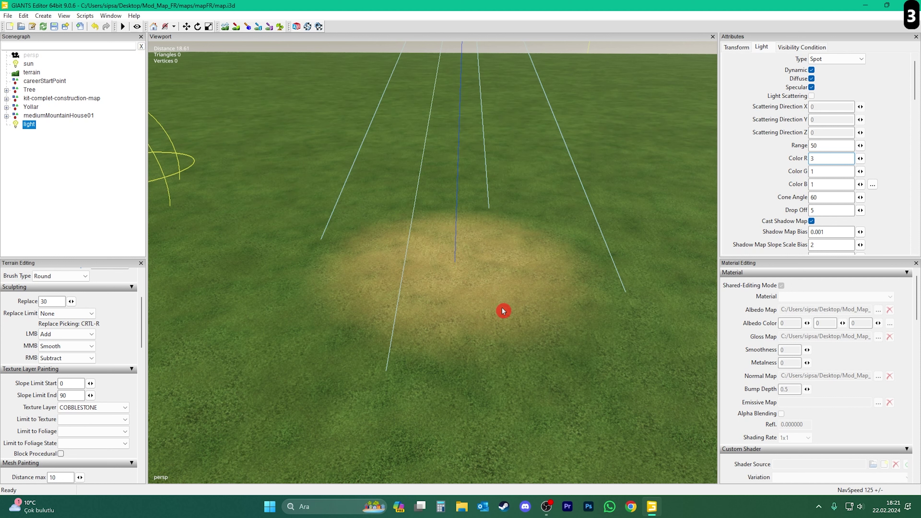
pyautogui.press('Tab')
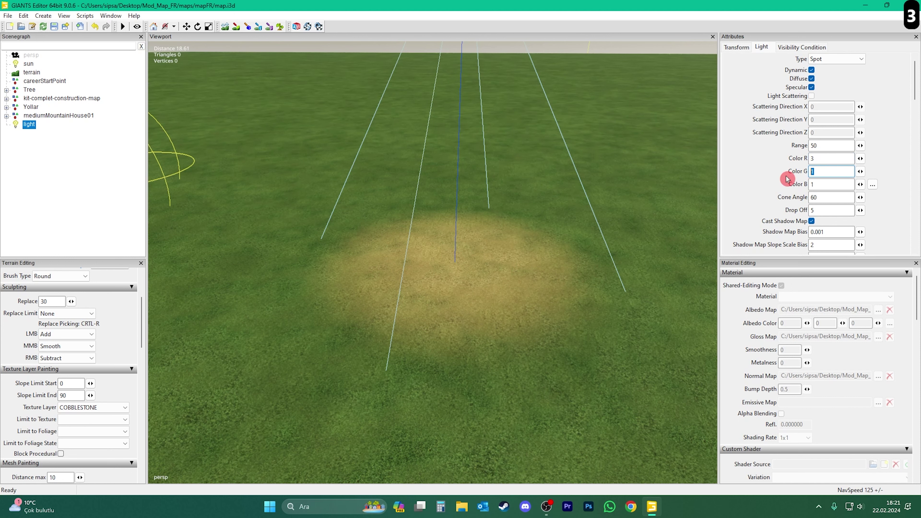
pyautogui.write('2')
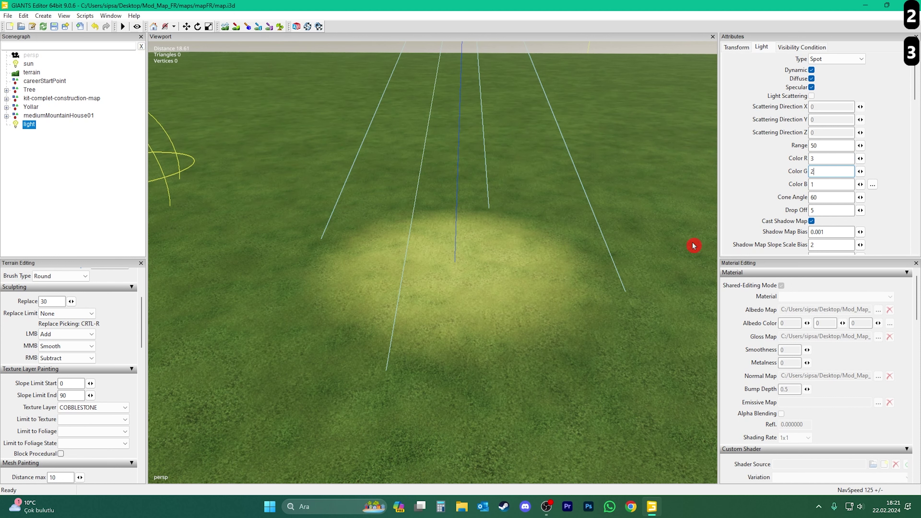
# Step: Set the spot light's Color G to 5 and Color B to 8
pyautogui.doubleClick(819, 173)
pyautogui.write('5')
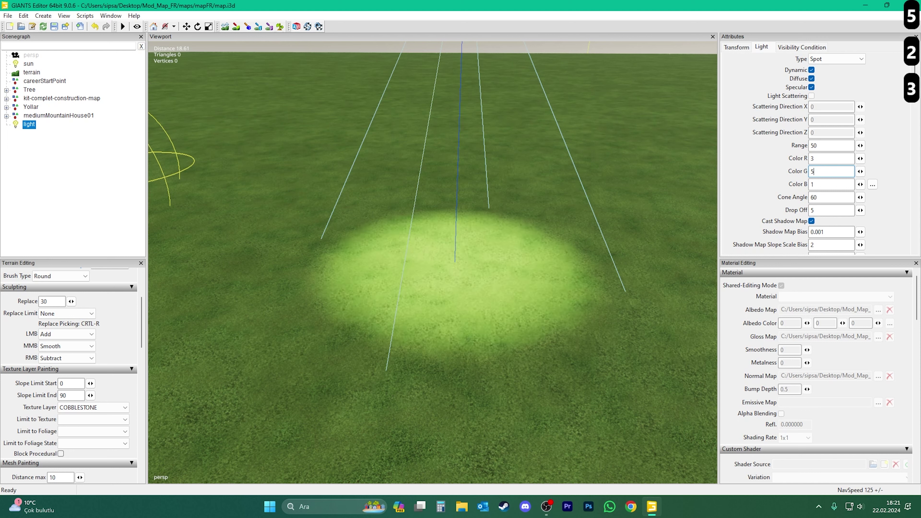
pyautogui.click(816, 184)
pyautogui.doubleClick(816, 183)
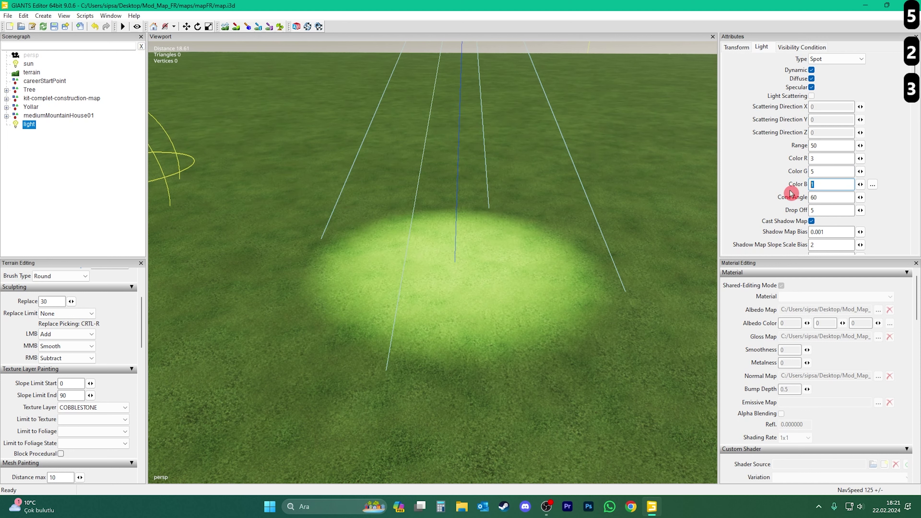
pyautogui.write('8')
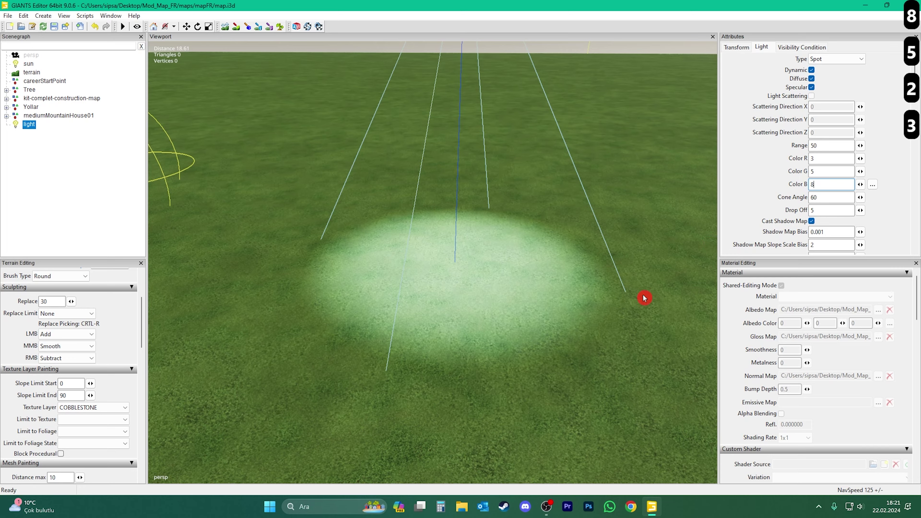
pyautogui.write('f')
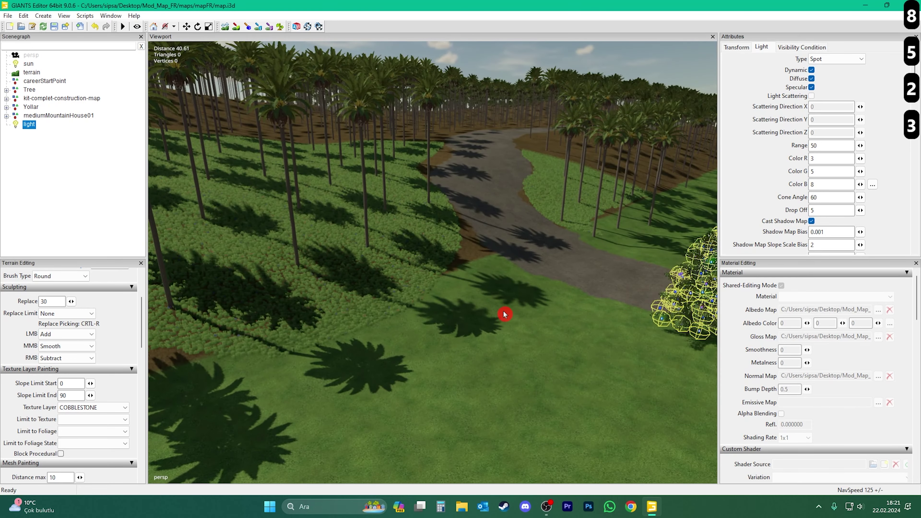
# Step: Examine the coloured point lights on the decorated tree beside the road
pyautogui.press('f')
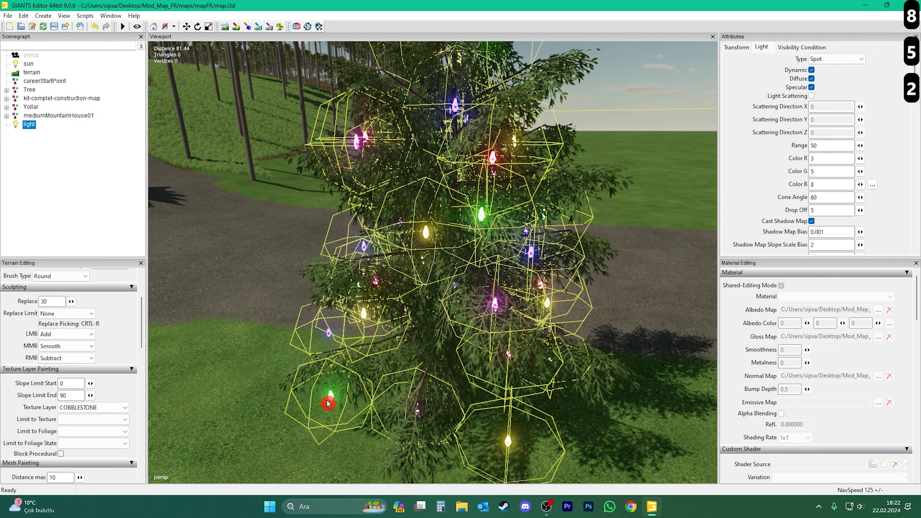
pyautogui.moveTo(421, 306); pyautogui.dragTo(459, 299, button='right')
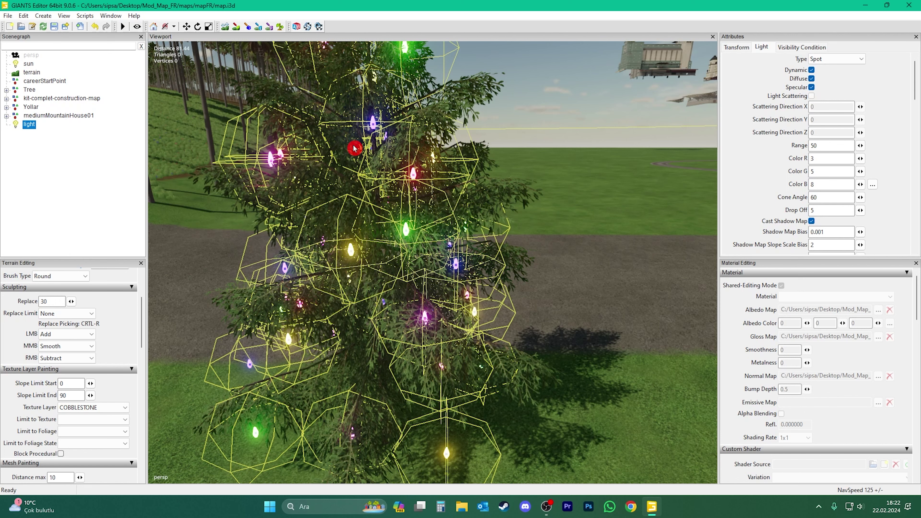
pyautogui.scroll(-5, 354, 148)
pyautogui.moveTo(341, 175); pyautogui.dragTo(718, 312, button='right')
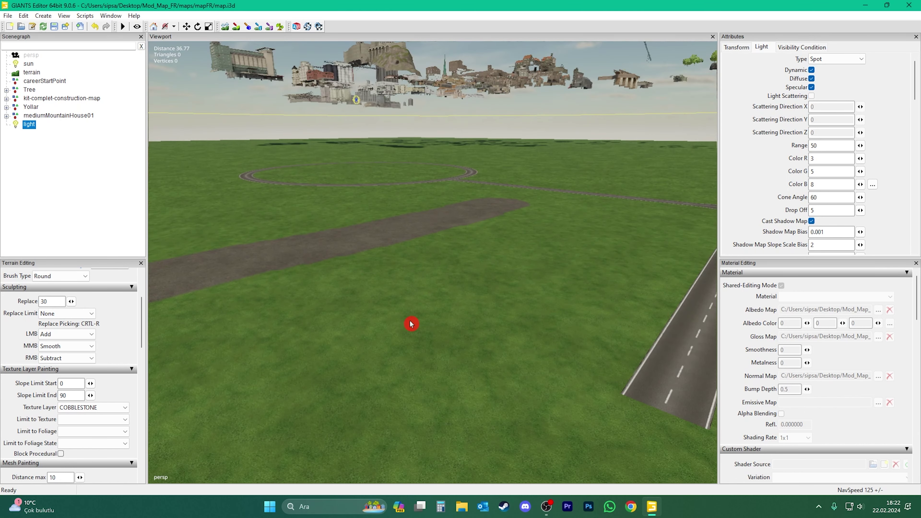
# Step: Change the light beside the mountain house from a spot light to the Point type
pyautogui.press('f')
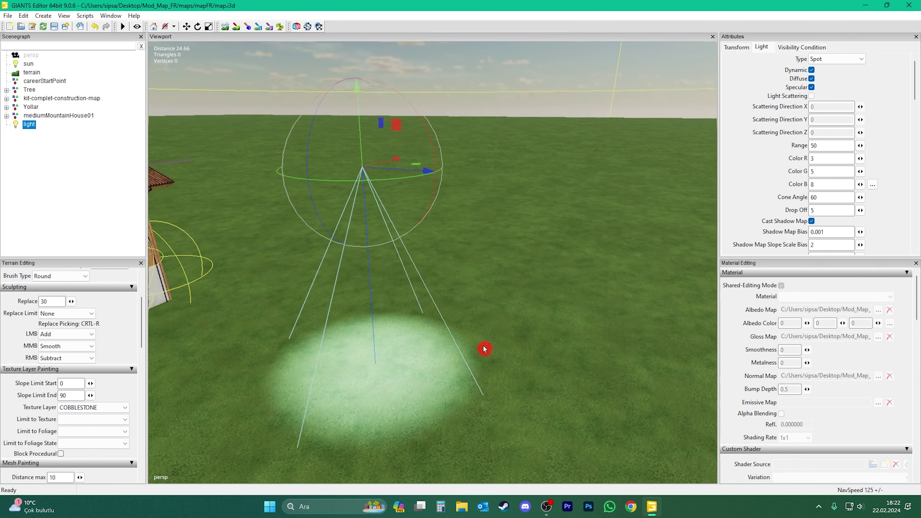
pyautogui.moveTo(484, 348); pyautogui.dragTo(703, 261, button='right')
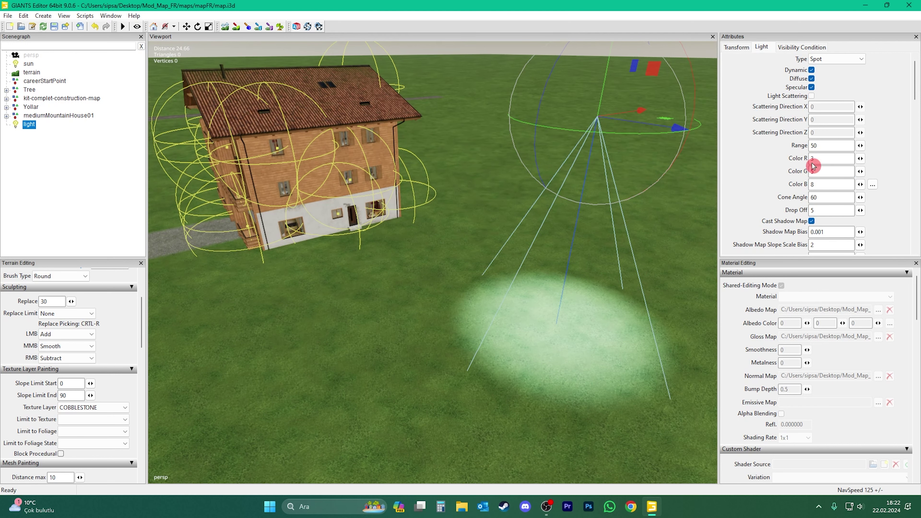
pyautogui.moveTo(530, 240); pyautogui.dragTo(620, 216, button='right')
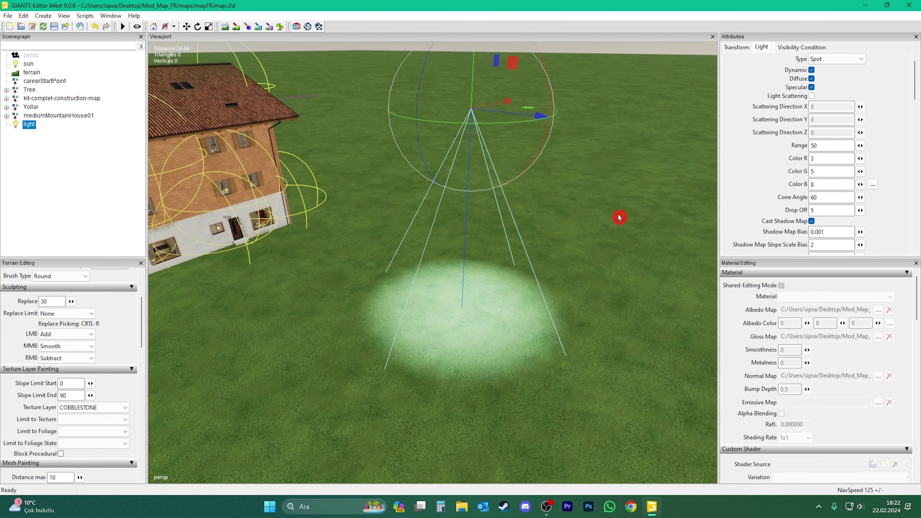
pyautogui.click(822, 61)
pyautogui.click(821, 69)
pyautogui.scroll(-5, 564, 208)
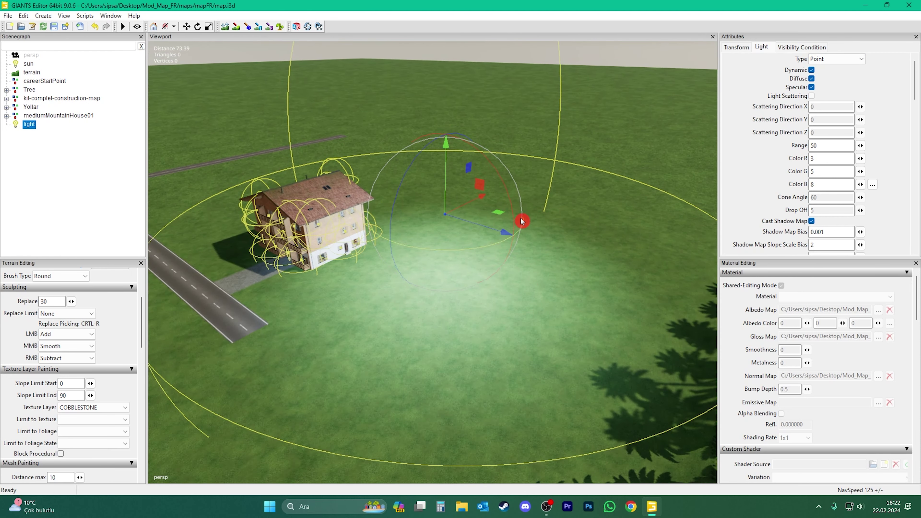
# Step: Set the point light's Range to 5 and lower it until it lights the grass beside the mountain house
pyautogui.moveTo(445, 205); pyautogui.dragTo(463, 221)
pyautogui.moveTo(820, 146); pyautogui.dragTo(784, 154)
pyautogui.write('5')
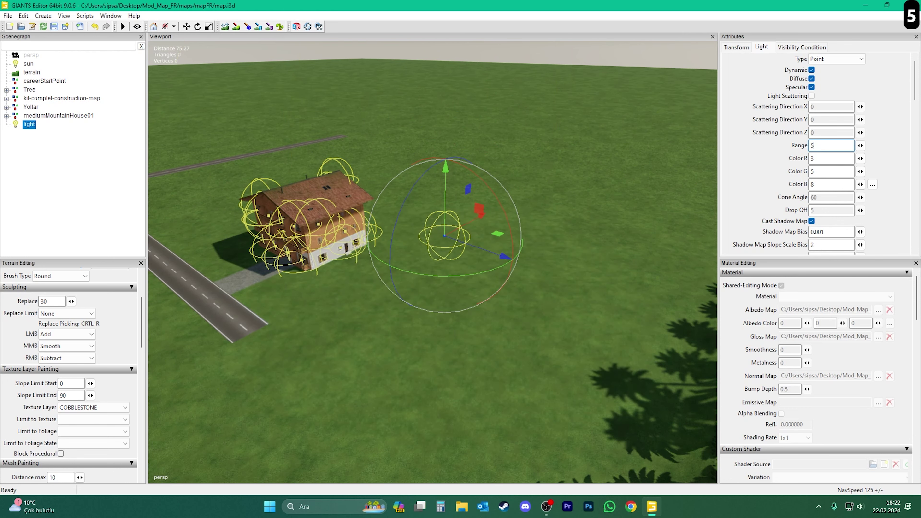
pyautogui.scroll(5, 499, 193)
pyautogui.scroll(3, 502, 286)
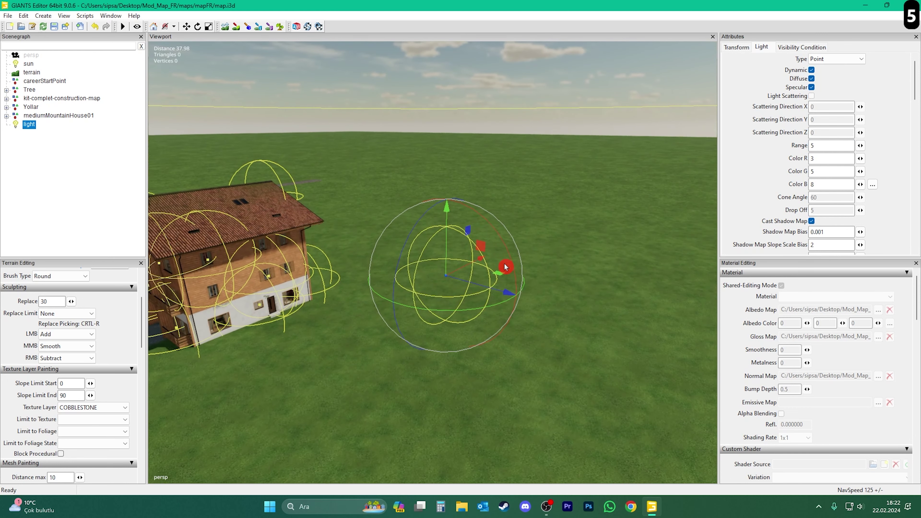
pyautogui.moveTo(451, 228); pyautogui.dragTo(479, 308)
pyautogui.moveTo(479, 307); pyautogui.dragTo(402, 239, button='right')
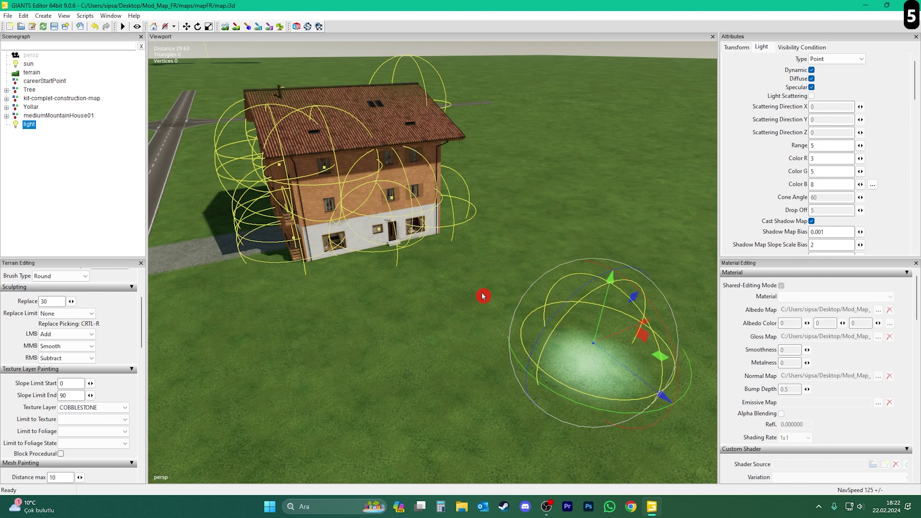
pyautogui.moveTo(494, 299); pyautogui.dragTo(559, 290, button='right')
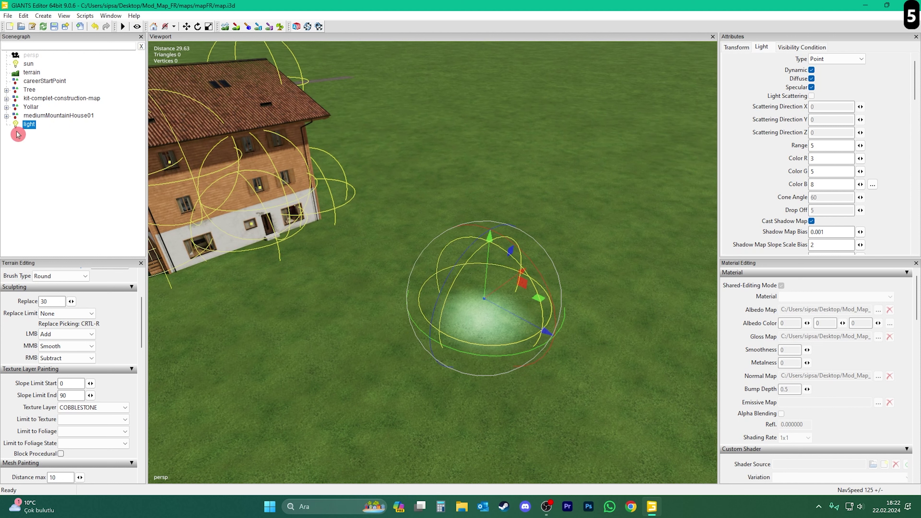
# Step: Examine the point light's shadow attributes and its glow on the grass near the mountain house
pyautogui.scroll(-3, 873, 202)
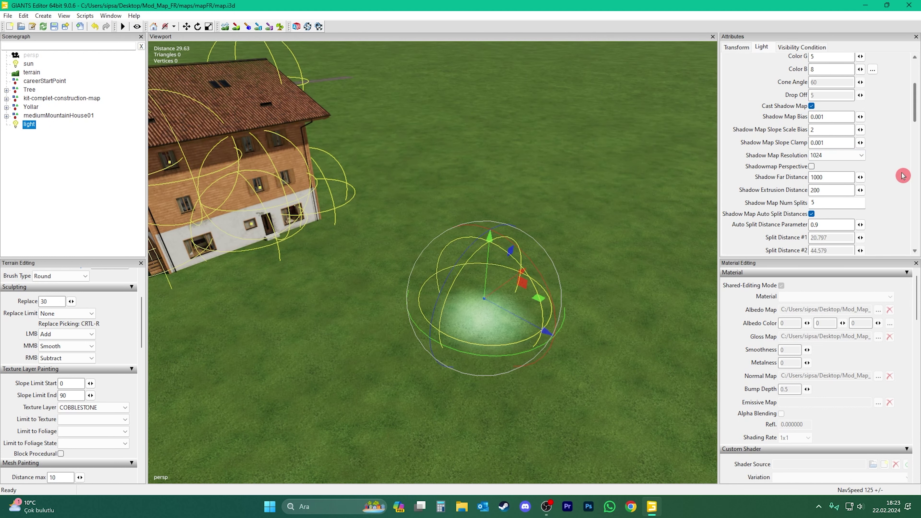
pyautogui.scroll(-3, 903, 178)
pyautogui.scroll(3, 903, 177)
pyautogui.click(193, 211)
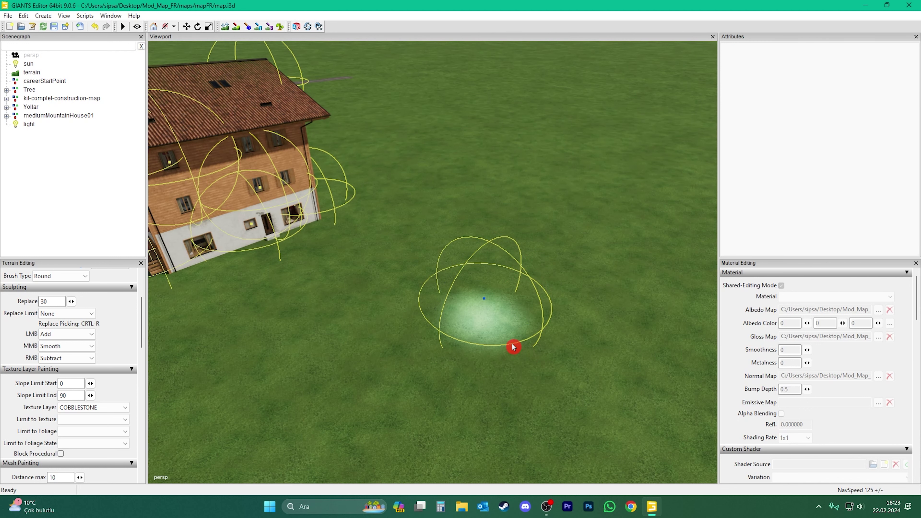
pyautogui.scroll(-5, 499, 333)
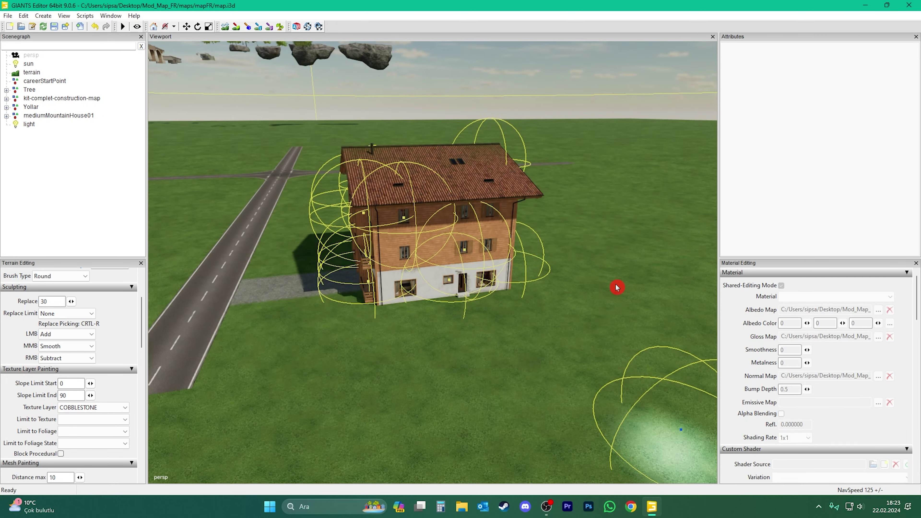
pyautogui.moveTo(616, 288); pyautogui.dragTo(646, 307, button='right')
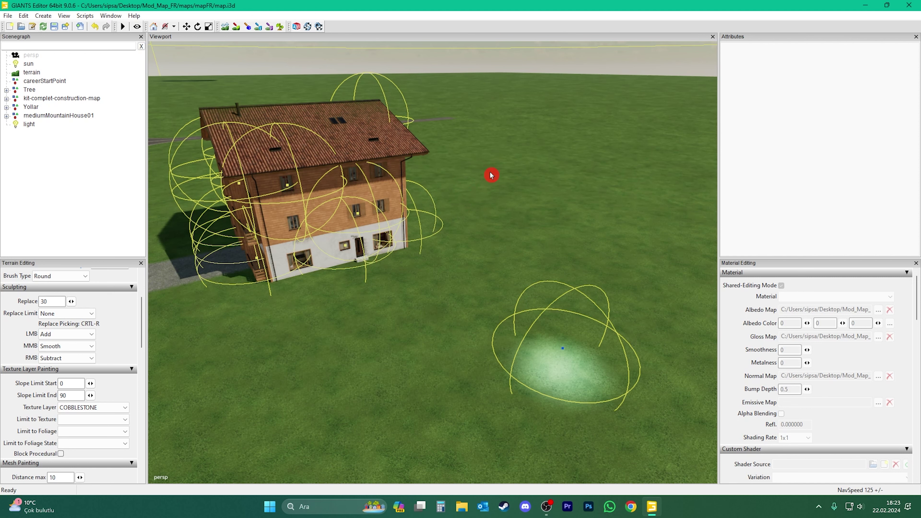
# Step: Delete the point light standing on the grass beside the mountain house
pyautogui.scroll(-5, 544, 216)
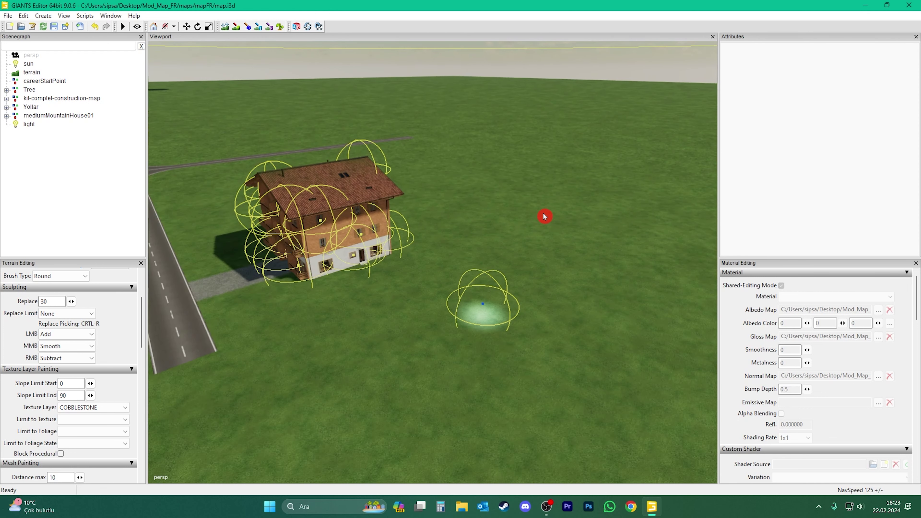
pyautogui.scroll(8, 544, 216)
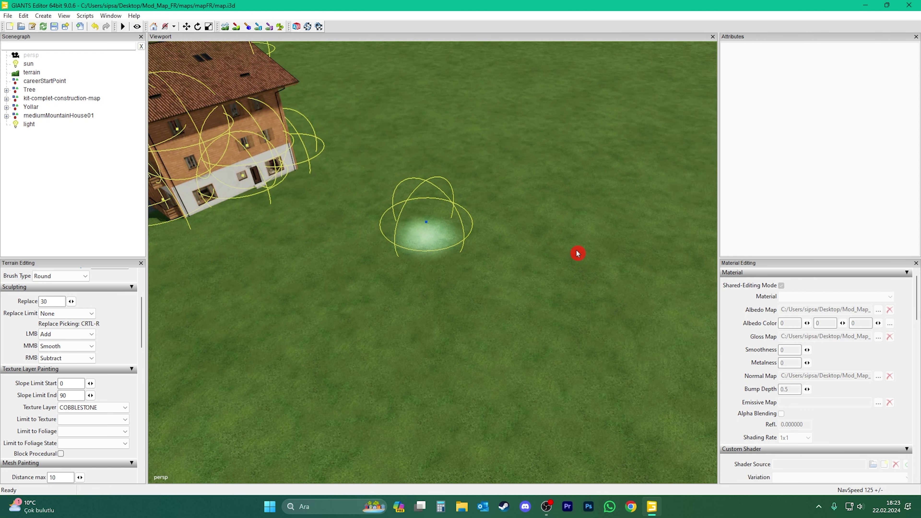
pyautogui.scroll(-4, 576, 249)
pyautogui.click(29, 125)
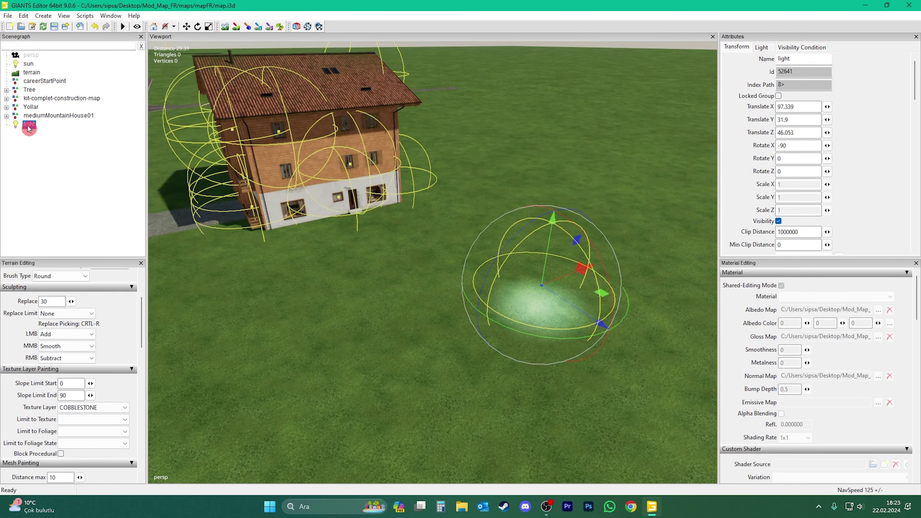
pyautogui.press('Delete')
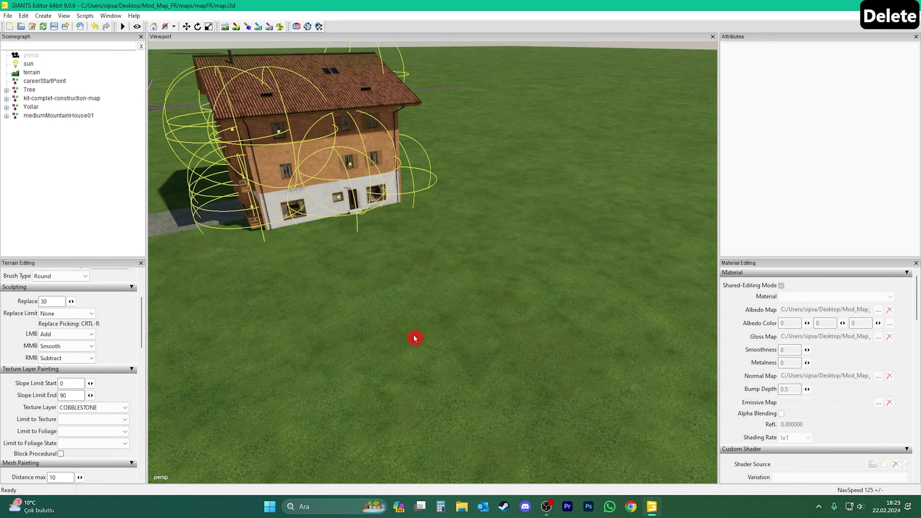
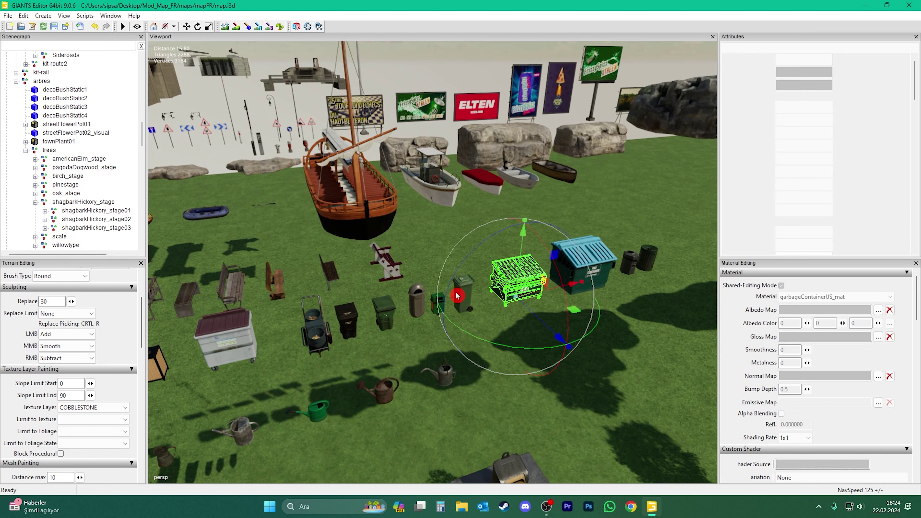
# Step: Cut the gabageContainerUS01 object out of the construction kit and paste it at the top level of the scenegraph
pyautogui.hotkey('ctrl', 'x')
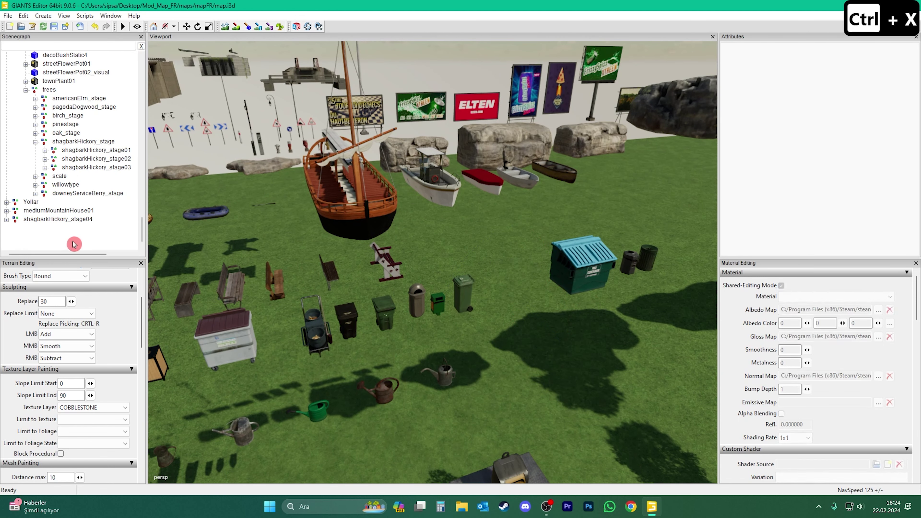
pyautogui.hotkey('ctrl', 'v')
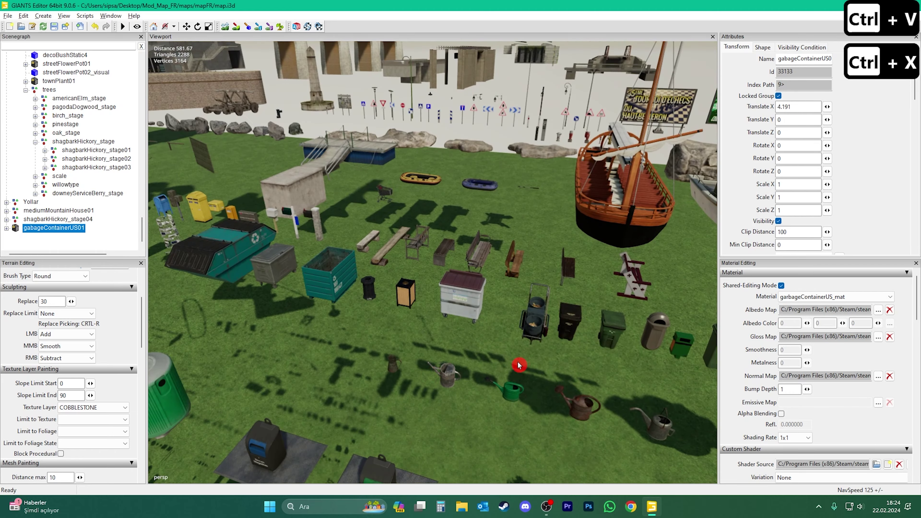
# Step: Browse the construction kit's fences, gates, parking lines and decoration objects for more items to use
pyautogui.moveTo(518, 365); pyautogui.dragTo(380, 353, button='right')
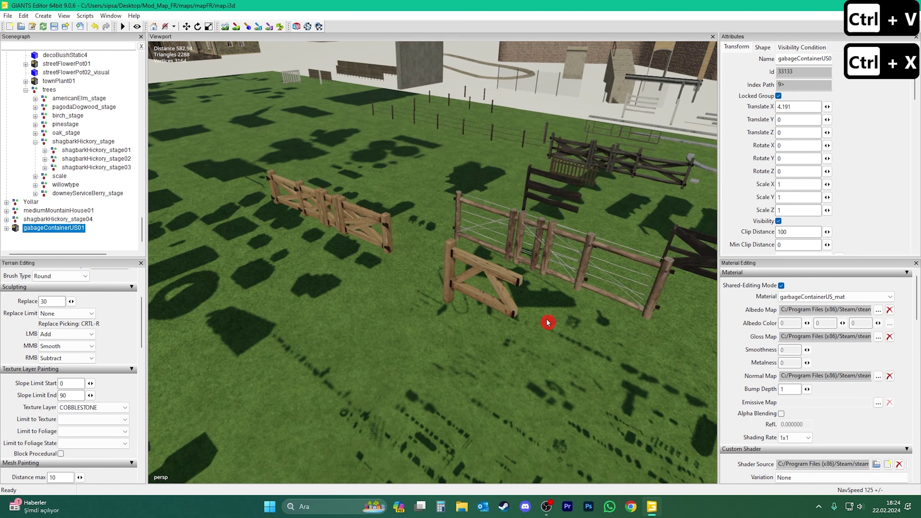
pyautogui.moveTo(460, 310); pyautogui.dragTo(468, 311, button='right')
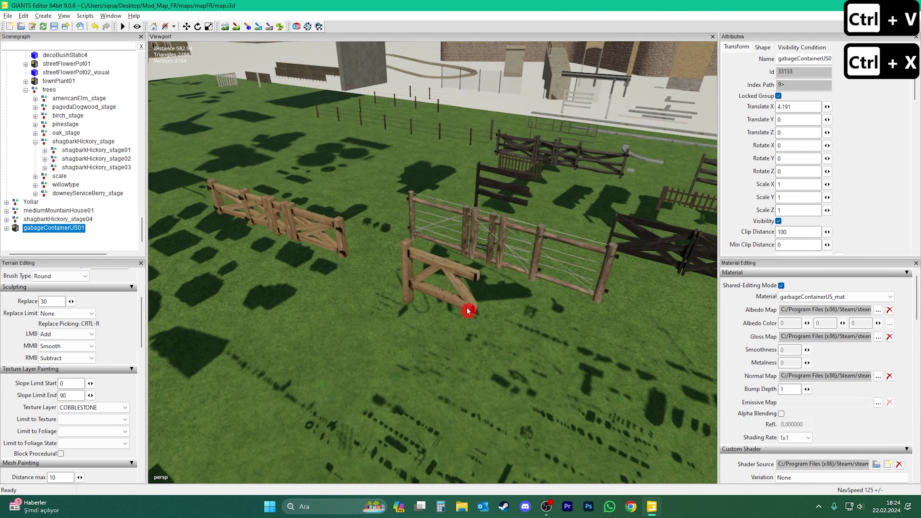
pyautogui.click(290, 233)
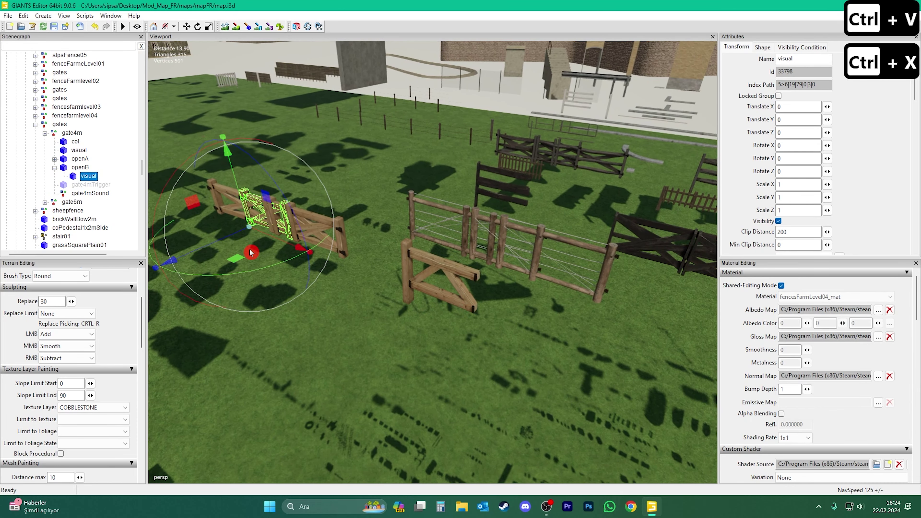
pyautogui.click(111, 145)
pyautogui.scroll(-5, 491, 316)
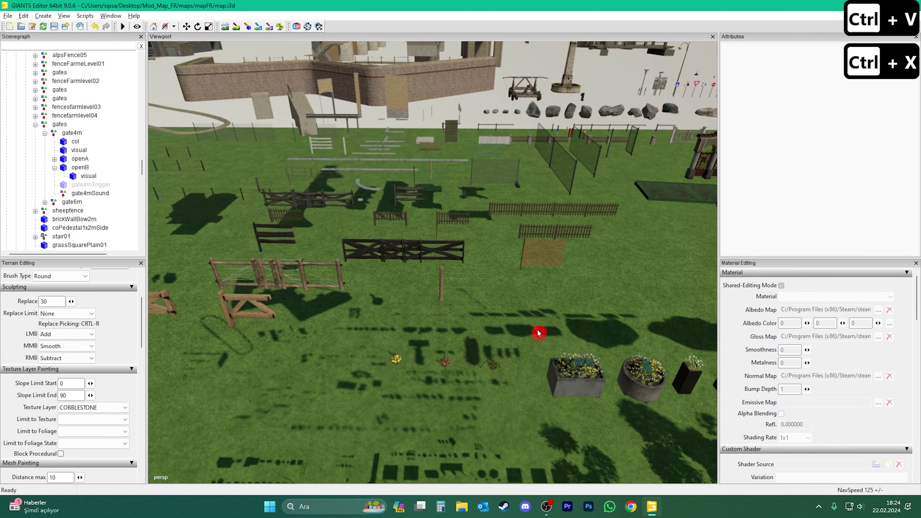
pyautogui.scroll(-5, 526, 322)
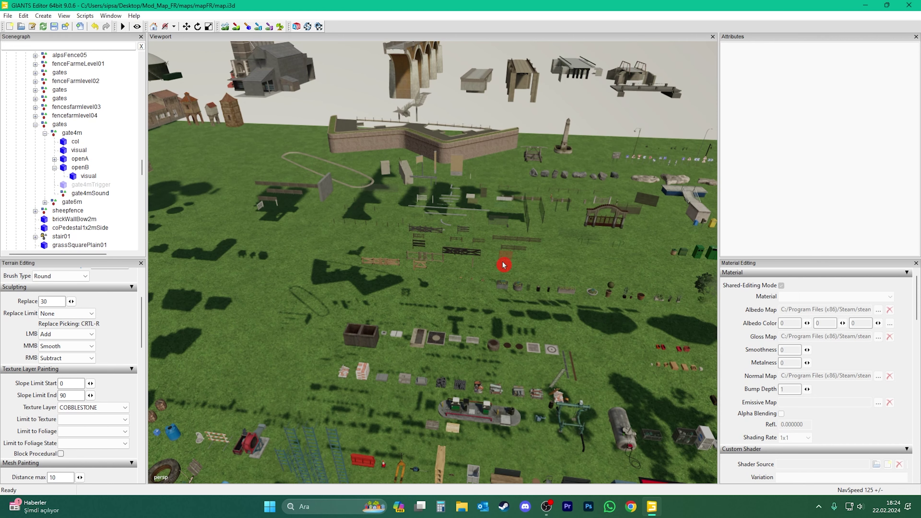
pyautogui.moveTo(505, 189); pyautogui.dragTo(602, 299, button='middle')
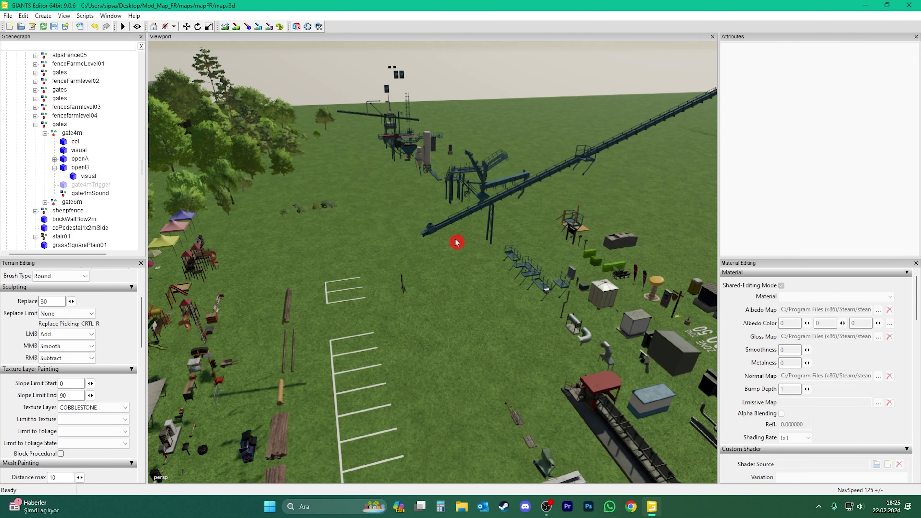
pyautogui.moveTo(456, 242); pyautogui.dragTo(472, 363, button='right')
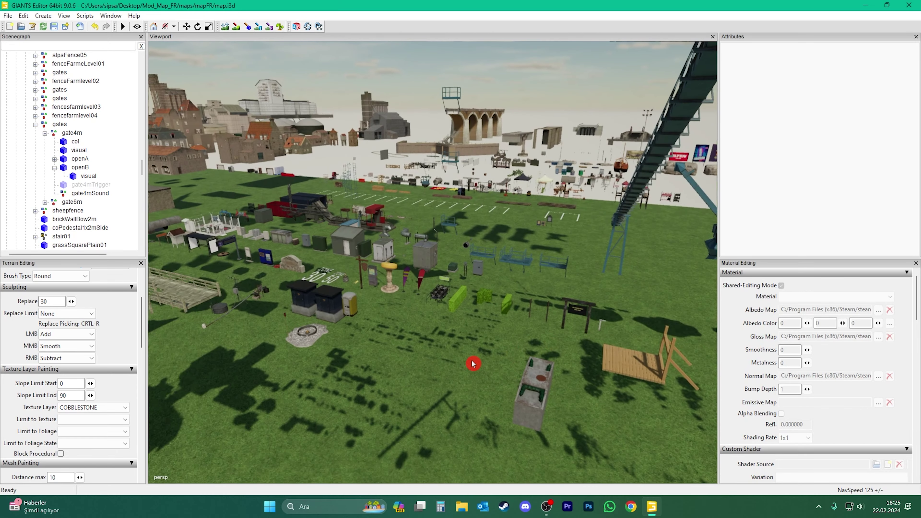
# Step: Cut the m3m hedge out of the kit's haie group and paste it at the top level of the scenegraph
pyautogui.scroll(5, 475, 364)
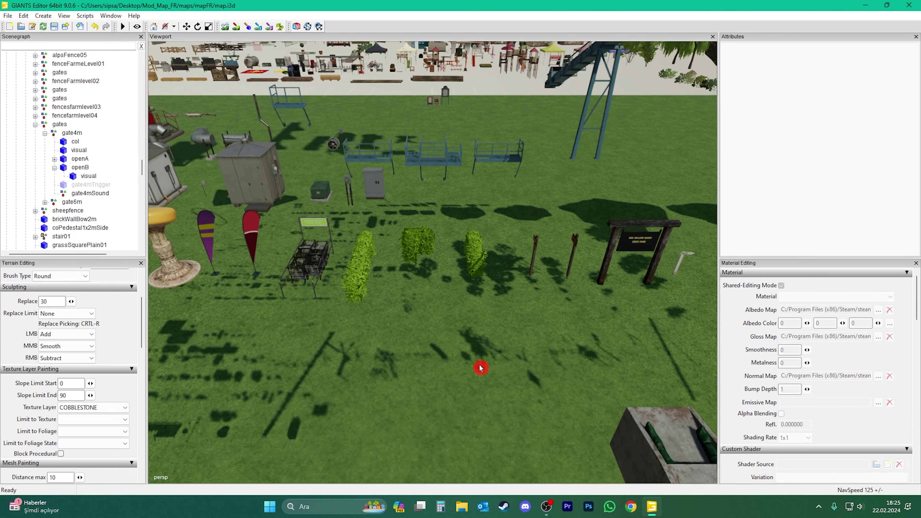
pyautogui.rightClick(479, 366)
pyautogui.click(451, 364)
pyautogui.scroll(3, 449, 360)
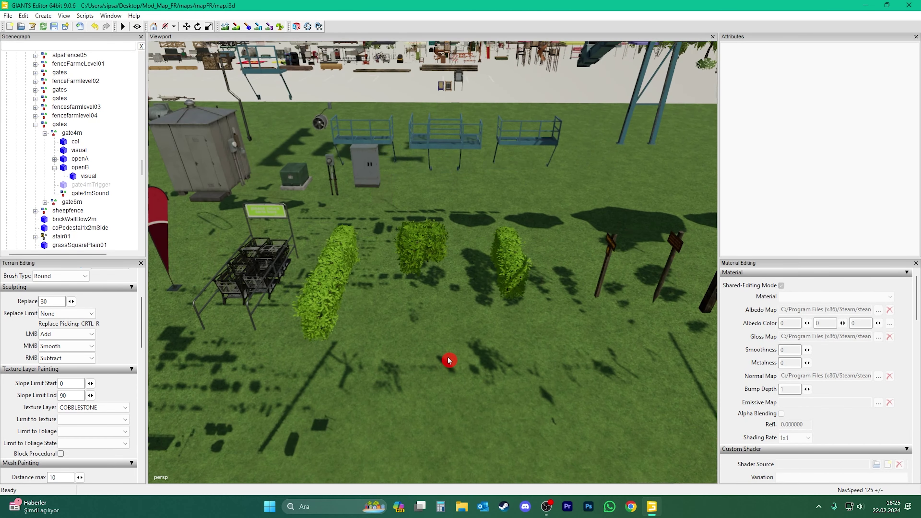
pyautogui.scroll(3, 448, 360)
pyautogui.scroll(-3, 448, 361)
pyautogui.click(510, 279)
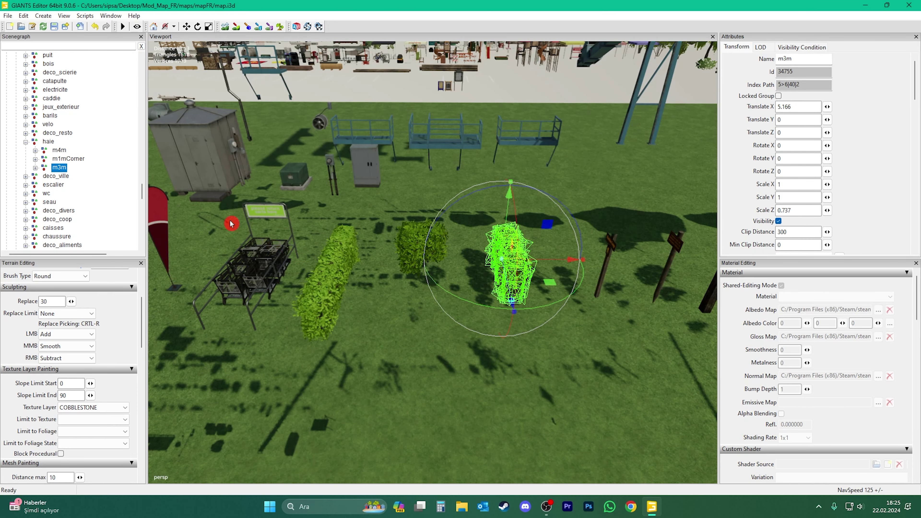
pyautogui.hotkey('ctrl', 'x')
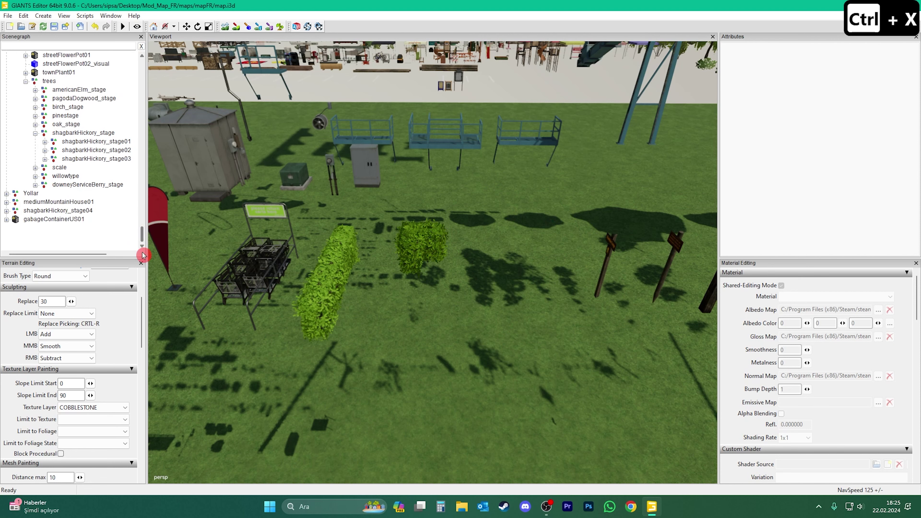
pyautogui.hotkey('ctrl', 'v')
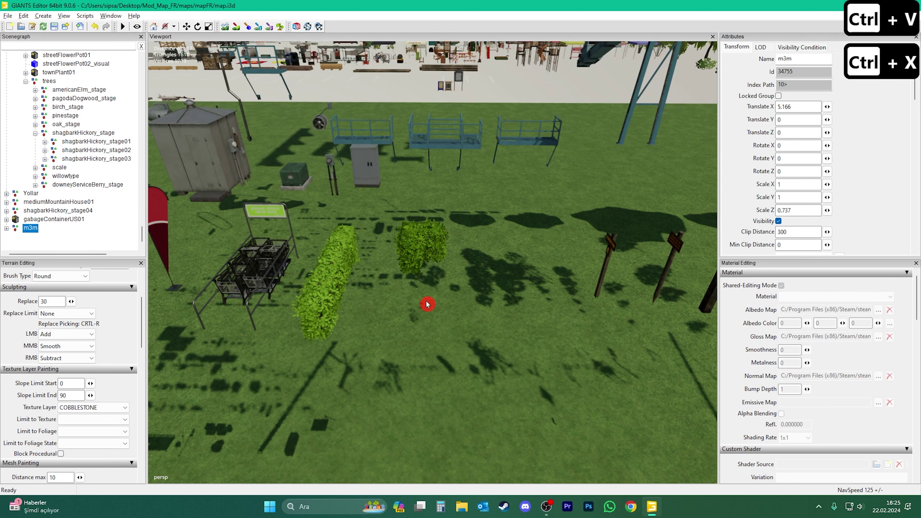
pyautogui.scroll(-5, 417, 312)
pyautogui.moveTo(414, 316); pyautogui.dragTo(587, 323, button='middle')
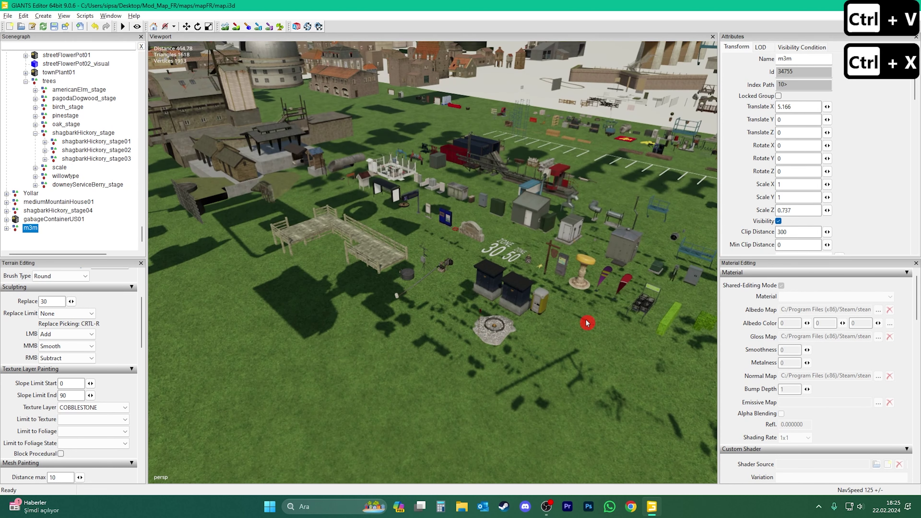
# Step: Cut the lightPoleSmall03 lamp out of the construction kit's lights and paste it at the top level of the scenegraph
pyautogui.moveTo(488, 366)
pyautogui.mouseDown(button='middle')
pyautogui.moveTo(526, 329)
pyautogui.moveTo(522, 313)
pyautogui.moveTo(506, 355)
pyautogui.moveTo(520, 336)
pyautogui.moveTo(547, 345)
pyautogui.moveTo(340, 347)
pyautogui.moveTo(472, 357)
pyautogui.mouseUp(button='middle')
pyautogui.scroll(5, 506, 356)
pyautogui.click(424, 302)
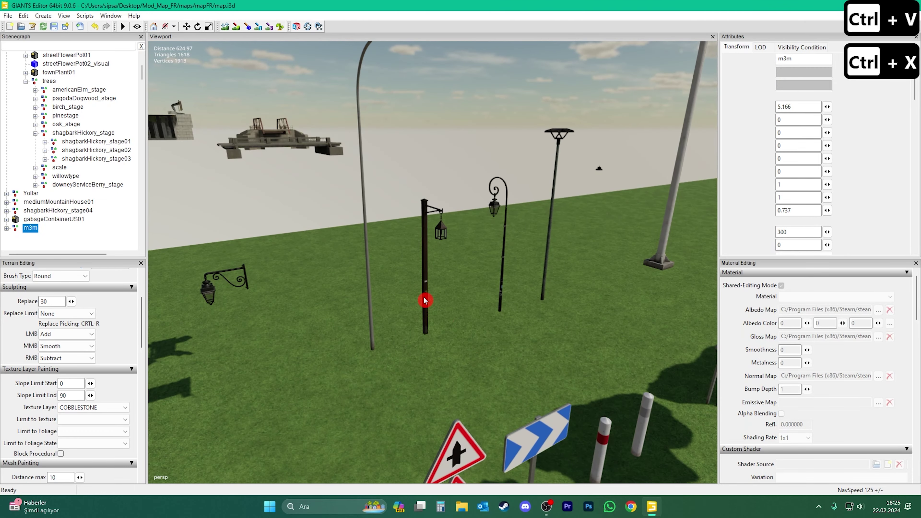
pyautogui.moveTo(491, 323); pyautogui.dragTo(506, 266, button='middle')
pyautogui.click(505, 240)
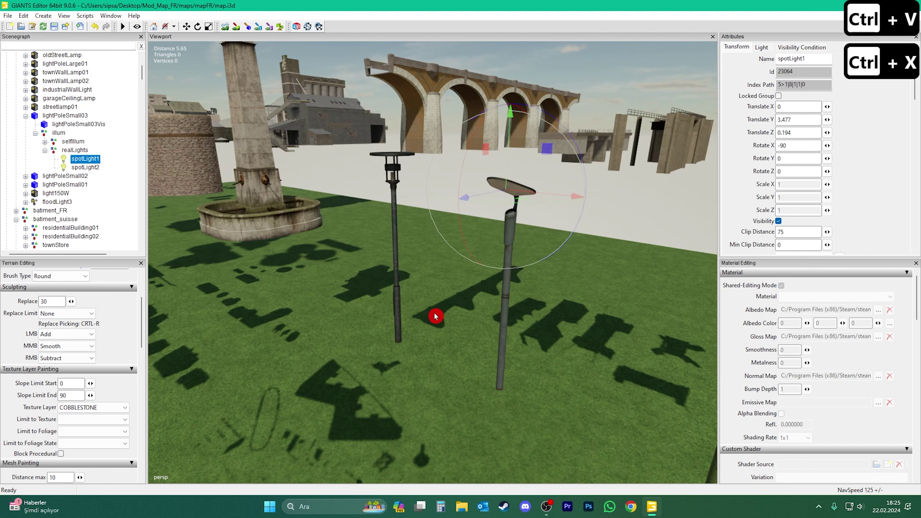
pyautogui.click(502, 344)
pyautogui.moveTo(376, 360); pyautogui.dragTo(413, 363, button='middle')
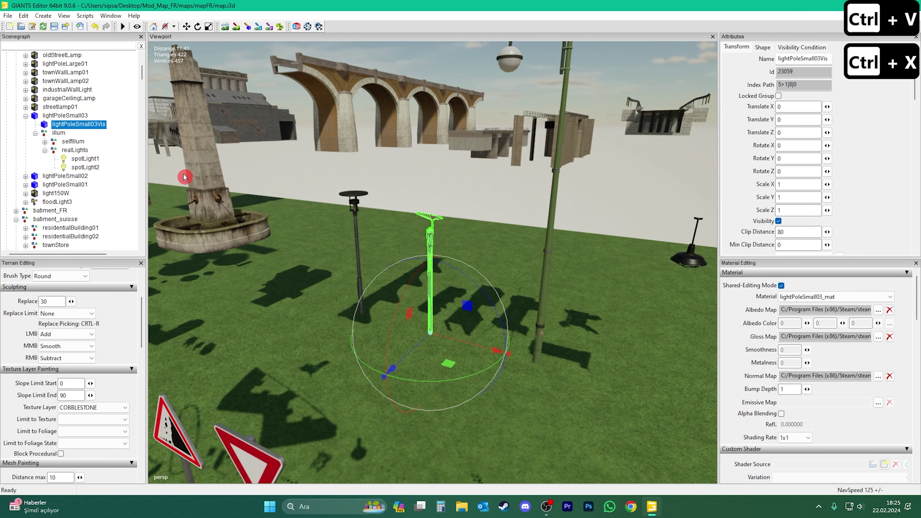
pyautogui.click(61, 116)
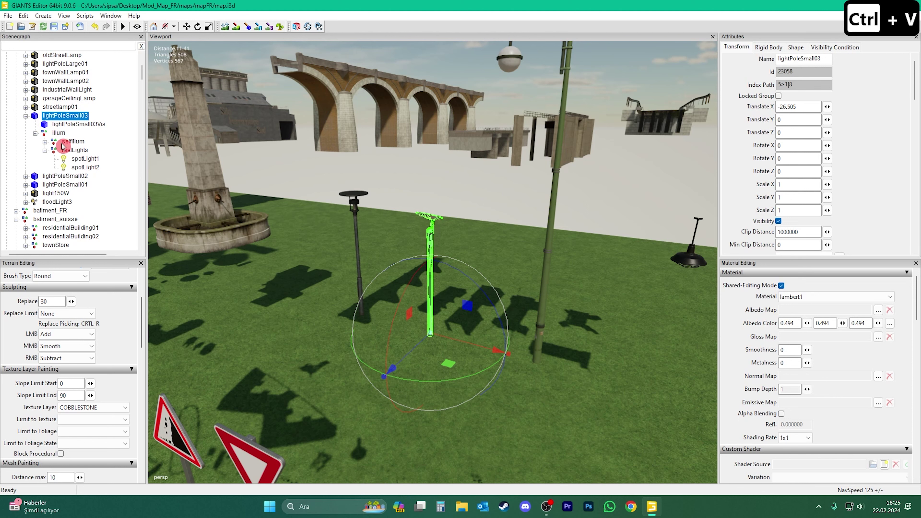
pyautogui.hotkey('ctrl', 'x')
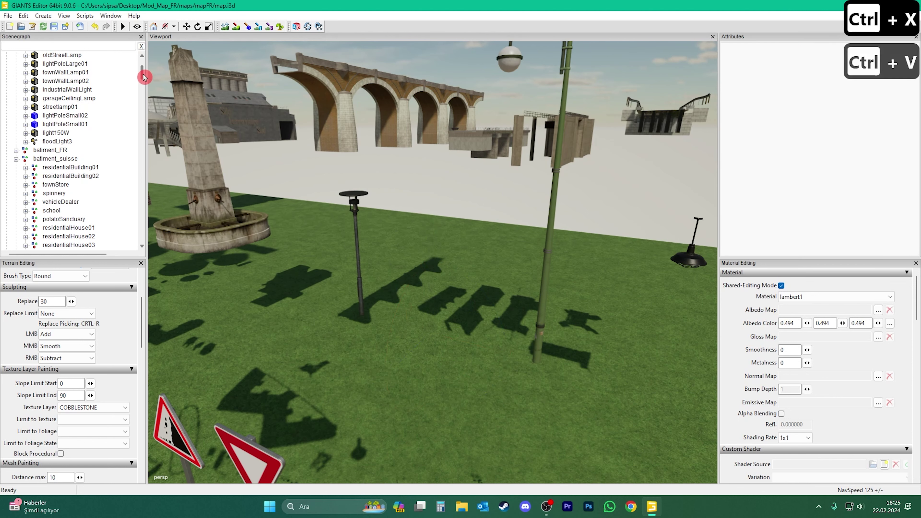
pyautogui.moveTo(142, 74); pyautogui.dragTo(142, 234)
pyautogui.hotkey('ctrl', 'v')
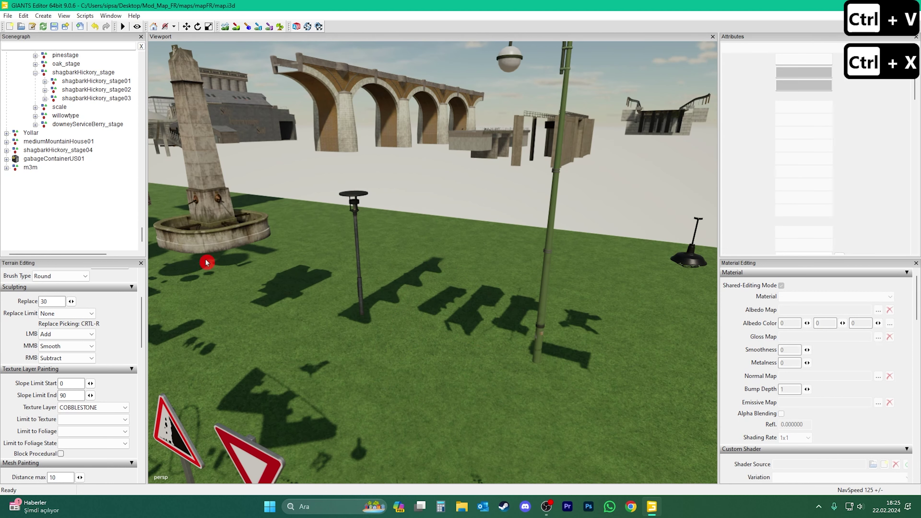
# Step: Lock lightPoleSmall03 as a group and place it on the ground beside the mountain house's cobblestone driveway
pyautogui.moveTo(525, 357); pyautogui.dragTo(503, 189, button='right')
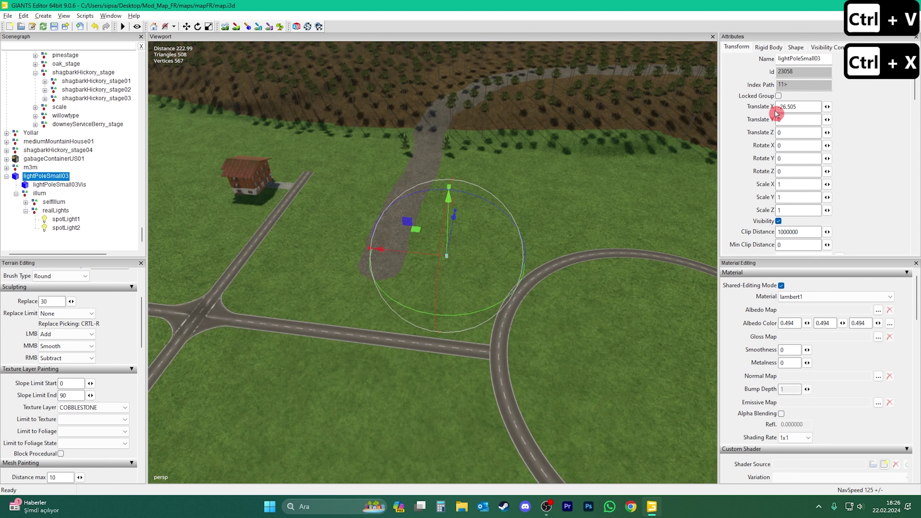
pyautogui.scroll(-5, 538, 187)
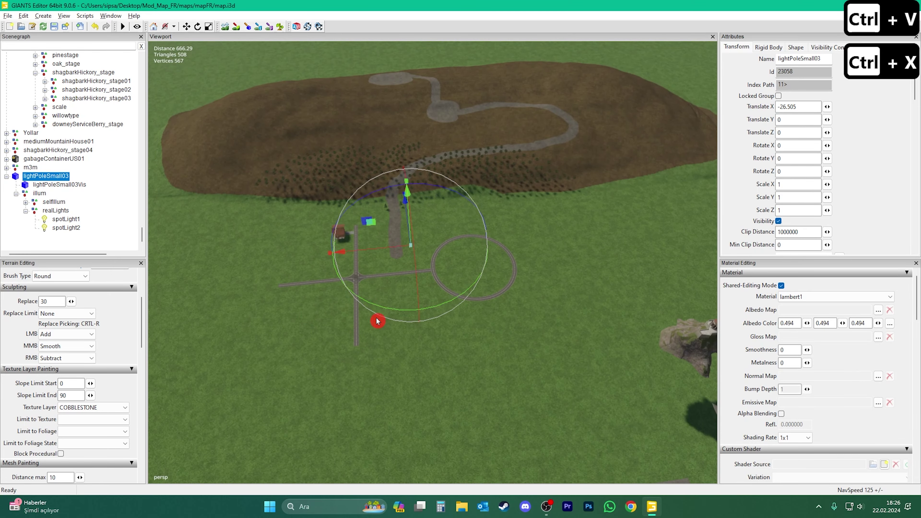
pyautogui.moveTo(377, 321); pyautogui.dragTo(521, 142, button='middle')
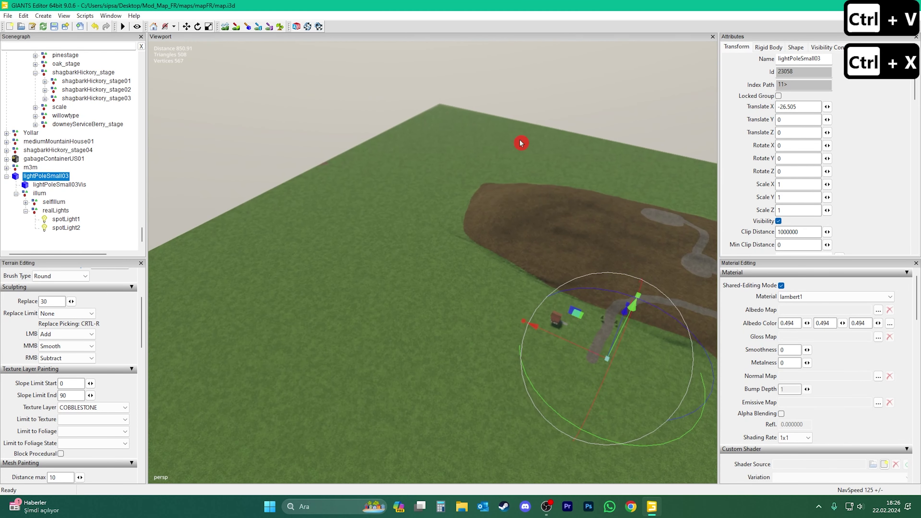
pyautogui.moveTo(423, 369); pyautogui.dragTo(534, 323, button='middle')
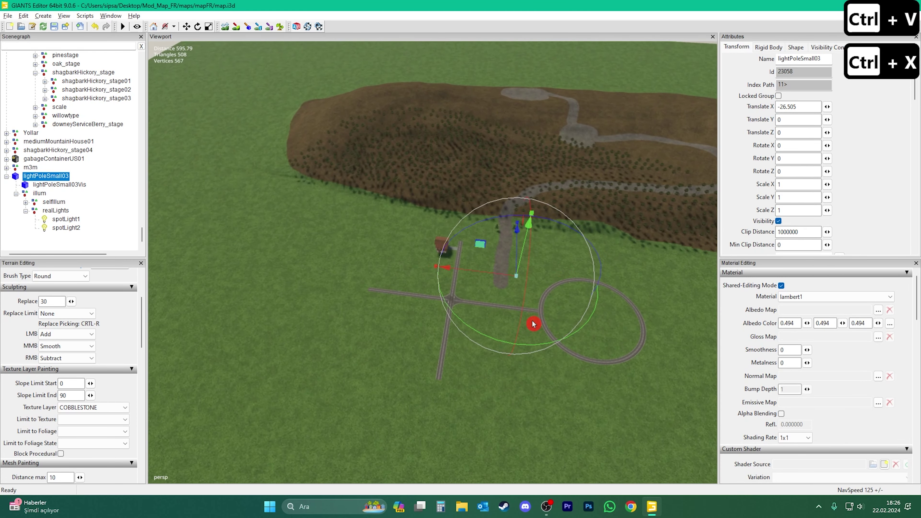
pyautogui.moveTo(395, 349); pyautogui.dragTo(144, 243, button='middle')
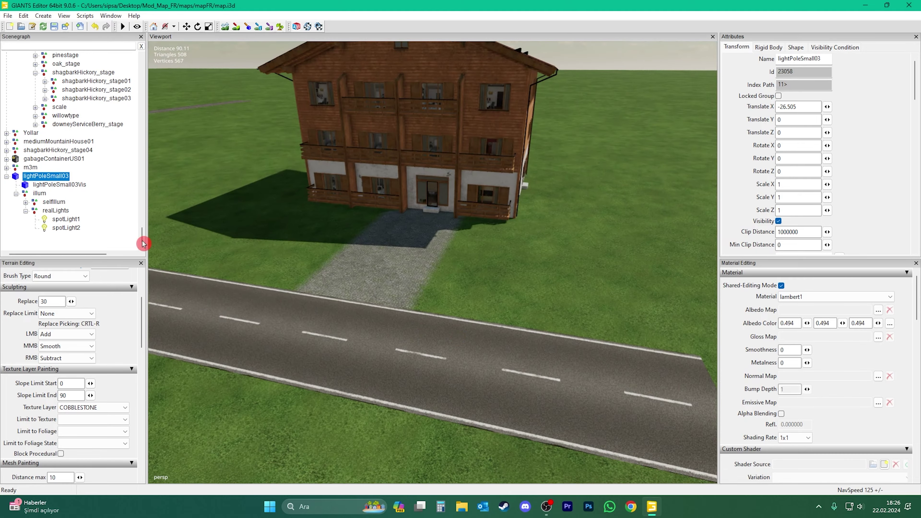
pyautogui.click(6, 176)
pyautogui.scroll(-5, 298, 311)
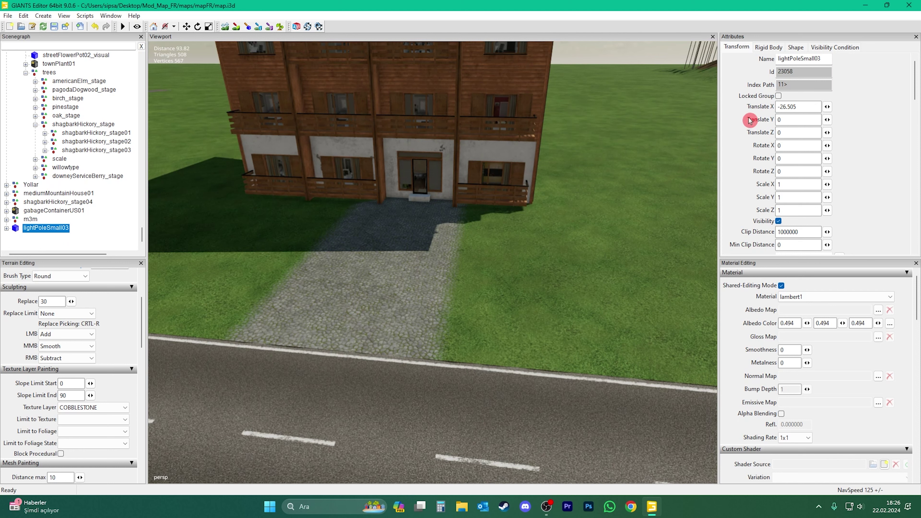
pyautogui.click(783, 101)
pyautogui.hotkey('ctrl', 'b')
pyautogui.moveTo(479, 335); pyautogui.dragTo(460, 347, button='right')
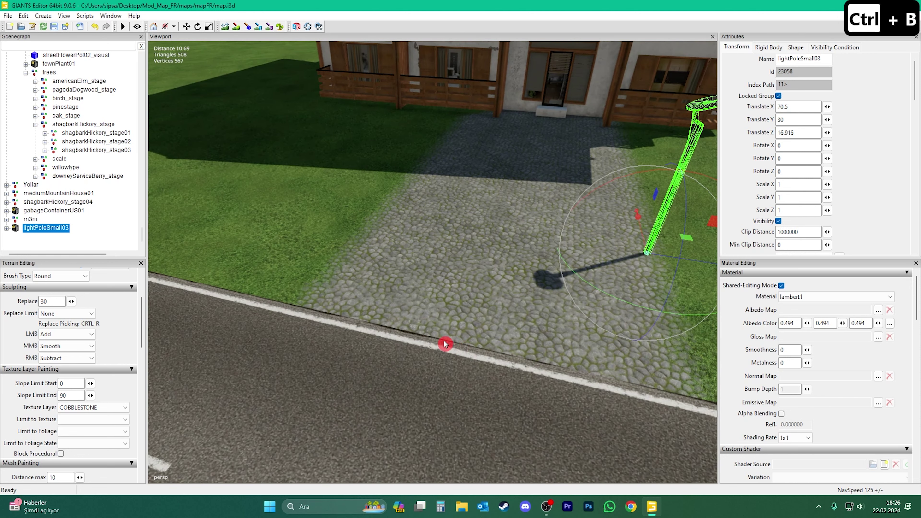
# Step: Reposition the light pole at the driveway's opposite roadside corner and place a duplicate along the same edge closer to the house
pyautogui.hotkey('ctrl', 'b')
pyautogui.moveTo(362, 253); pyautogui.dragTo(520, 95)
pyautogui.hotkey('ctrl', 'd')
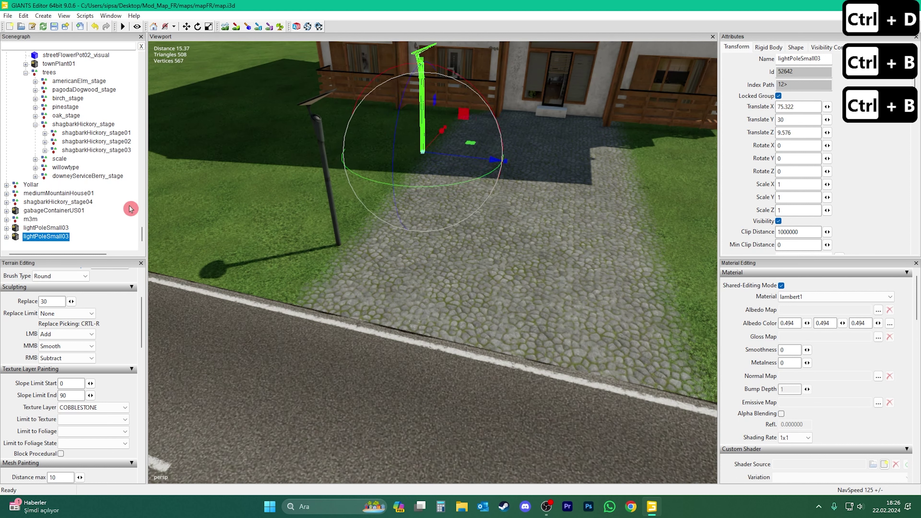
# Step: Create a top-level transform group and name it Lights
pyautogui.click(51, 245)
pyautogui.click(54, 18)
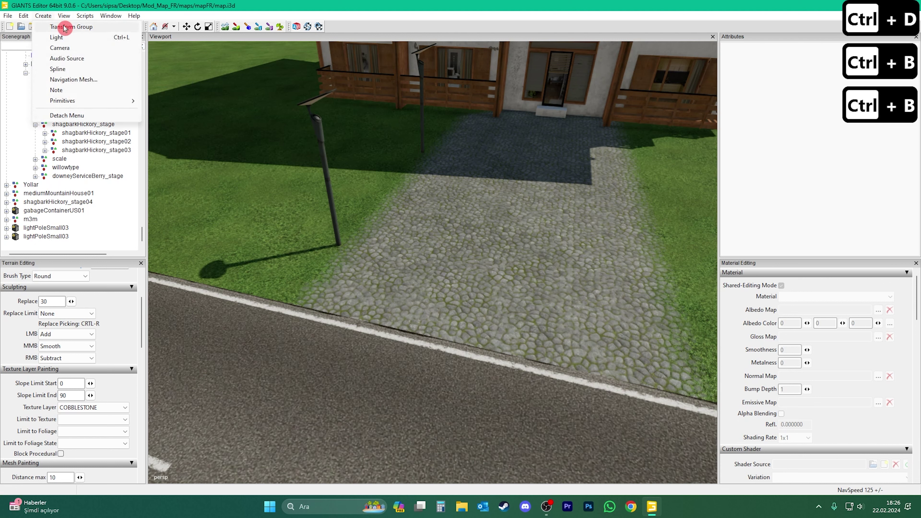
pyautogui.click(61, 25)
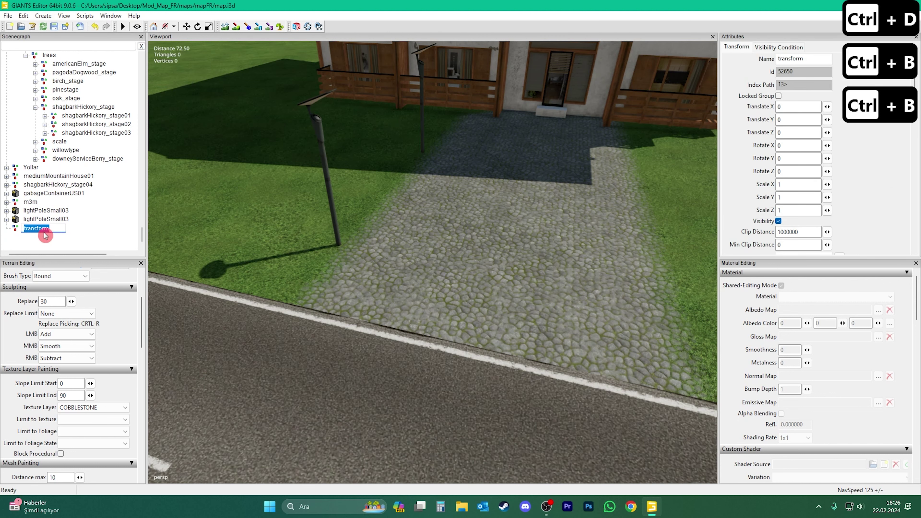
pyautogui.write('Light')
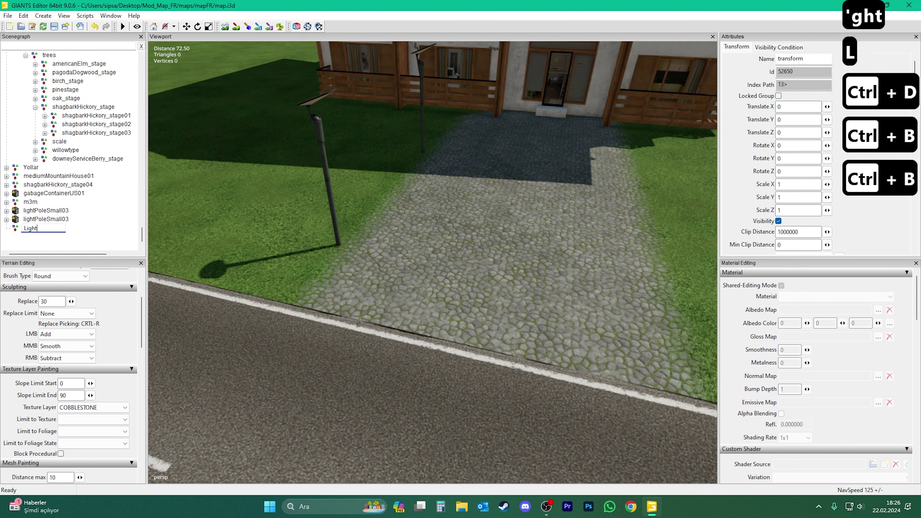
pyautogui.write('s')
pyautogui.press('Return')
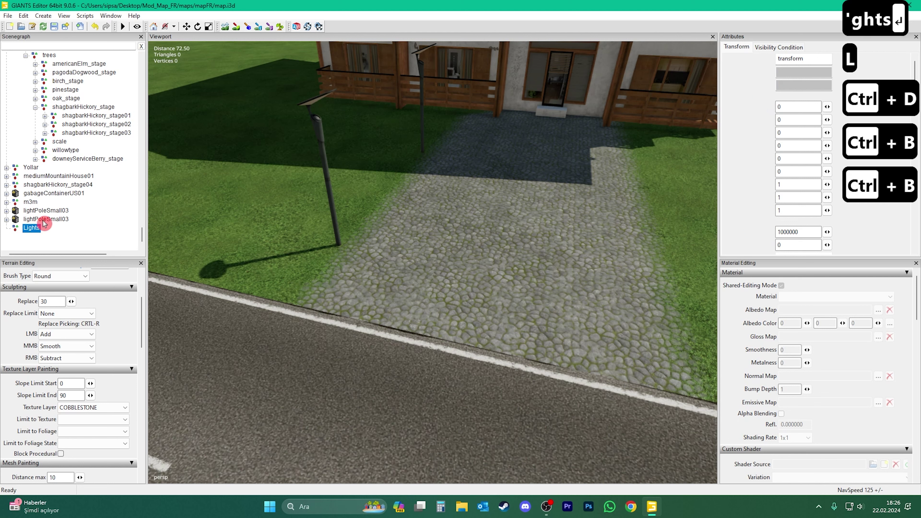
# Step: Move both lightPoleSmall03 objects into the Lights group
pyautogui.click(46, 219)
pyautogui.keyDown('ctrl'); pyautogui.click(46, 210); pyautogui.keyUp('ctrl')
pyautogui.moveTo(46, 210); pyautogui.dragTo(42, 229)
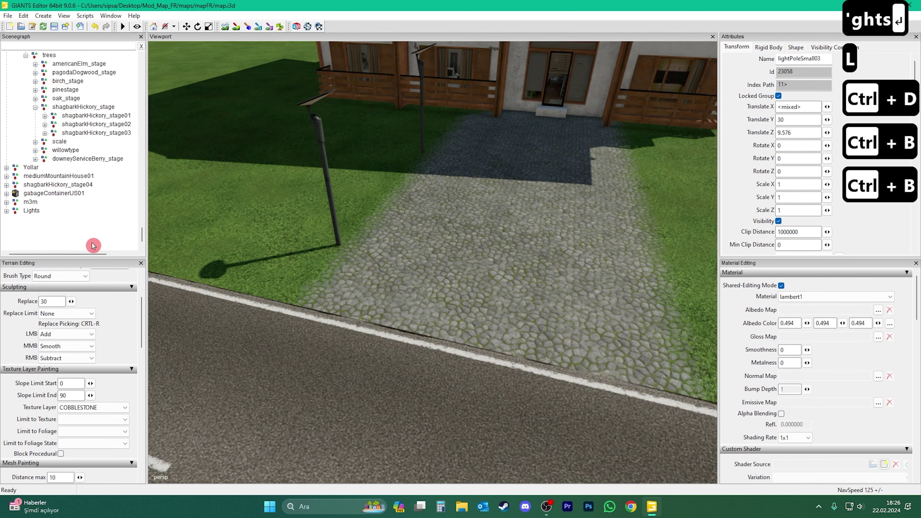
# Step: Place the m3m hedge at the driveway's roadside corner opposite the light poles and lock it as a group
pyautogui.click(30, 206)
pyautogui.moveTo(254, 264); pyautogui.dragTo(373, 303, button='right')
pyautogui.hotkey('ctrl', 'b')
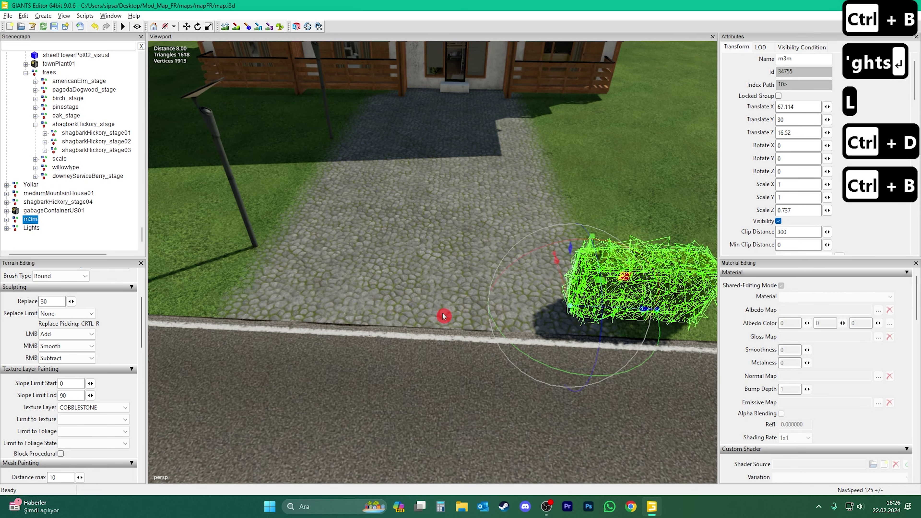
pyautogui.moveTo(444, 312); pyautogui.dragTo(238, 281, button='middle')
pyautogui.click(779, 96)
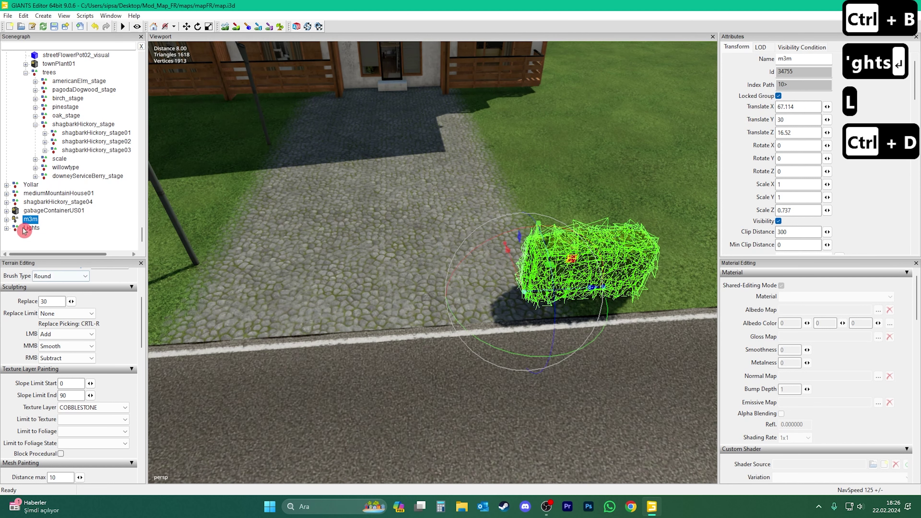
# Step: Create another top-level transform group and name it Citler
pyautogui.click(43, 16)
pyautogui.click(64, 27)
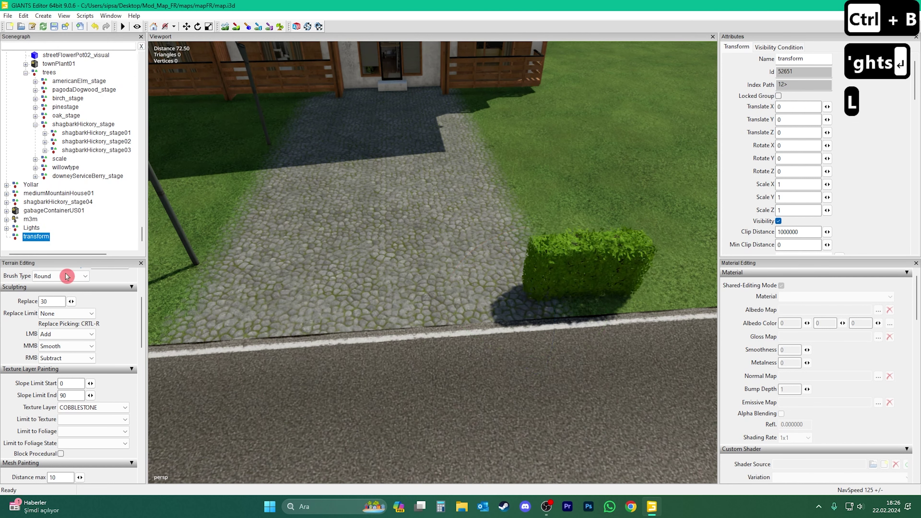
pyautogui.click(44, 239)
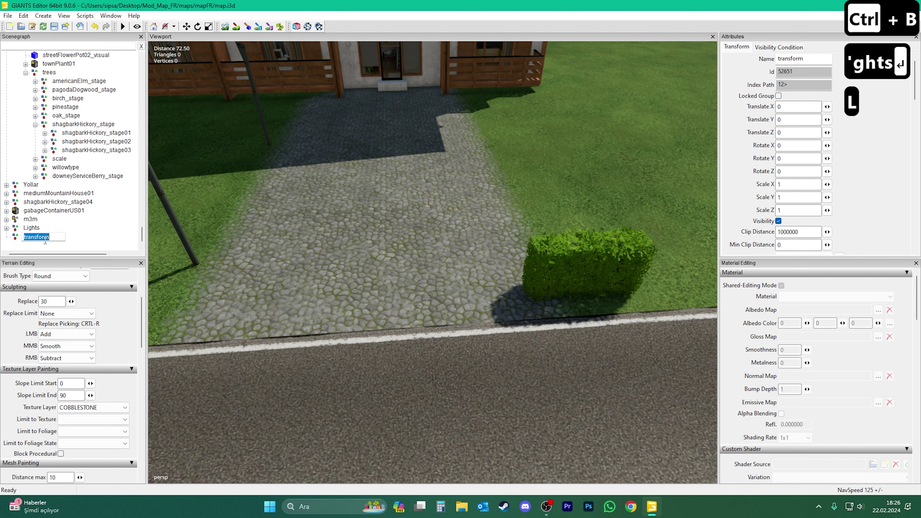
pyautogui.write('Cit')
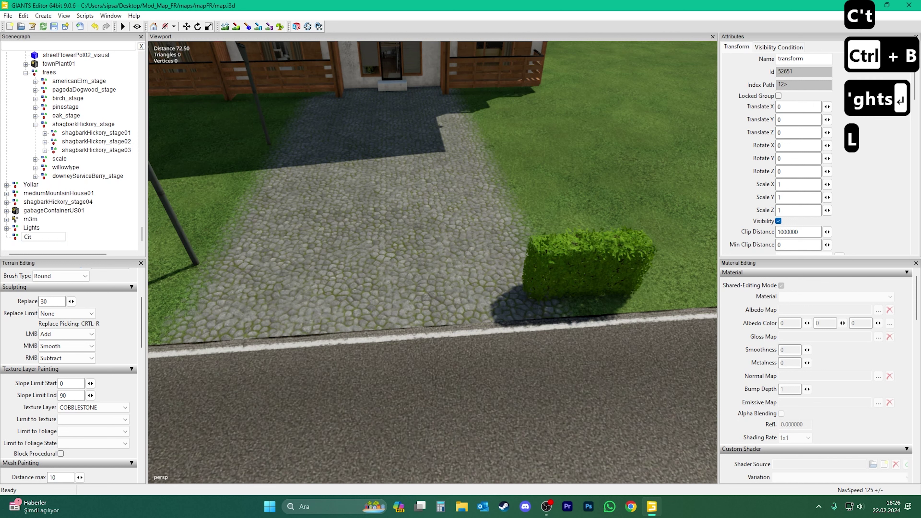
pyautogui.write('ler')
pyautogui.press('Return')
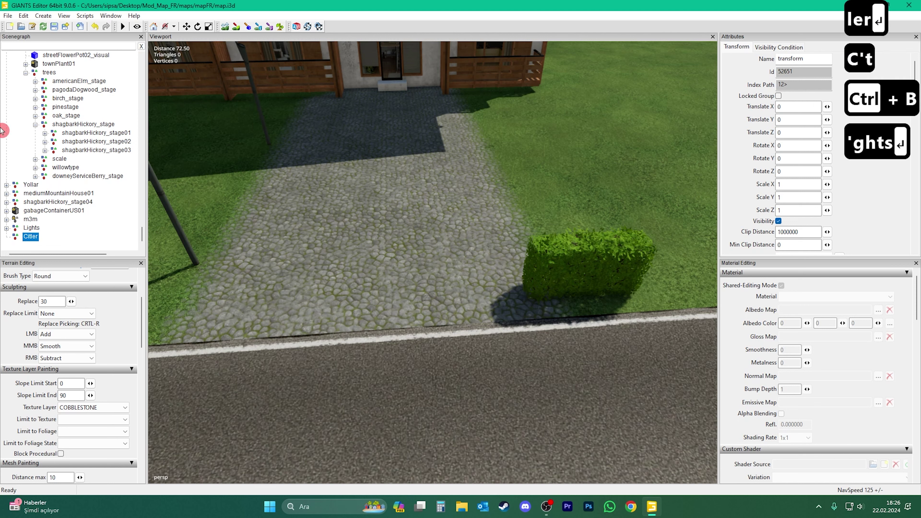
# Step: Create a further transform group and name it 01
pyautogui.click(43, 16)
pyautogui.click(62, 26)
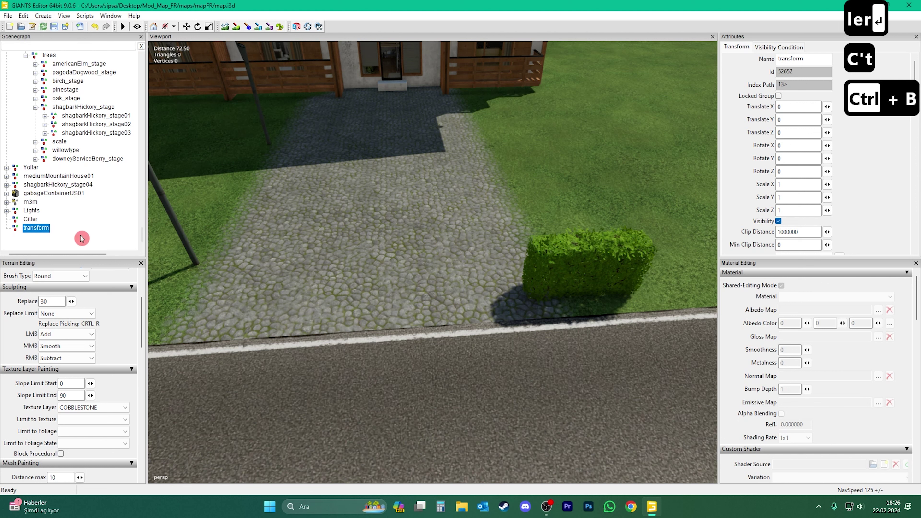
pyautogui.click(31, 231)
pyautogui.write('01')
pyautogui.press('Return')
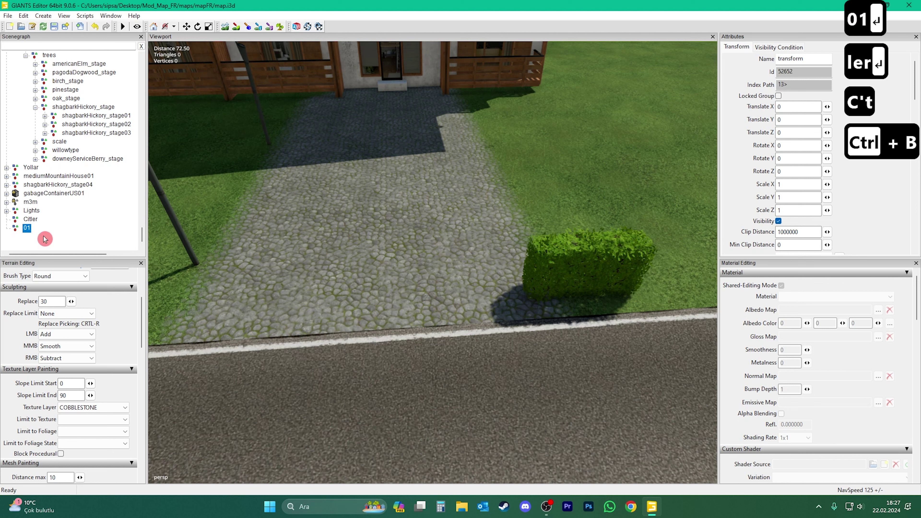
# Step: Nest the m3m hedge inside group 01 and group 01 inside Citler
pyautogui.moveTo(30, 201); pyautogui.dragTo(9, 224)
pyautogui.click(27, 230)
pyautogui.click(16, 228)
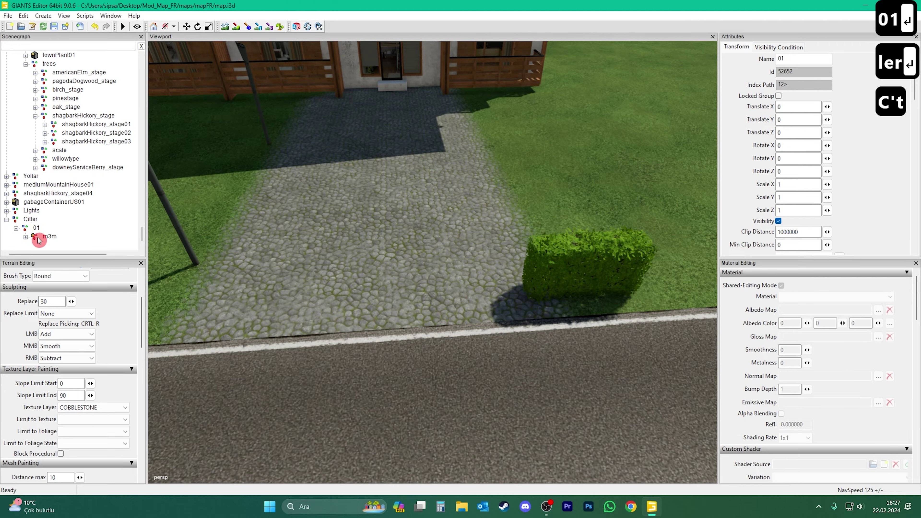
# Step: Shift the m3m hedge to the road's edge line at the driveway corner, at about X 66.639 and Z 17.257
pyautogui.click(50, 237)
pyautogui.moveTo(395, 296)
pyautogui.mouseDown()
pyautogui.moveTo(428, 300)
pyautogui.moveTo(407, 286)
pyautogui.mouseUp()
pyautogui.moveTo(363, 265); pyautogui.dragTo(475, 261)
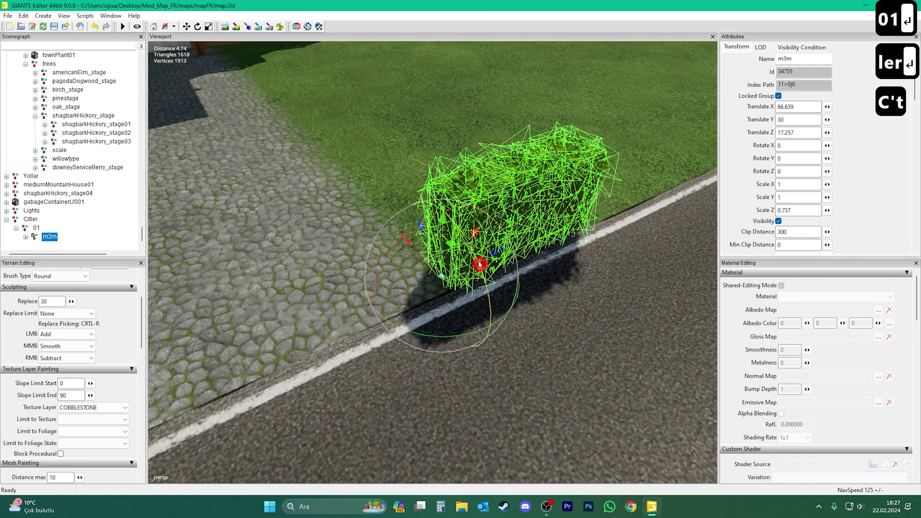
# Step: Duplicate the m3m hedge four times end to end along the road to form a continuous hedge row
pyautogui.scroll(-5, 386, 286)
pyautogui.moveTo(426, 284); pyautogui.dragTo(457, 283, button='right')
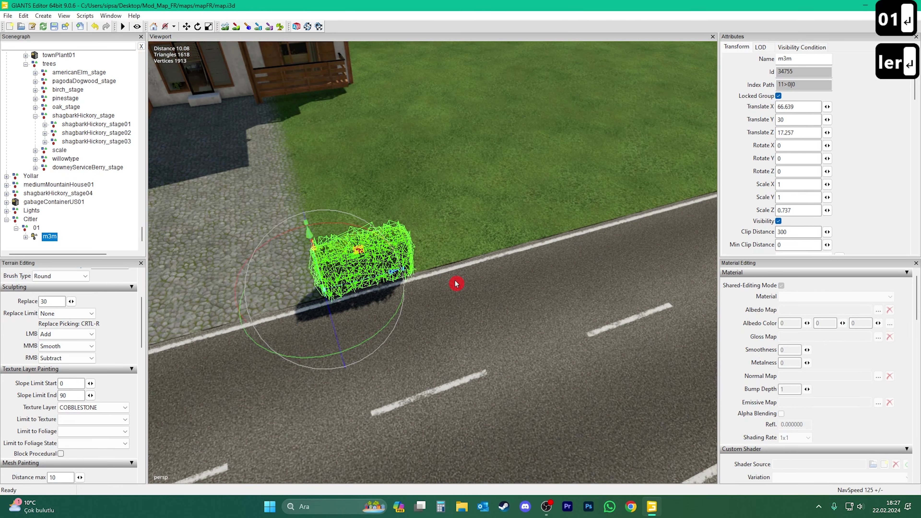
pyautogui.hotkey('ctrl', 'd')
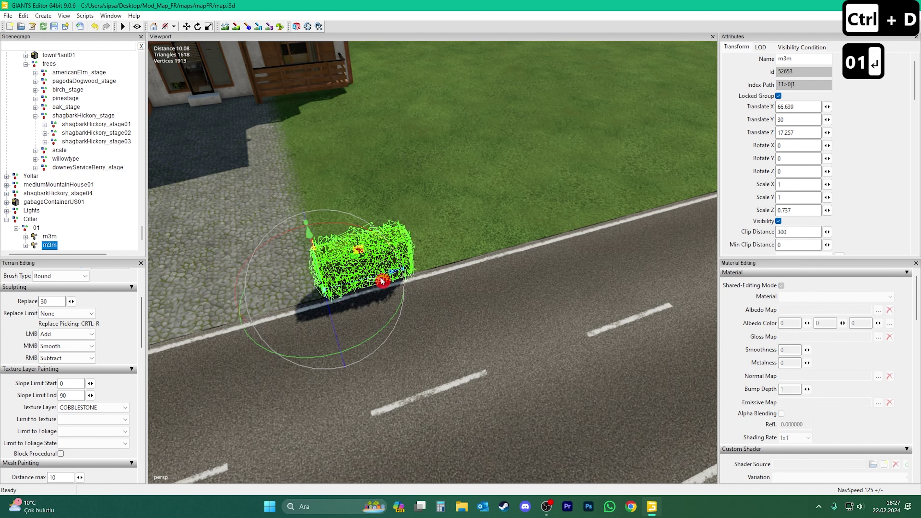
pyautogui.moveTo(378, 284); pyautogui.dragTo(647, 209)
pyautogui.hotkey('ctrl', 'd')
pyautogui.hotkey('ctrl', 'd')
pyautogui.hotkey('ctrl', 'd')
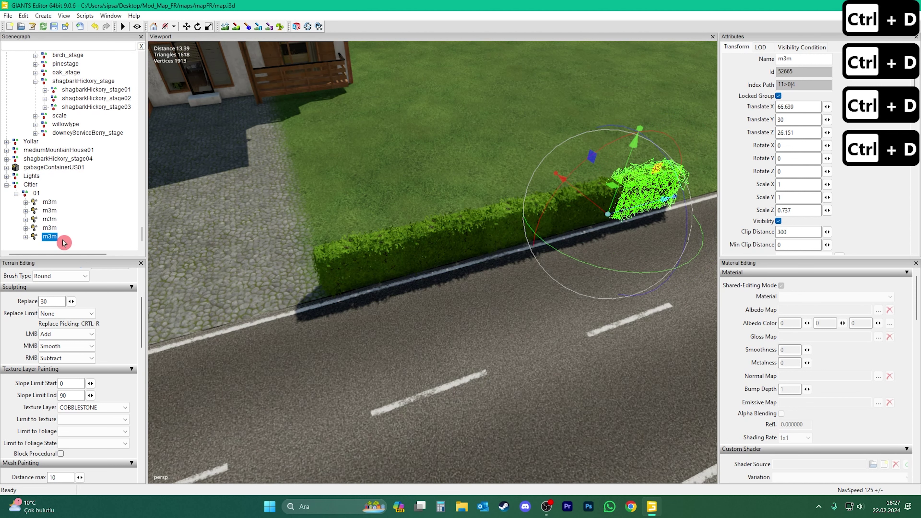
pyautogui.moveTo(522, 296); pyautogui.dragTo(397, 279, button='right')
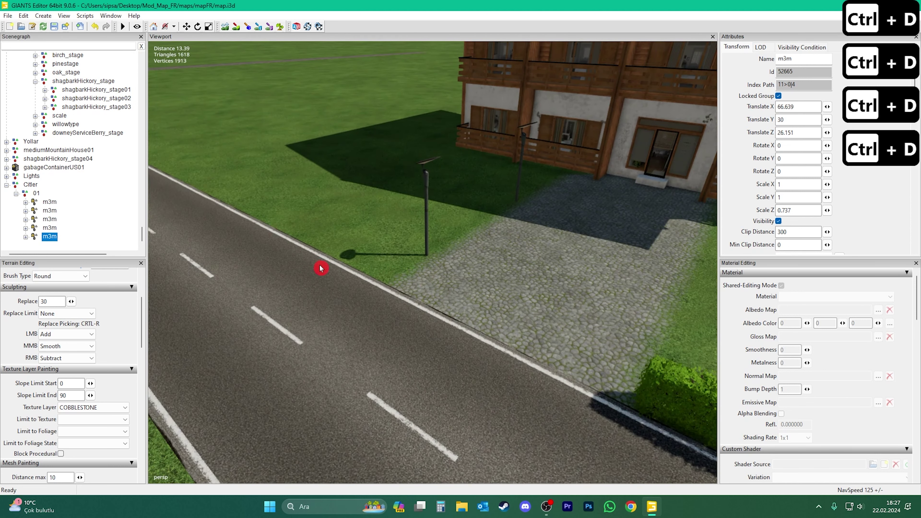
pyautogui.moveTo(320, 268); pyautogui.dragTo(570, 285, button='right')
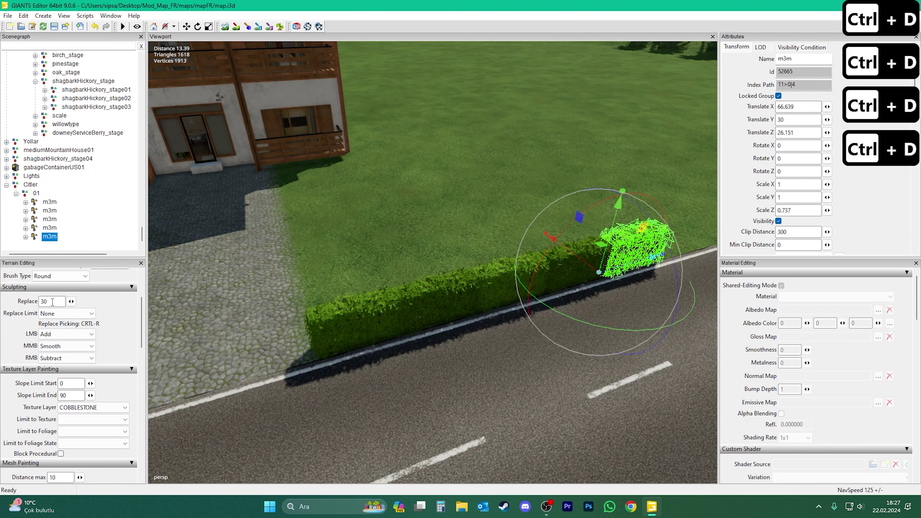
pyautogui.click(78, 243)
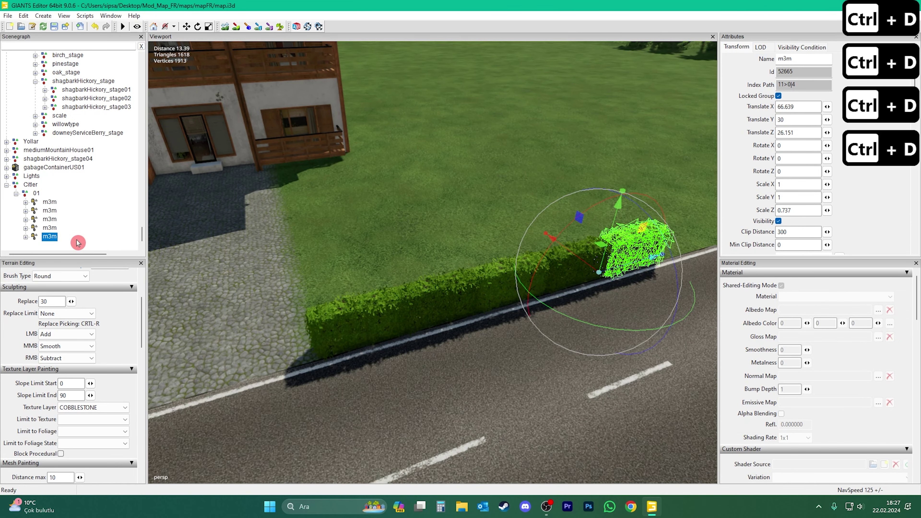
# Step: Nest the four duplicated m3m hedge pieces inside the first m3m hedge of group 01
pyautogui.click(50, 223)
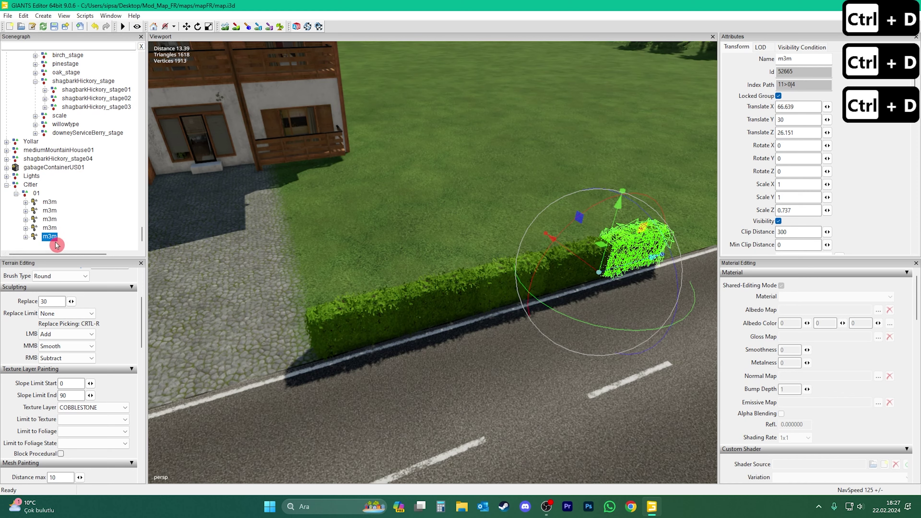
pyautogui.keyDown('shift'); pyautogui.click(49, 210); pyautogui.keyUp('shift')
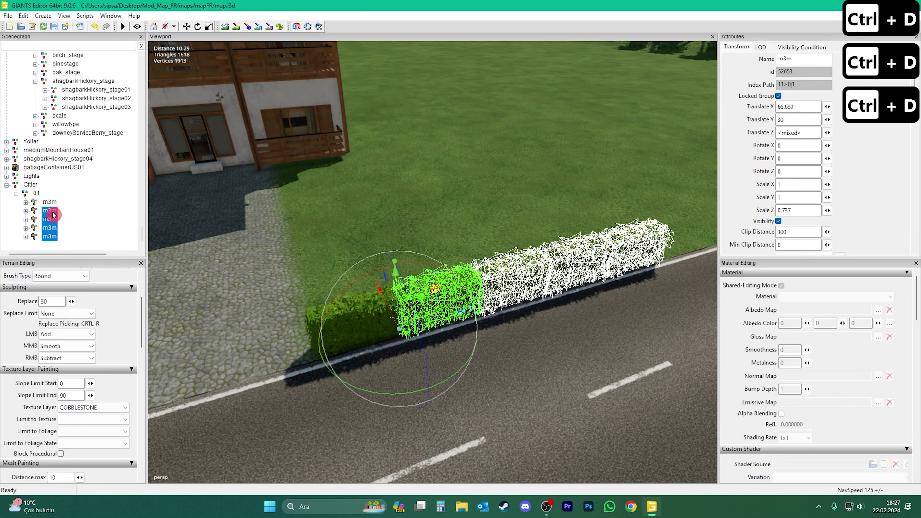
pyautogui.click(49, 211)
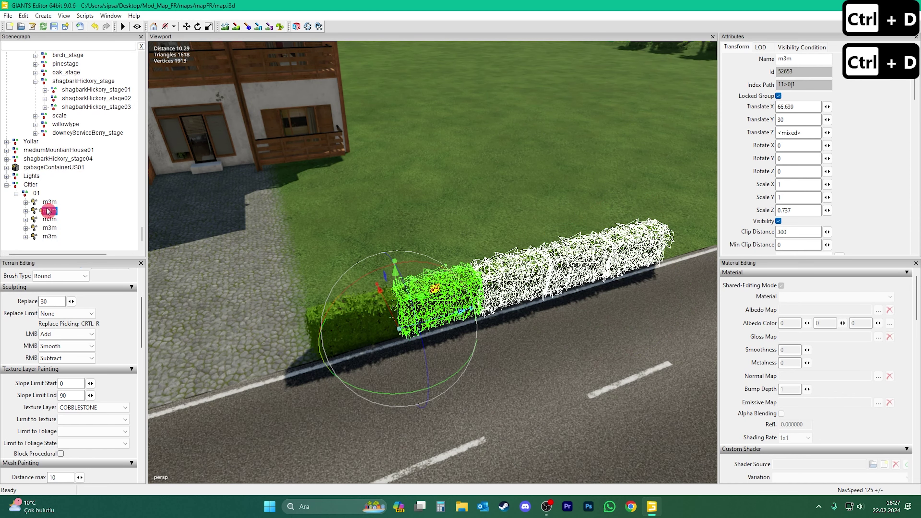
pyautogui.press('Delete')
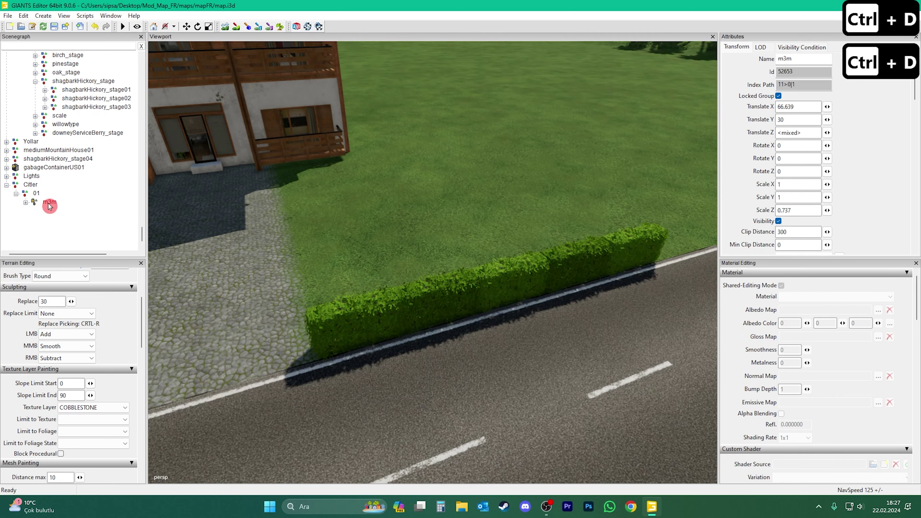
# Step: Duplicate the combined m3m hedge row and shift the copy along the road past the driveway, to about Z -2.229
pyautogui.click(469, 333)
pyautogui.moveTo(363, 326); pyautogui.dragTo(376, 350, button='right')
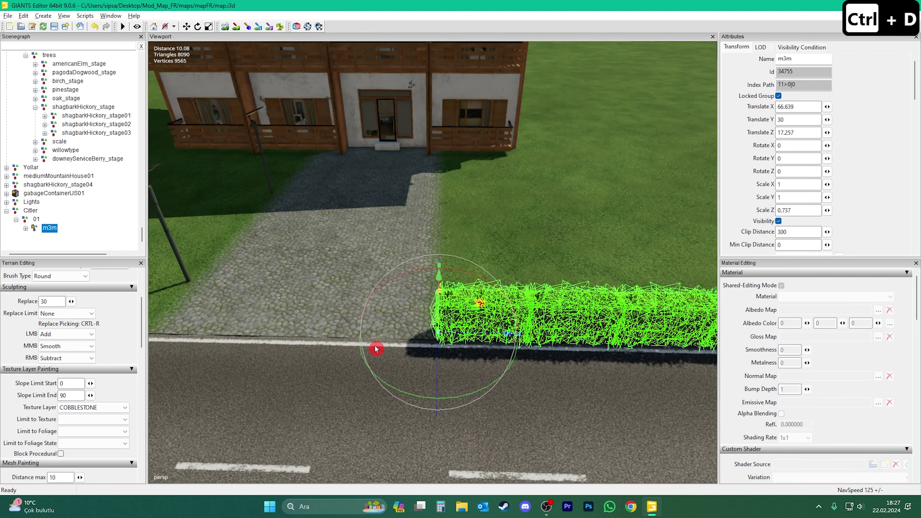
pyautogui.scroll(-3, 376, 366)
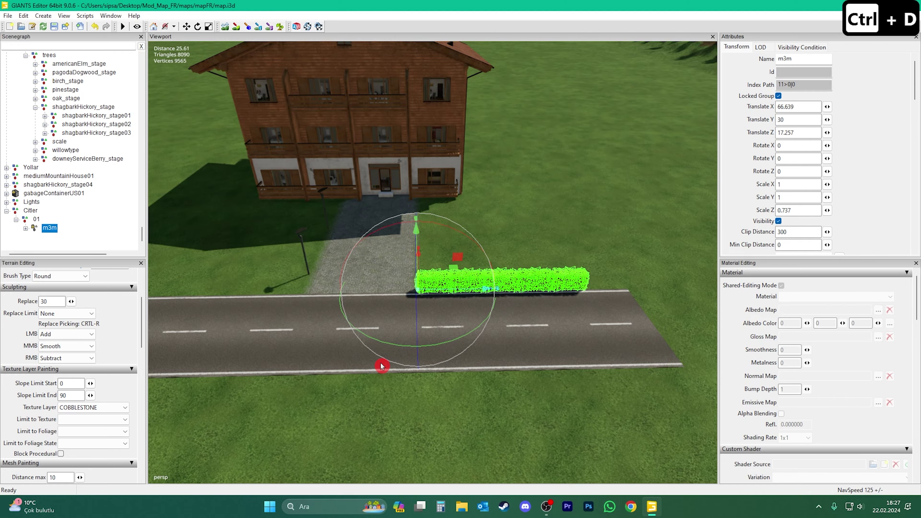
pyautogui.hotkey('ctrl', 'd')
pyautogui.moveTo(440, 290); pyautogui.dragTo(193, 295)
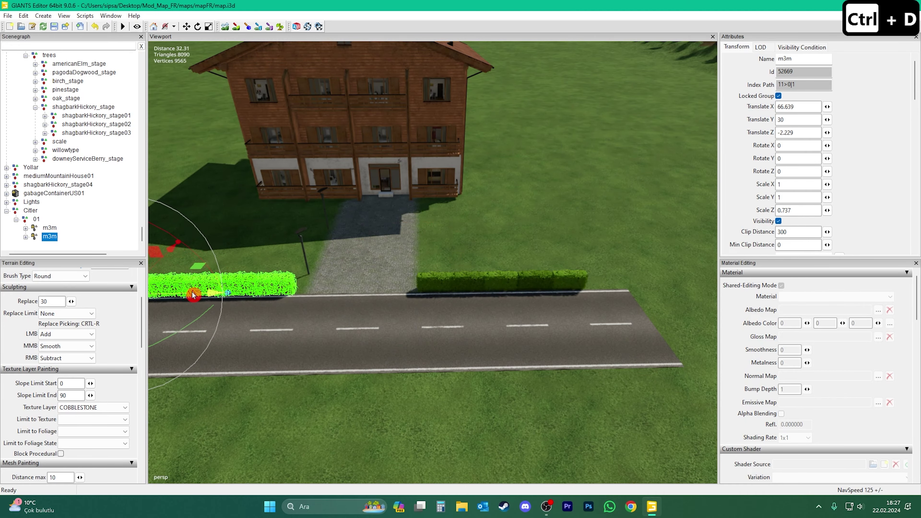
pyautogui.moveTo(497, 372); pyautogui.dragTo(356, 304, button='right')
pyautogui.scroll(3, 461, 354)
pyautogui.moveTo(275, 198); pyautogui.dragTo(278, 199)
# Step: Duplicate the original m3m hedge row and set the copy's Y rotation to 90
pyautogui.moveTo(278, 199); pyautogui.dragTo(414, 309, button='right')
pyautogui.scroll(-5, 452, 274)
pyautogui.click(50, 228)
pyautogui.scroll(4, 422, 318)
pyautogui.hotkey('ctrl', 'd')
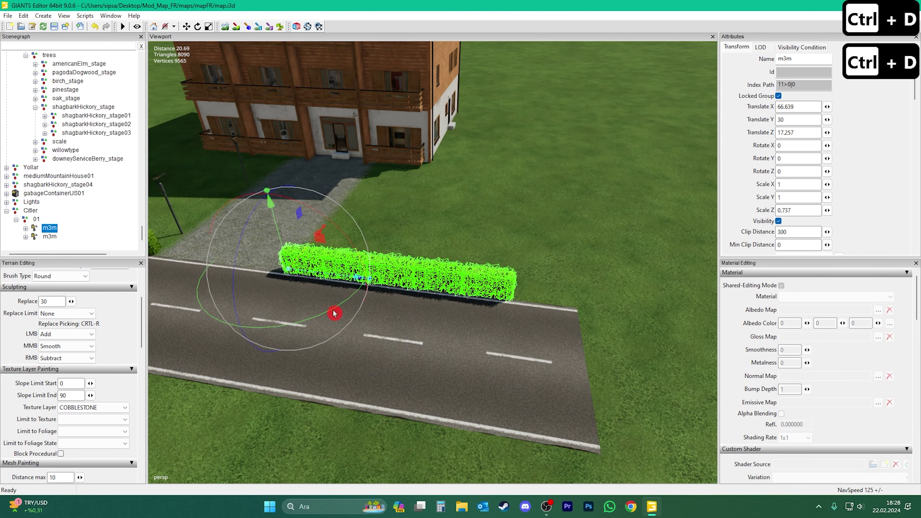
pyautogui.moveTo(351, 321); pyautogui.dragTo(711, 180)
pyautogui.write('90')
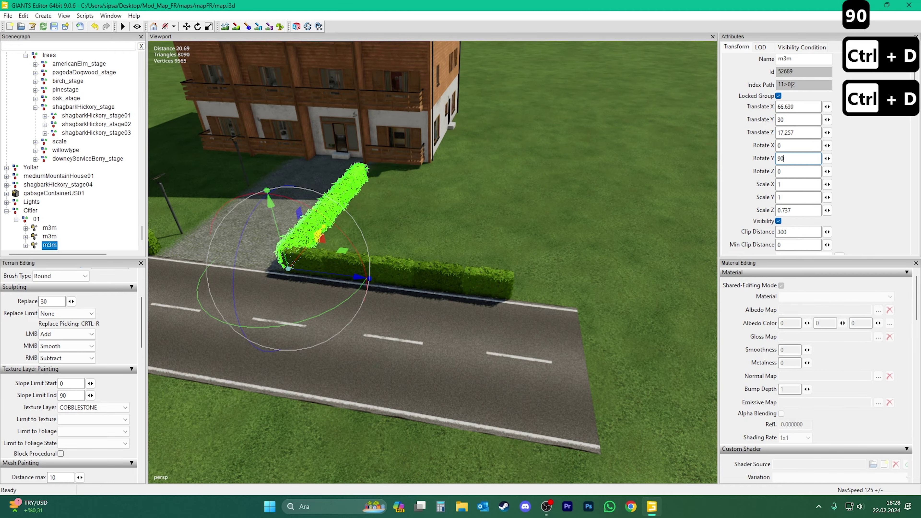
# Step: Move the rotated hedge to the outer end of the roadside row to form a corner, at about X 66.416 and Z 28.579
pyautogui.moveTo(320, 277); pyautogui.dragTo(551, 294)
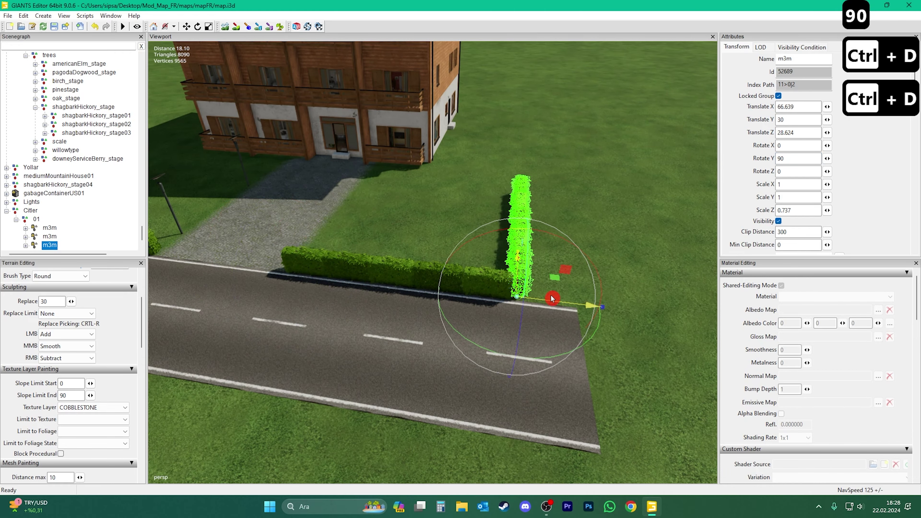
pyautogui.scroll(5, 530, 319)
pyautogui.moveTo(587, 303); pyautogui.dragTo(451, 331, button='right')
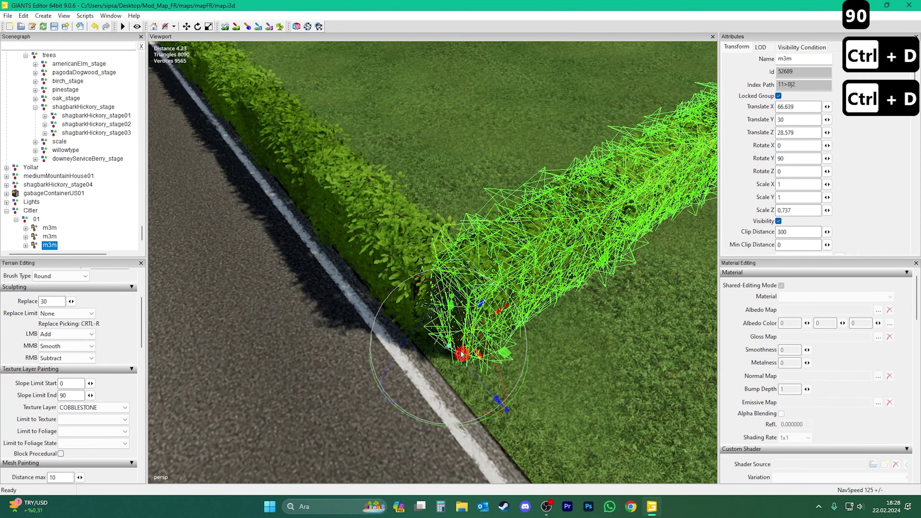
pyautogui.moveTo(463, 343); pyautogui.dragTo(442, 349)
# Step: Duplicate the side hedge and slide the copy away from the road to continue the row, at about X 77.389
pyautogui.scroll(-10, 435, 353)
pyautogui.moveTo(427, 360); pyautogui.dragTo(457, 358, button='right')
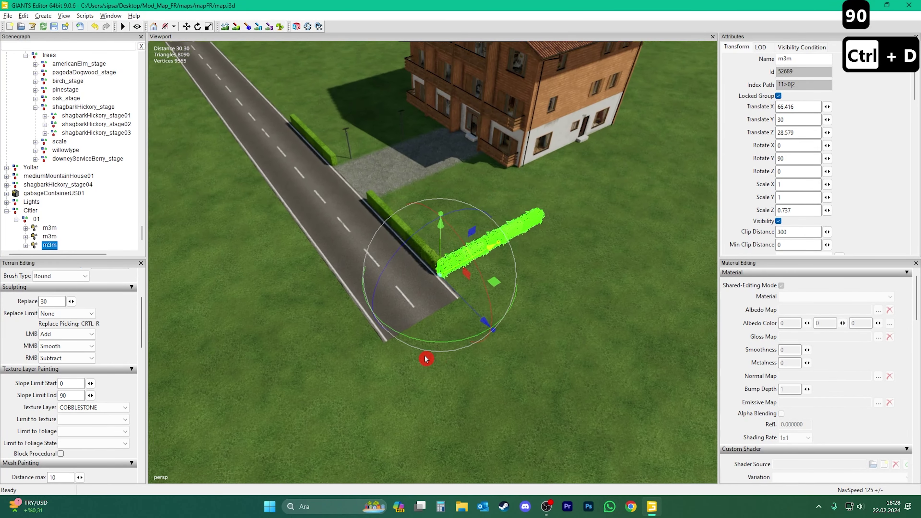
pyautogui.hotkey('ctrl', 'd')
pyautogui.moveTo(387, 308); pyautogui.dragTo(515, 278)
pyautogui.scroll(8, 507, 319)
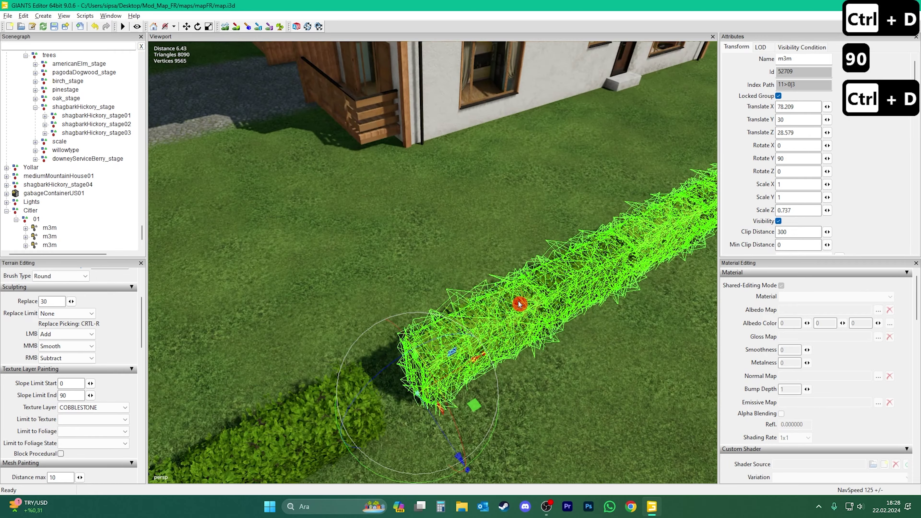
pyautogui.moveTo(520, 304); pyautogui.dragTo(490, 329, button='right')
pyautogui.moveTo(469, 329); pyautogui.dragTo(442, 339)
pyautogui.scroll(-6, 442, 339)
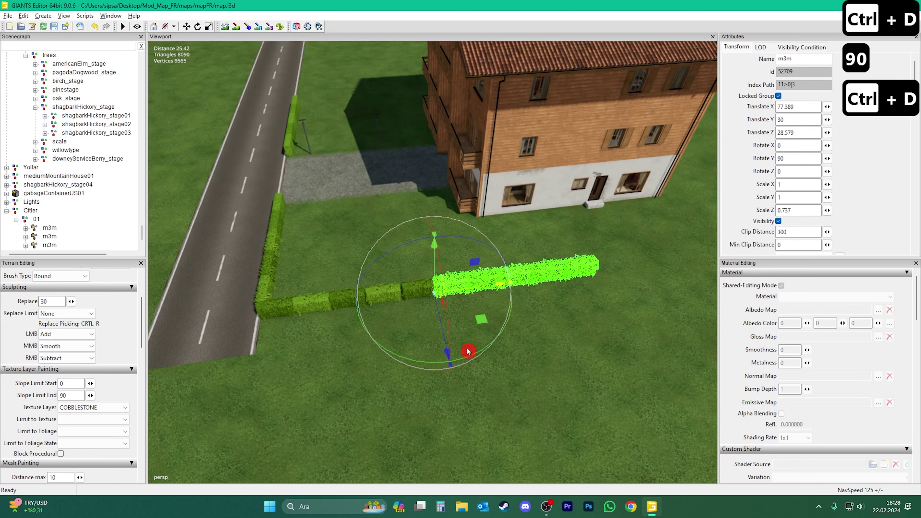
# Step: Examine the joint between the two side hedges and the hedge layout around the house front
pyautogui.click(335, 335)
pyautogui.moveTo(335, 336); pyautogui.dragTo(420, 358, button='right')
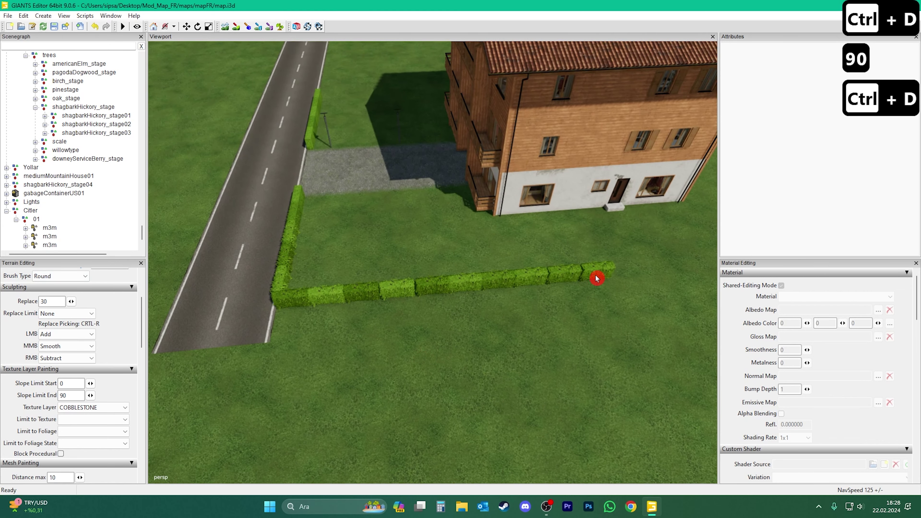
pyautogui.scroll(6, 458, 348)
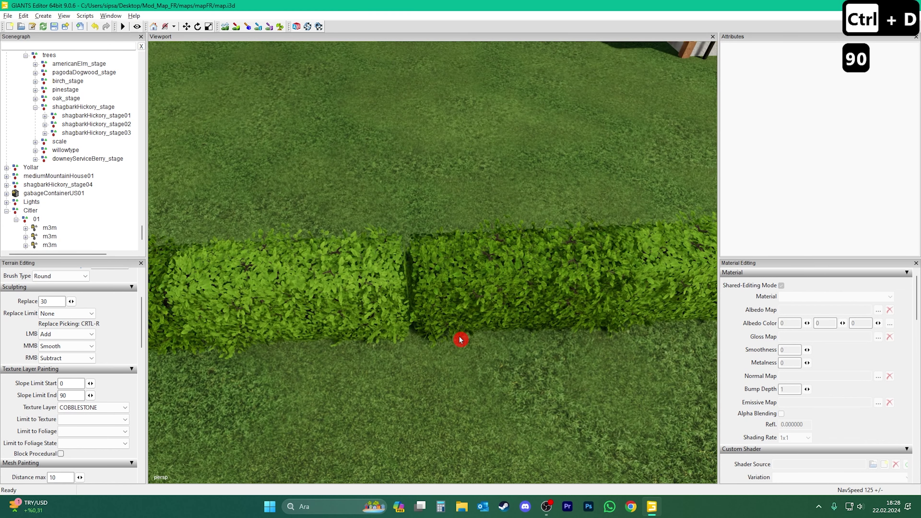
pyautogui.moveTo(405, 262); pyautogui.dragTo(399, 339, button='right')
pyautogui.moveTo(201, 253); pyautogui.dragTo(450, 314, button='right')
pyautogui.scroll(-8, 450, 315)
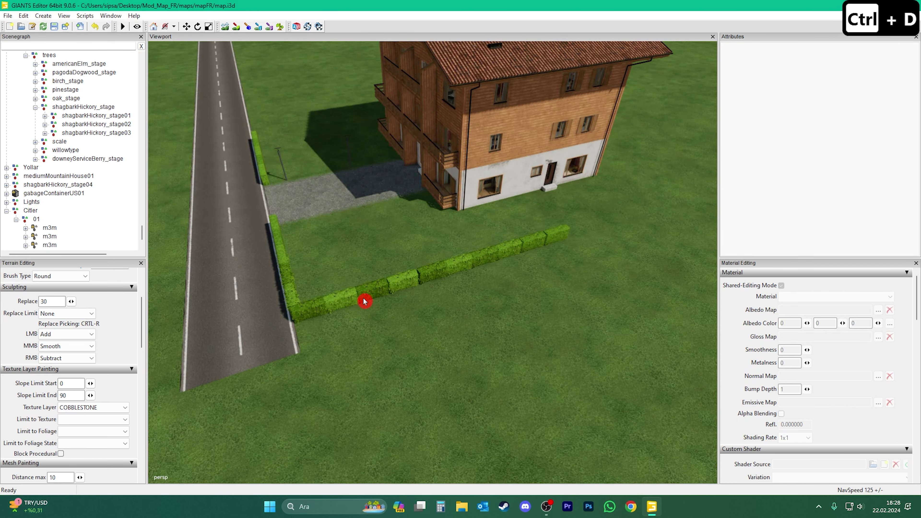
pyautogui.moveTo(462, 289); pyautogui.dragTo(506, 397, button='right')
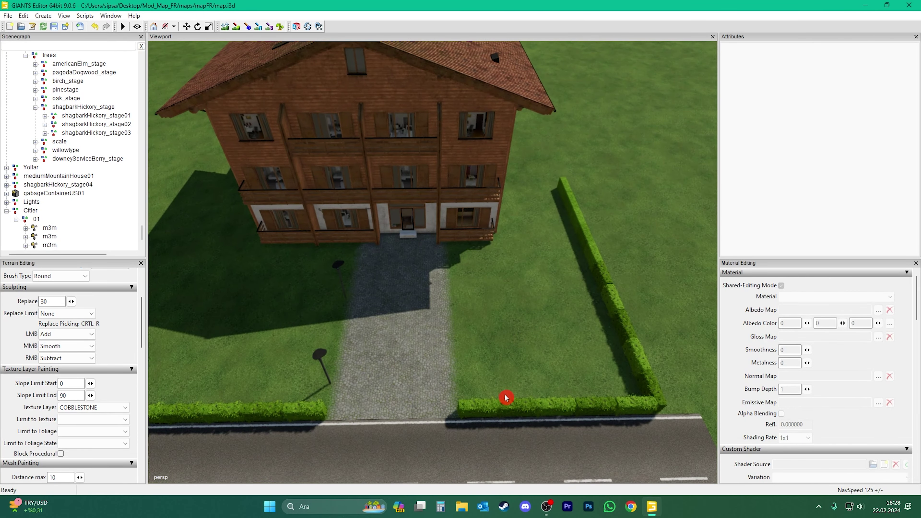
# Step: Place gabageContainerUS01 on the grass beside the driveway at about X 69.827, Z 18.367, and turn it around with Y rotation 0
pyautogui.click(6, 211)
pyautogui.click(38, 210)
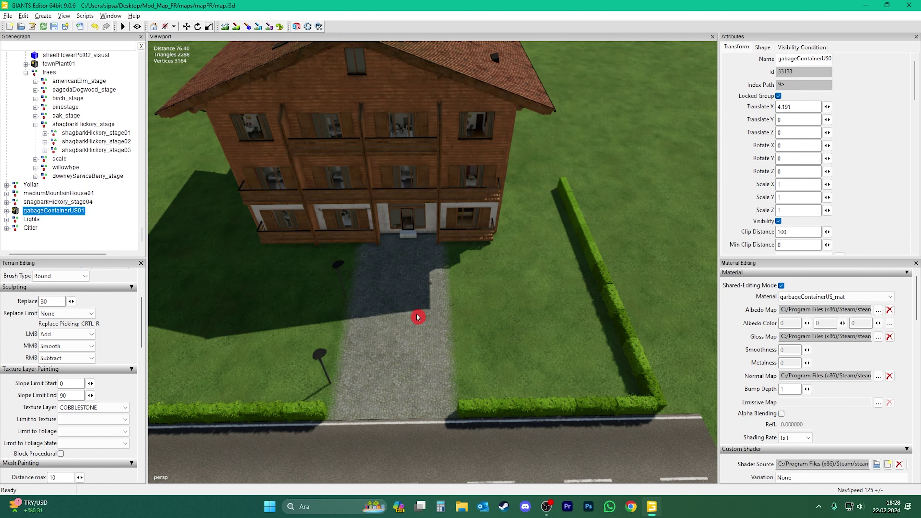
pyautogui.moveTo(417, 315); pyautogui.dragTo(520, 336, button='right')
pyautogui.hotkey('ctrl', 'b')
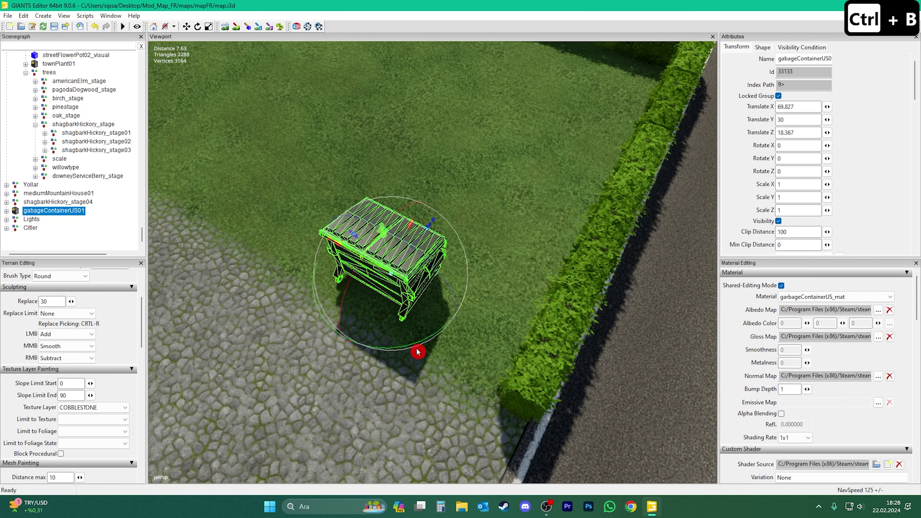
pyautogui.moveTo(415, 346); pyautogui.dragTo(380, 210)
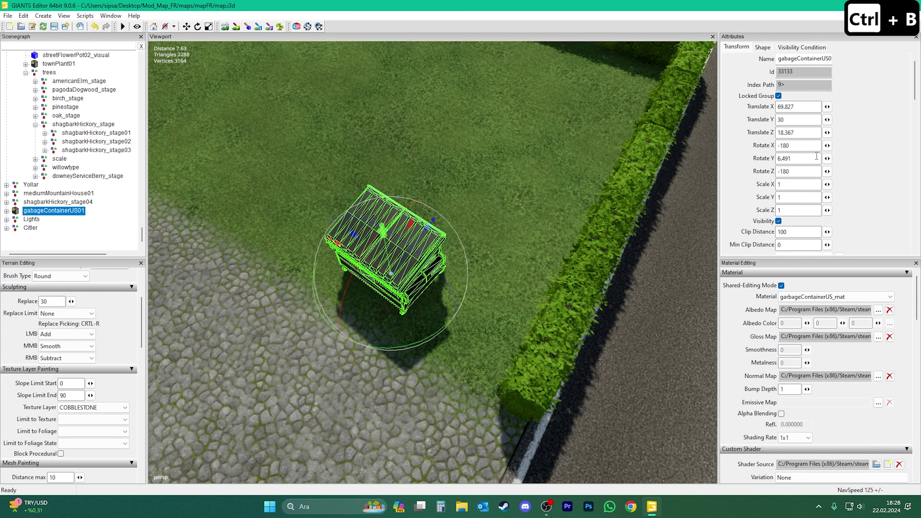
pyautogui.write('0')
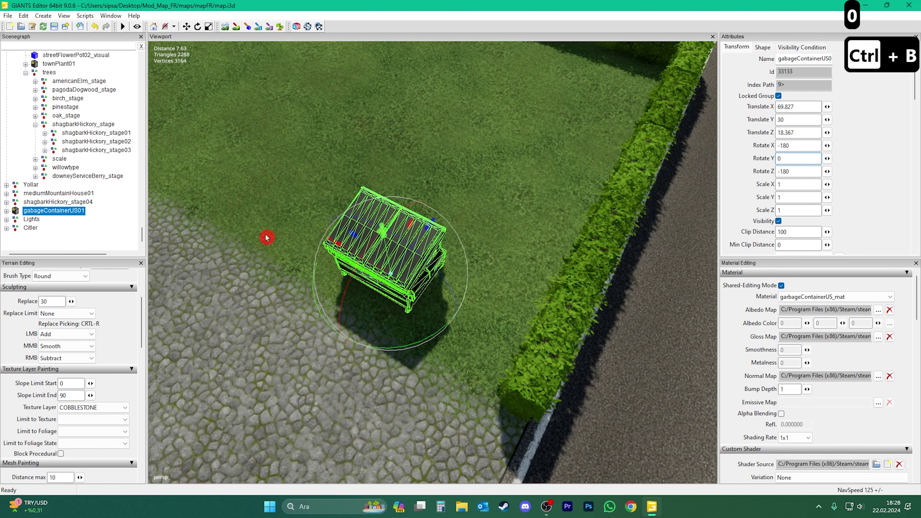
# Step: Swing open the garbage container's door01 lid by setting its X rotation to -120
pyautogui.click(6, 210)
pyautogui.scroll(-1, 8, 215)
pyautogui.click(375, 198)
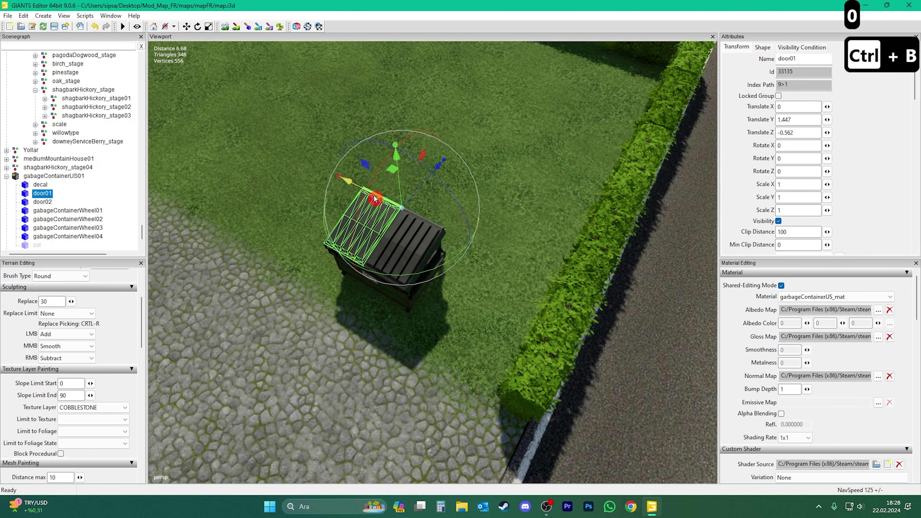
pyautogui.moveTo(376, 180); pyautogui.dragTo(496, 115)
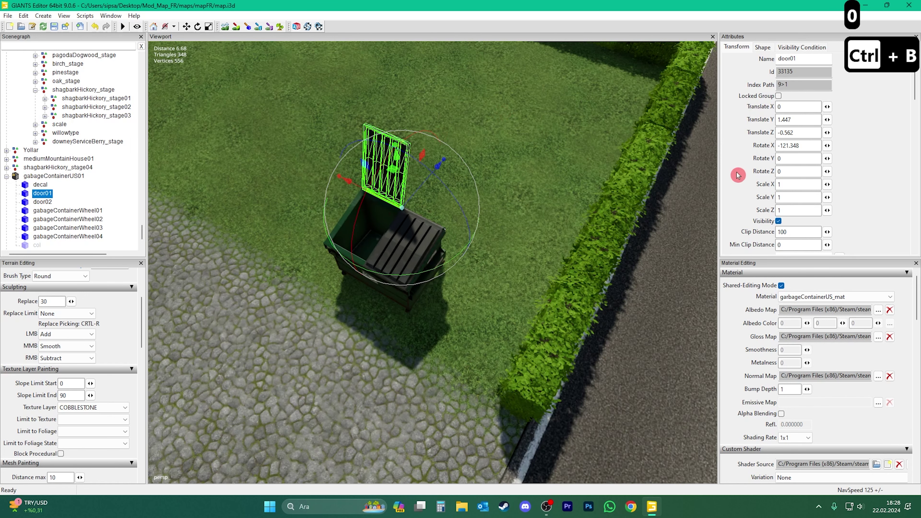
pyautogui.click(796, 144)
pyautogui.write('-120')
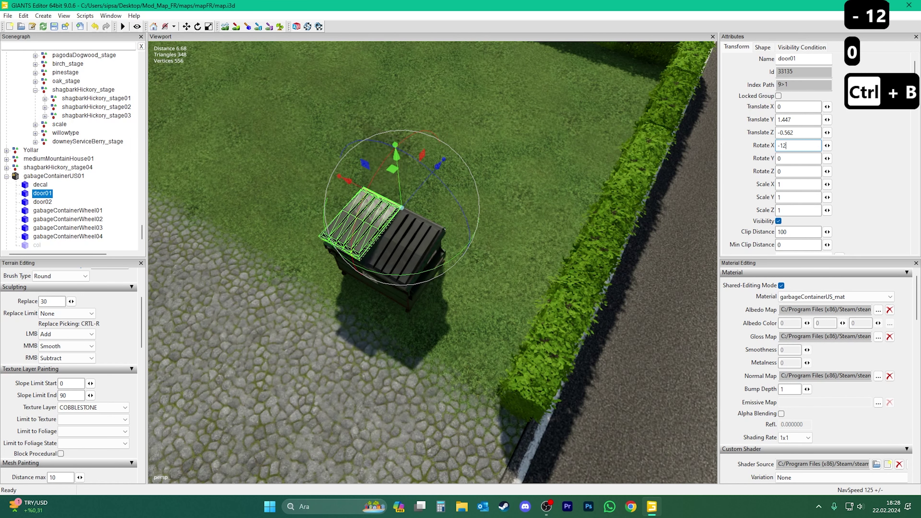
# Step: Swing open the container's door02 lid to match, with an X rotation of -120
pyautogui.click(22, 202)
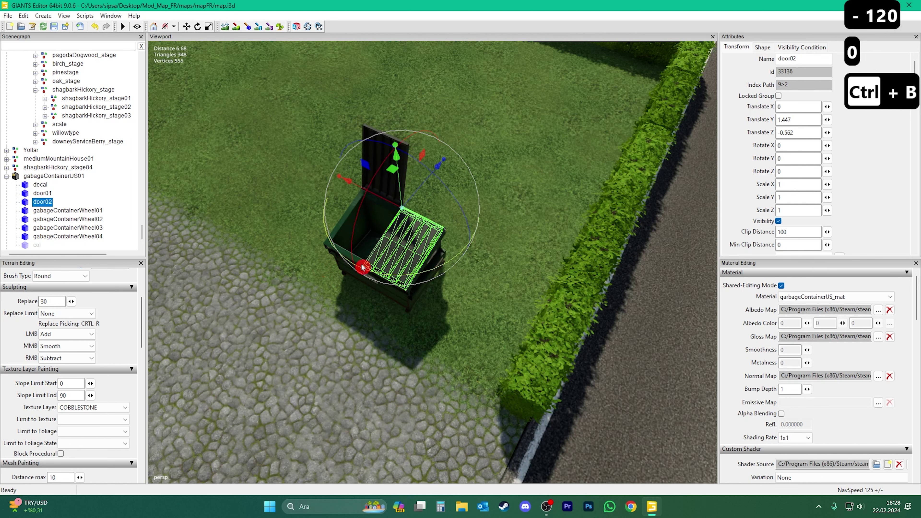
pyautogui.moveTo(354, 209); pyautogui.dragTo(619, 150)
pyautogui.doubleClick(798, 145)
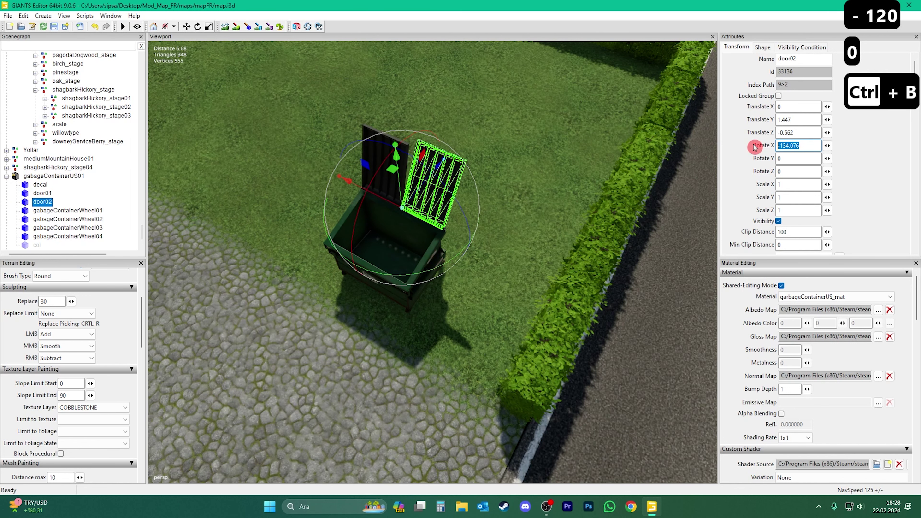
pyautogui.write('-120')
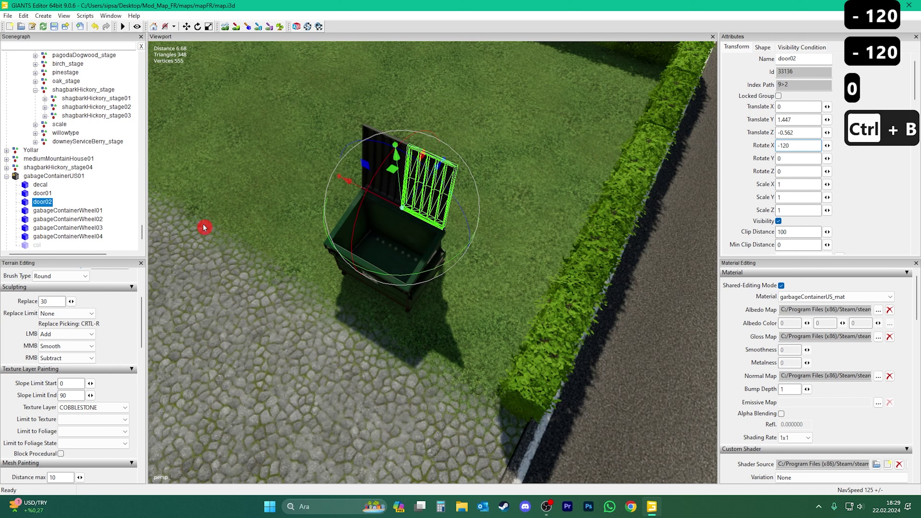
pyautogui.keyDown('ctrl'); pyautogui.click(109, 202); pyautogui.keyUp('ctrl')
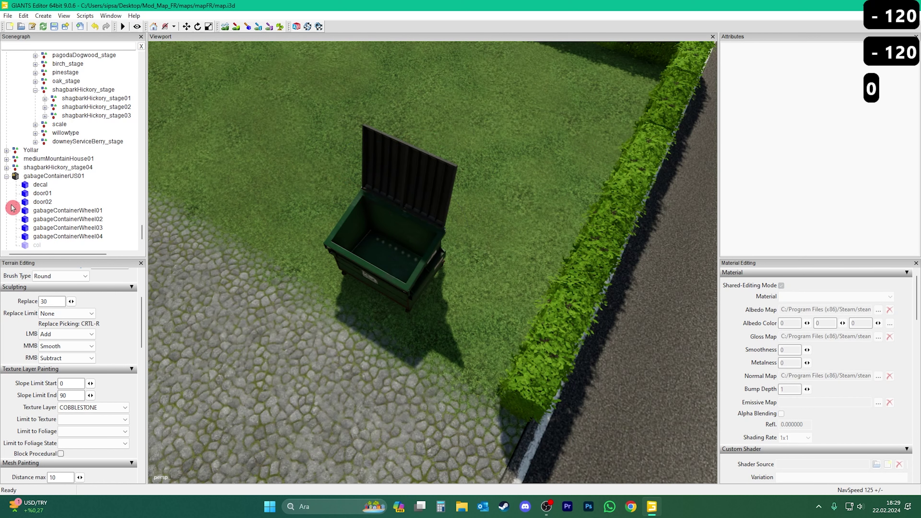
# Step: Create a transform group named Cop_kovasi and nest gabageContainerUS01 inside it
pyautogui.click(6, 177)
pyautogui.click(42, 16)
pyautogui.click(66, 23)
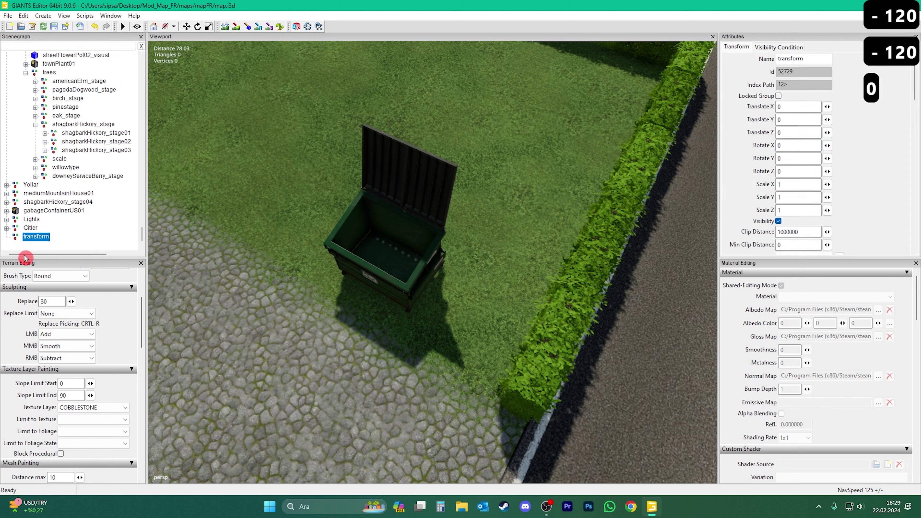
pyautogui.doubleClick(34, 237)
pyautogui.write('C')
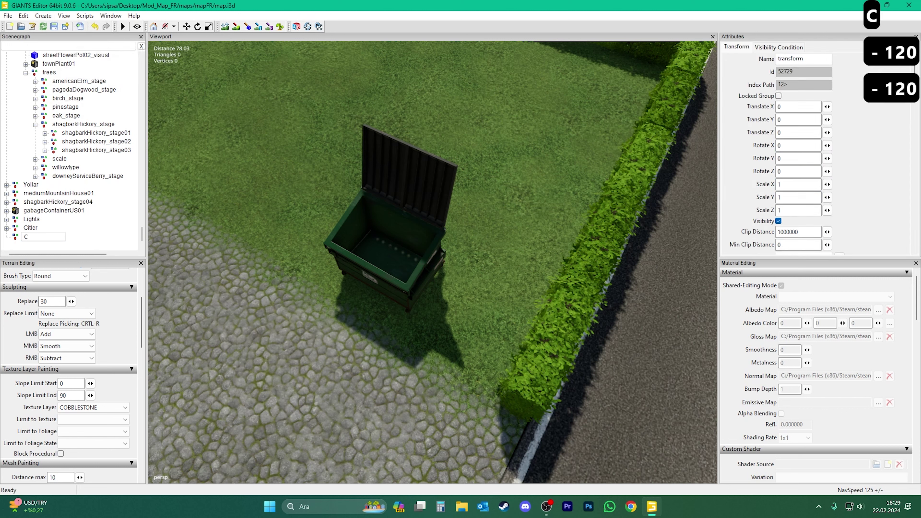
pyautogui.write('op_kovasi')
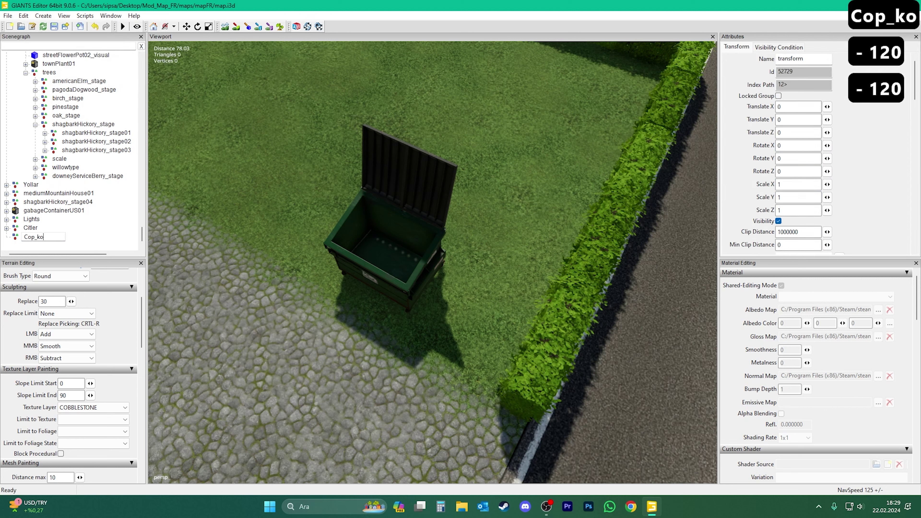
pyautogui.press('Return')
pyautogui.moveTo(37, 211); pyautogui.dragTo(36, 237)
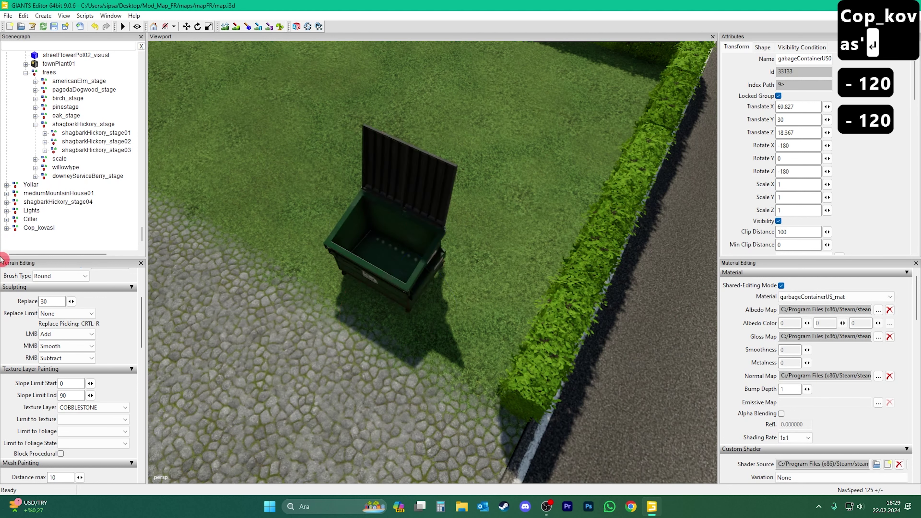
pyautogui.click(50, 243)
# Step: Place the shagbarkHickory_stage04 tree on the lawn behind the hedge across the driveway, at about X 73.029 and Z 3.178
pyautogui.click(73, 202)
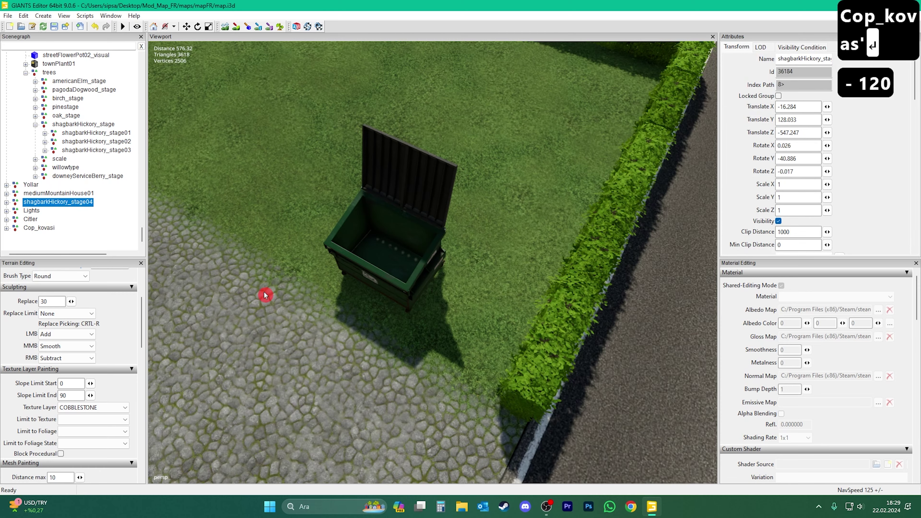
pyautogui.moveTo(310, 314); pyautogui.dragTo(429, 338, button='right')
pyautogui.hotkey('ctrl', 'b')
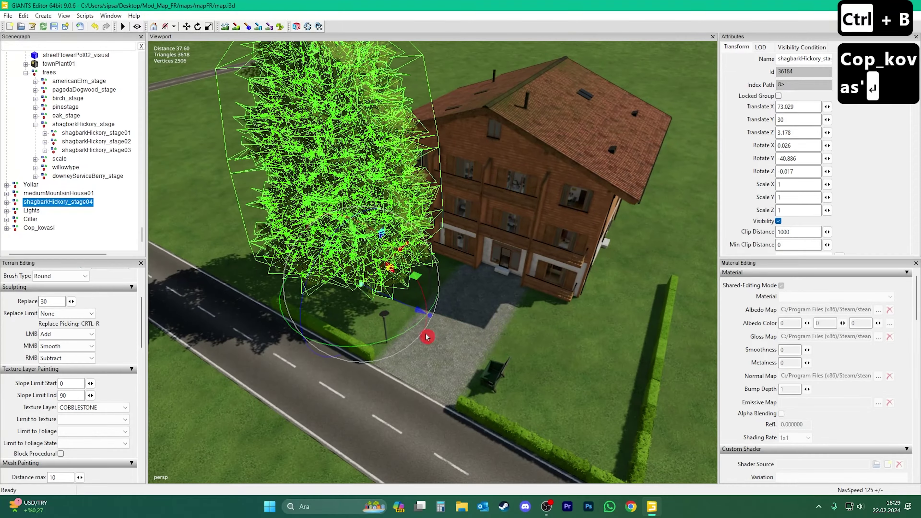
# Step: Shift the shagbarkHickory_stage04 tree along X to about 72.086 on the lawn beside the driveway
pyautogui.moveTo(372, 349); pyautogui.dragTo(315, 282)
pyautogui.moveTo(360, 322); pyautogui.dragTo(139, 233, button='right')
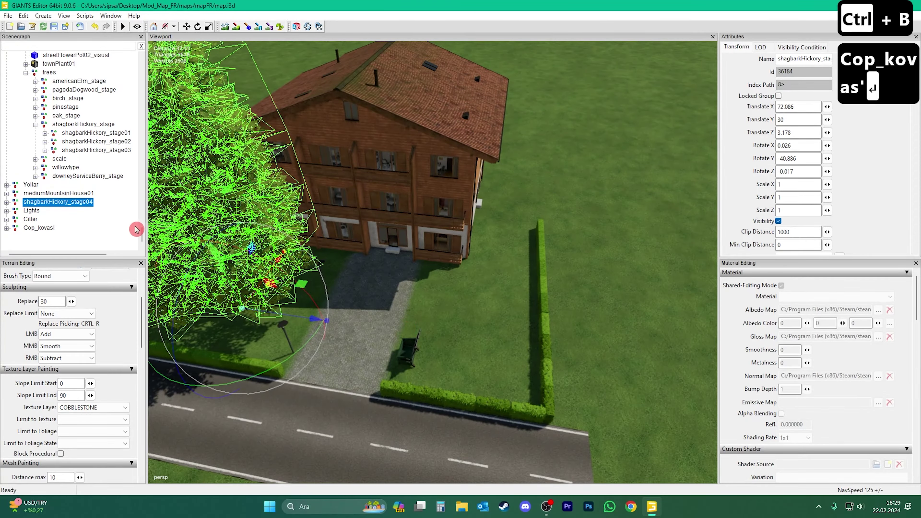
pyautogui.click(108, 229)
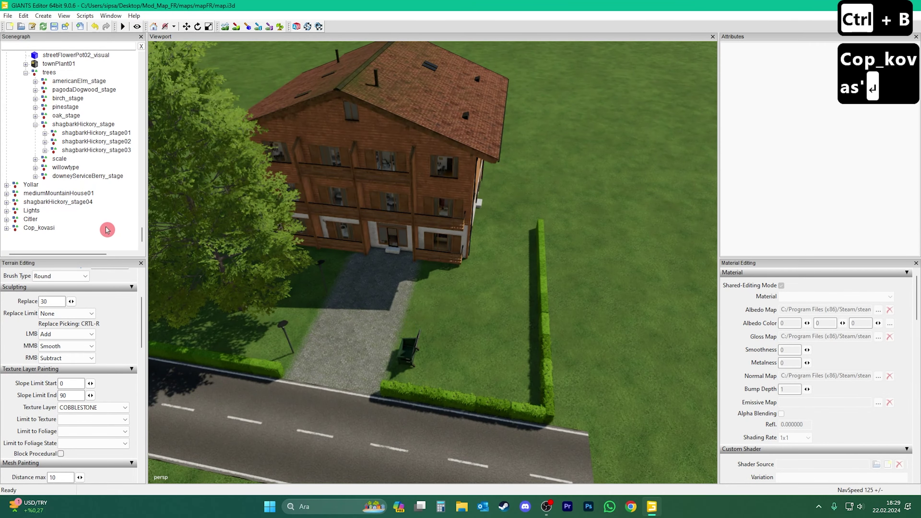
# Step: Check the child nodes of mediumMountainHouse01 and identify the house in the scene
pyautogui.click(7, 194)
pyautogui.click(16, 202)
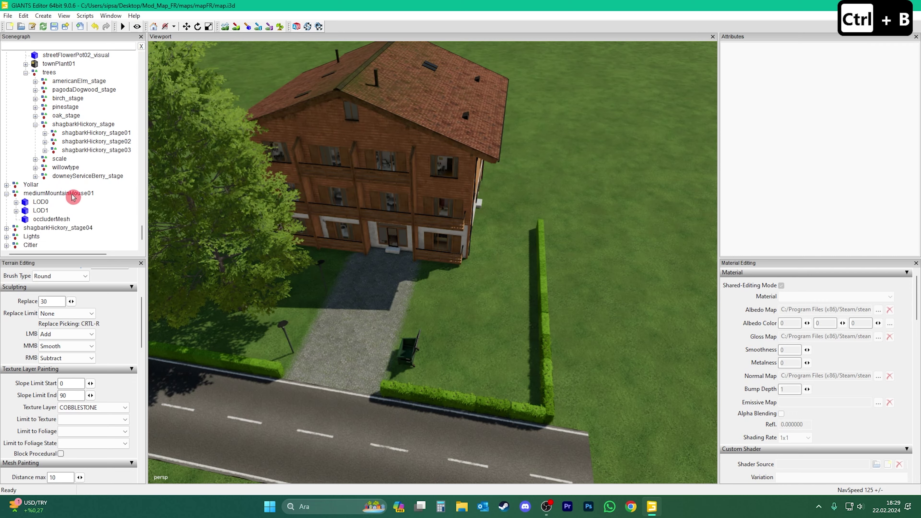
pyautogui.click(16, 193)
pyautogui.click(6, 194)
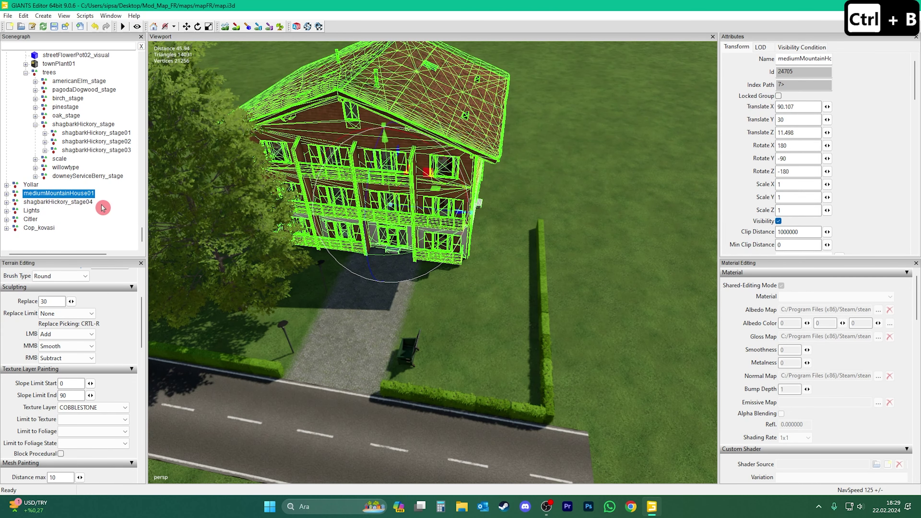
pyautogui.click(96, 238)
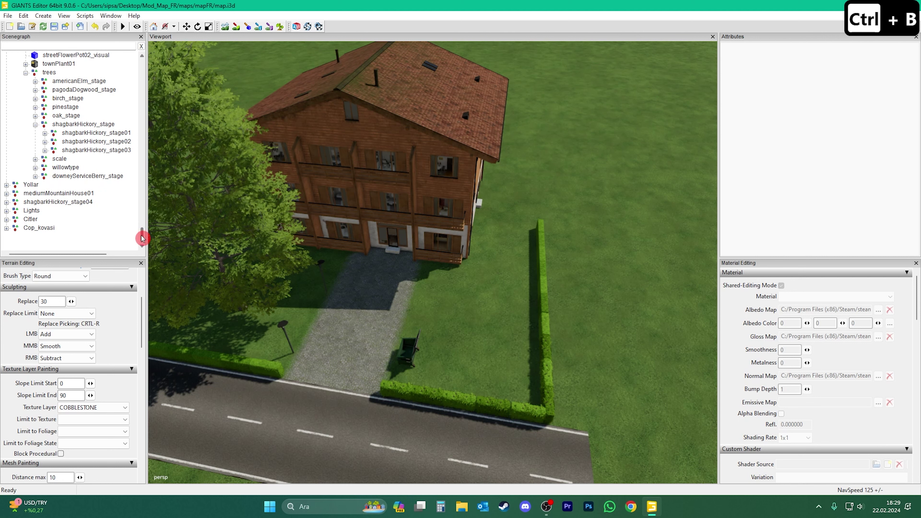
# Step: Collapse the kit-complet-construction-map branch so the scenegraph lists only the map's top-level nodes
pyautogui.moveTo(142, 238); pyautogui.dragTo(142, 65)
pyautogui.click(6, 100)
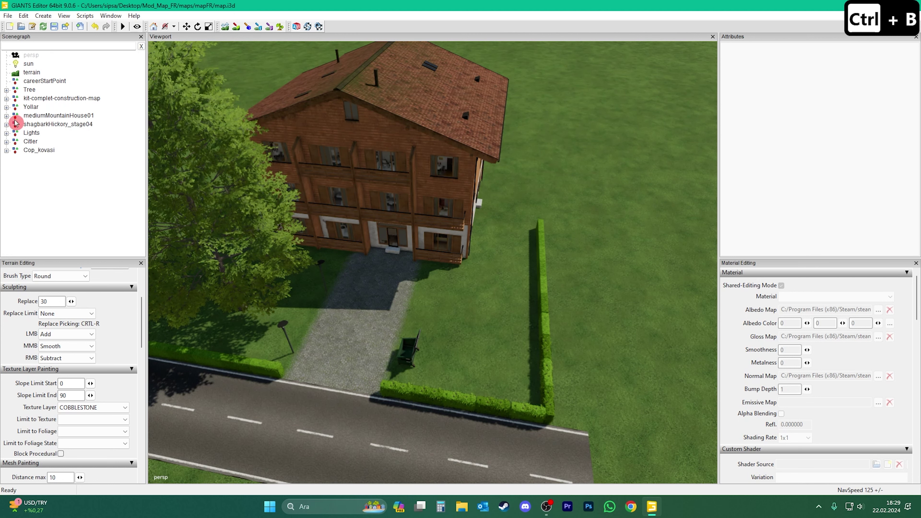
pyautogui.click(7, 99)
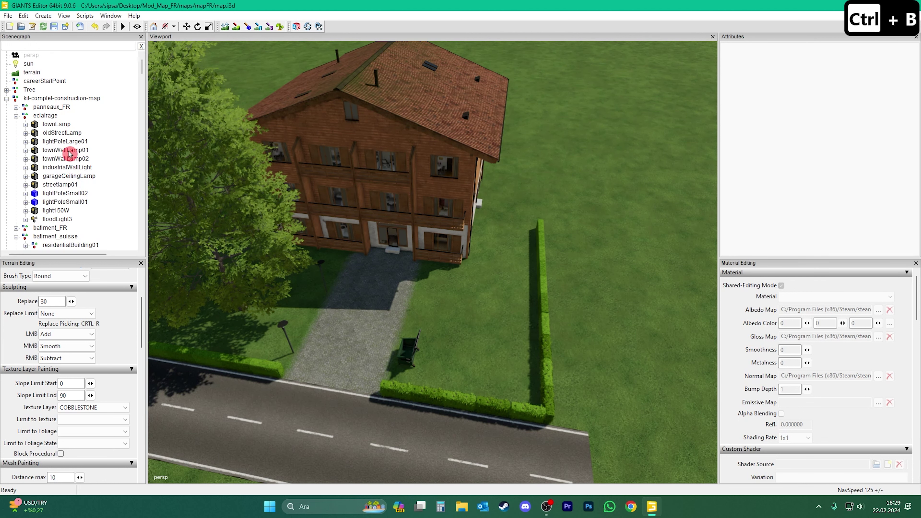
pyautogui.click(7, 99)
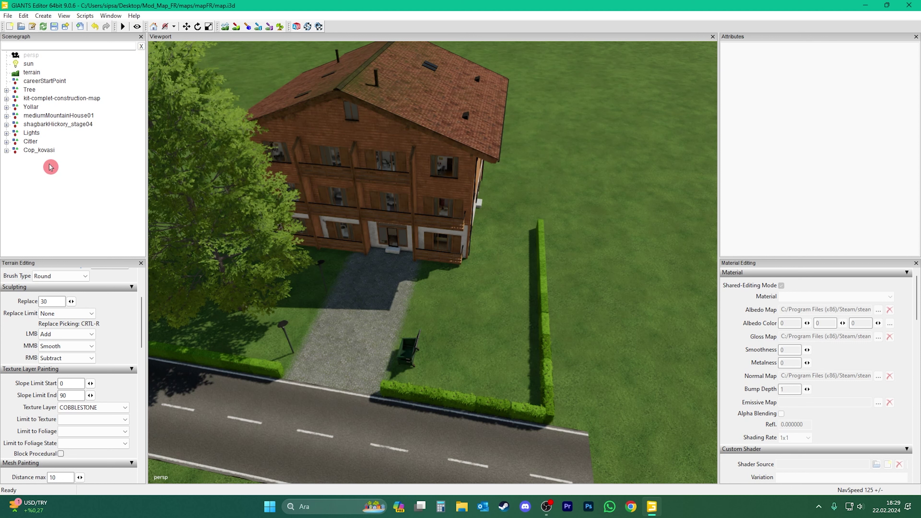
pyautogui.moveTo(335, 267); pyautogui.dragTo(513, 304, button='right')
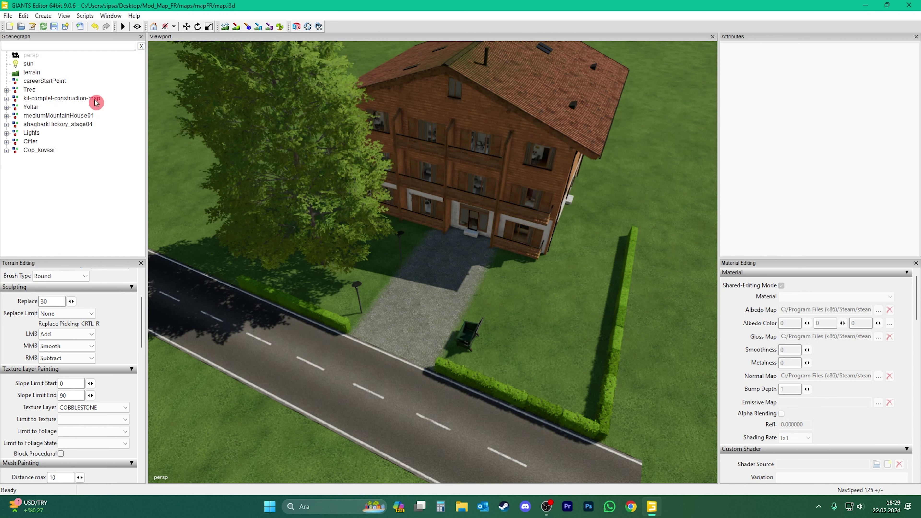
# Step: Create a new top-level transform group named Evler
pyautogui.click(44, 17)
pyautogui.click(78, 24)
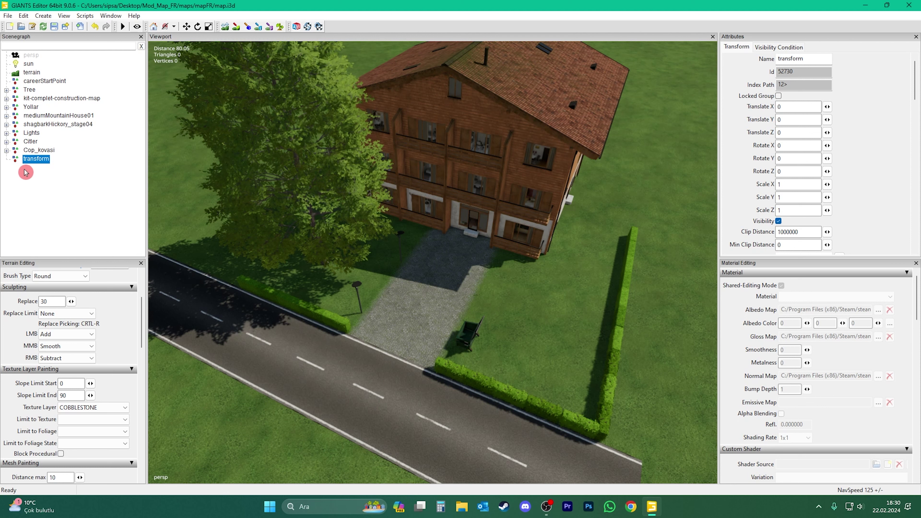
pyautogui.doubleClick(34, 161)
pyautogui.write('Evler')
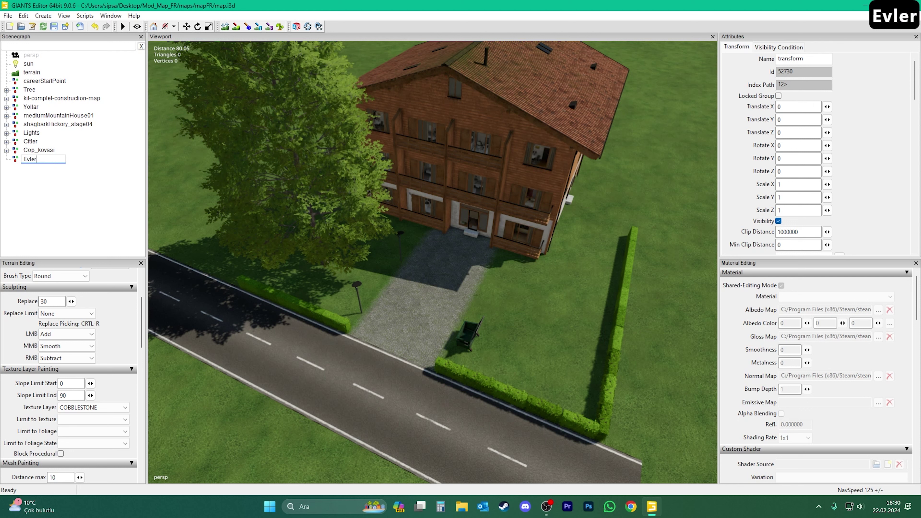
pyautogui.press('Return')
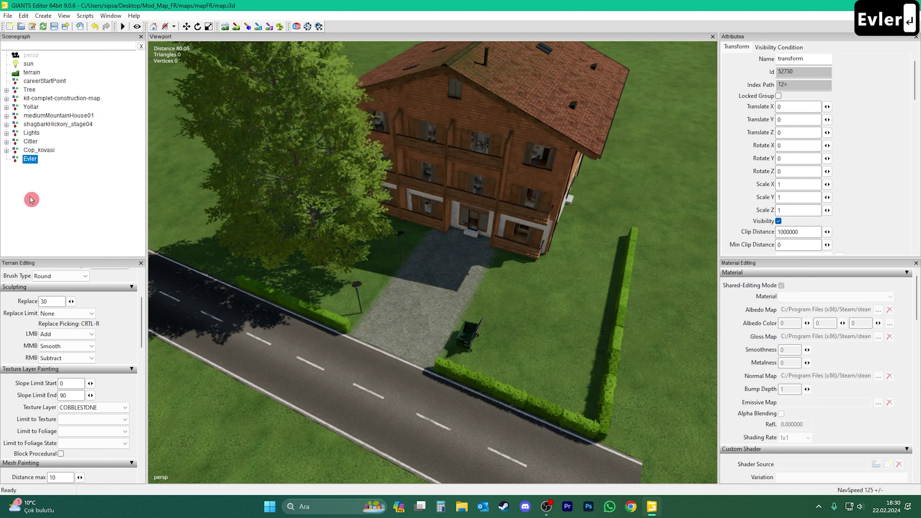
# Step: Create a transform group named 01 and nest mediumMountainHouse01 inside it
pyautogui.click(43, 15)
pyautogui.click(60, 25)
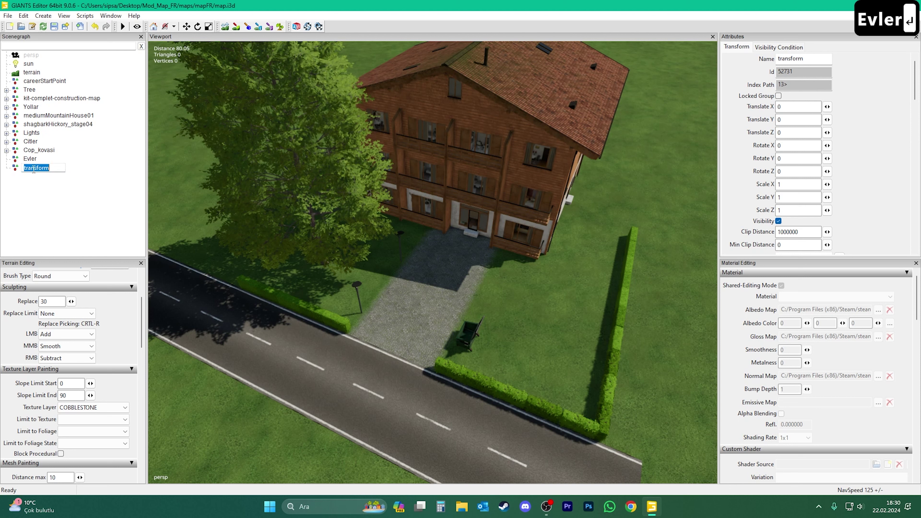
pyautogui.write('01')
pyautogui.press('Return')
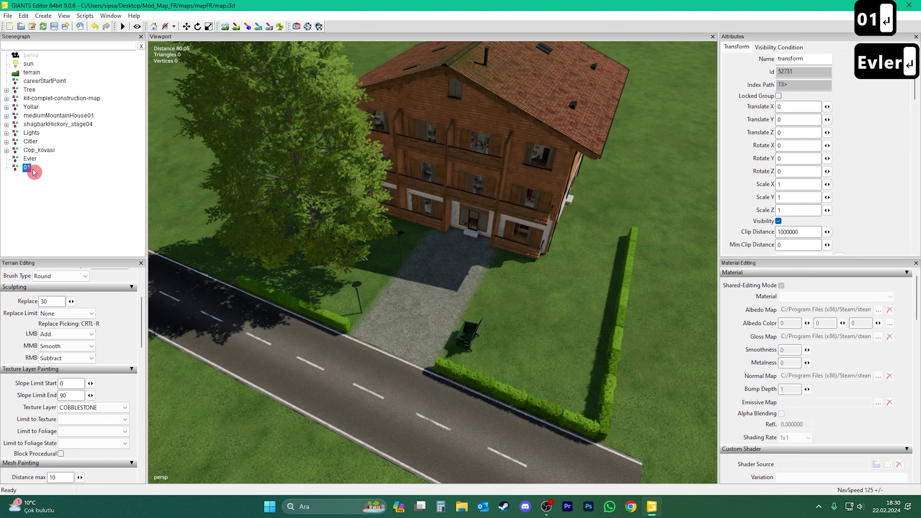
pyautogui.click(65, 116)
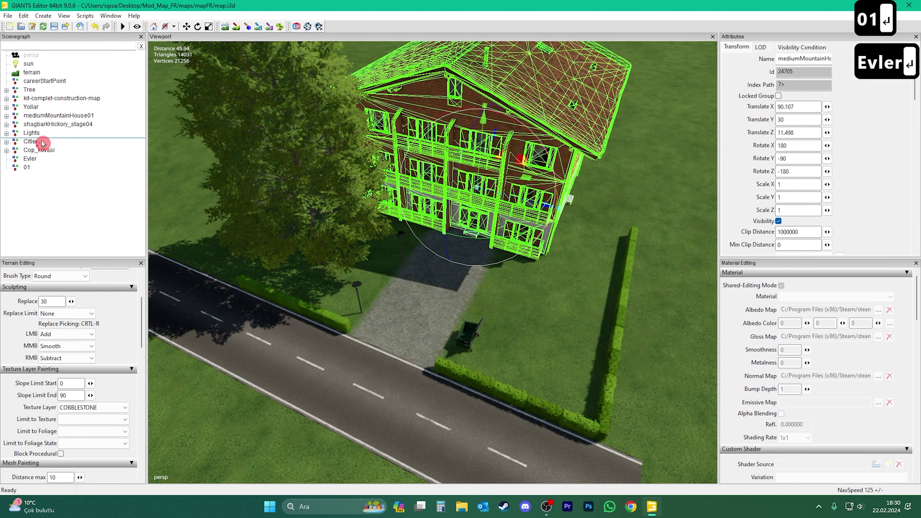
pyautogui.moveTo(25, 170); pyautogui.dragTo(25, 169)
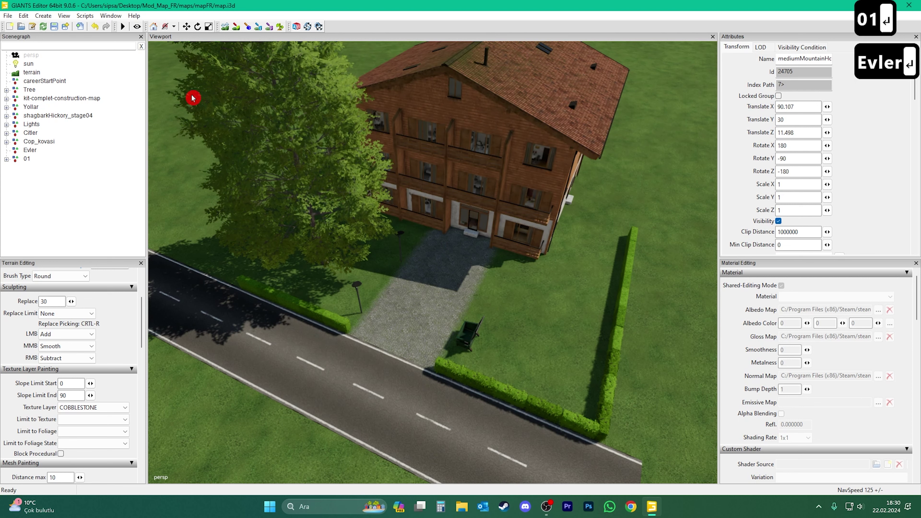
# Step: Create a top-level transform group named Nesneler for the plot's decoration objects
pyautogui.click(43, 16)
pyautogui.click(55, 26)
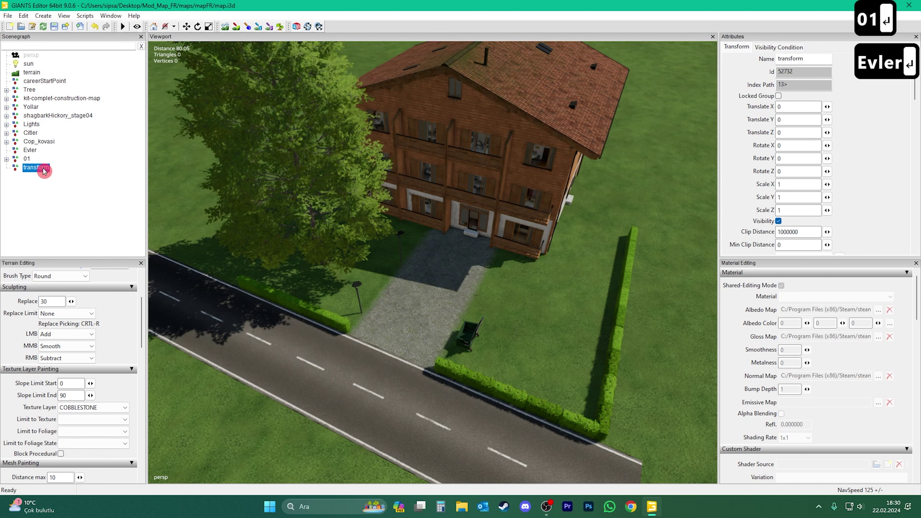
pyautogui.doubleClick(40, 168)
pyautogui.write('Ne')
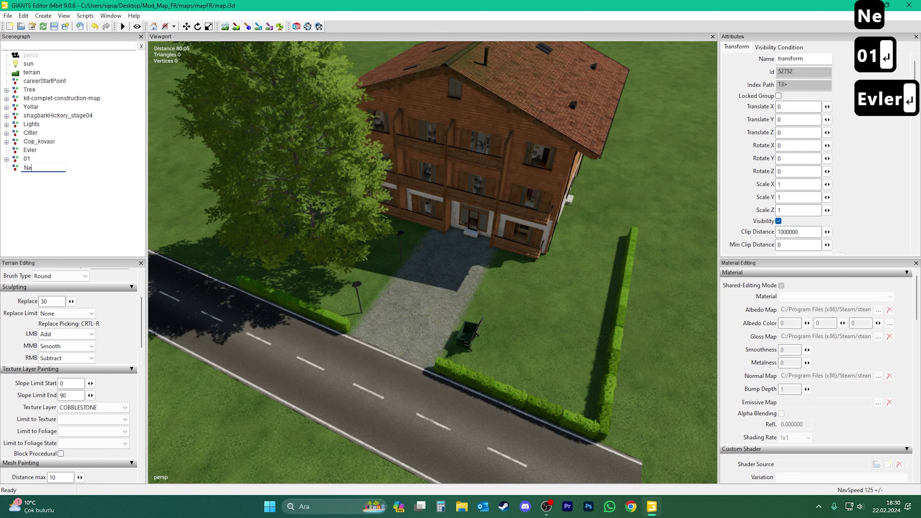
pyautogui.write('sneler')
pyautogui.press('Return')
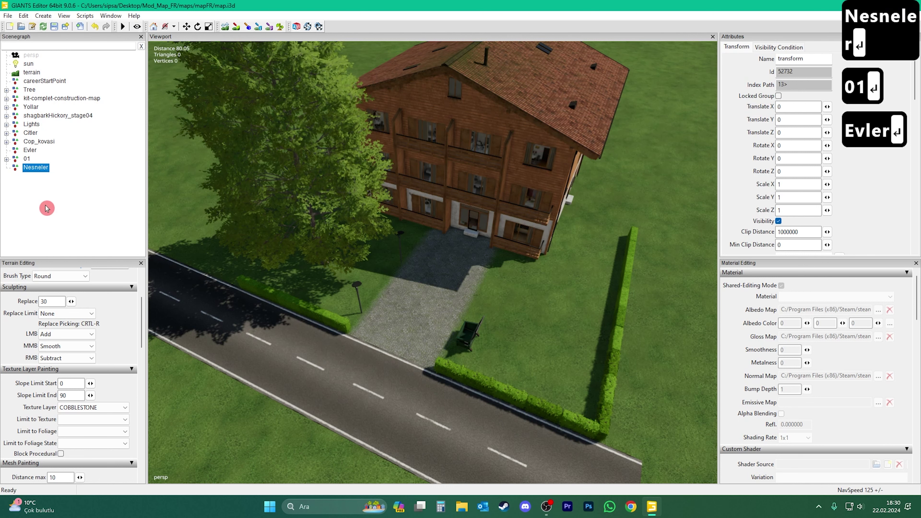
# Step: Nest the Lights, Citler and Cop_kovasi groups together inside Nesneler
pyautogui.click(36, 141)
pyautogui.click(31, 133)
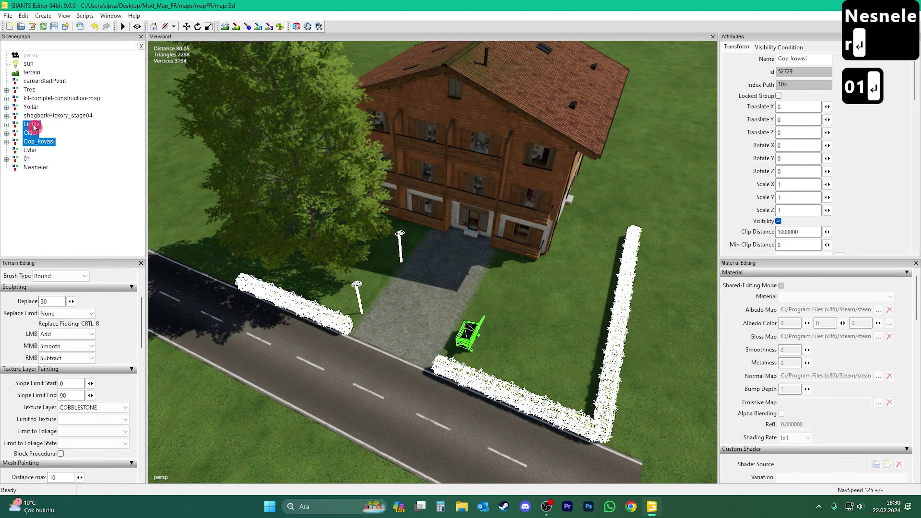
pyautogui.click(36, 167)
pyautogui.moveTo(36, 169); pyautogui.dragTo(36, 169)
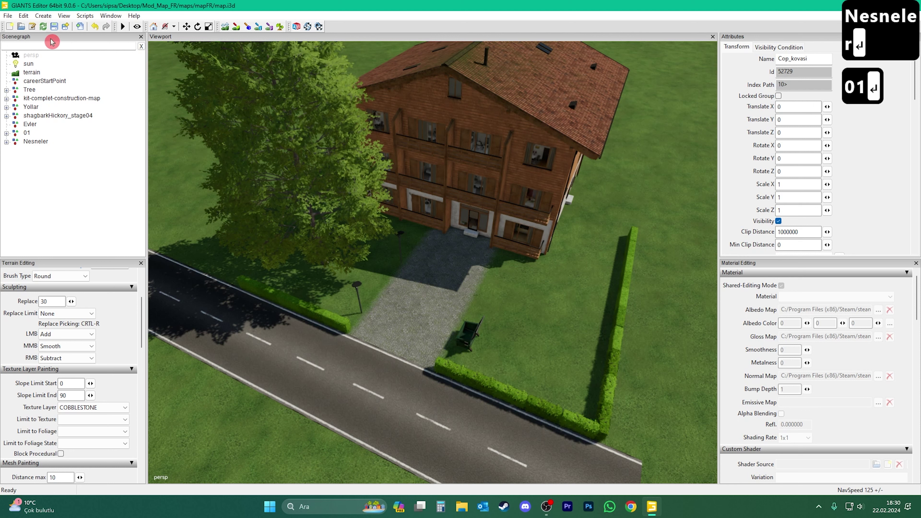
# Step: Nest shagbarkHickory_stage04 in a new transform group named Agac and move that group into Nesneler
pyautogui.click(43, 15)
pyautogui.click(59, 29)
pyautogui.click(40, 164)
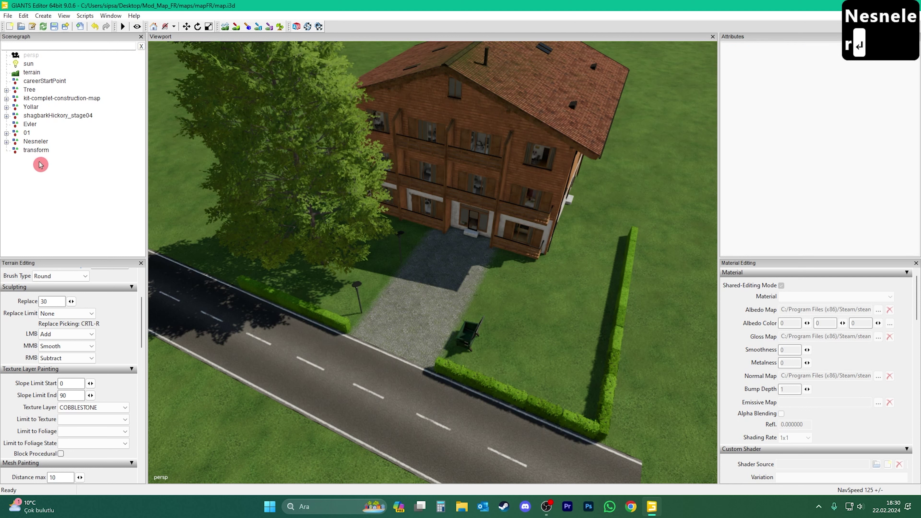
pyautogui.doubleClick(38, 151)
pyautogui.write('Aga')
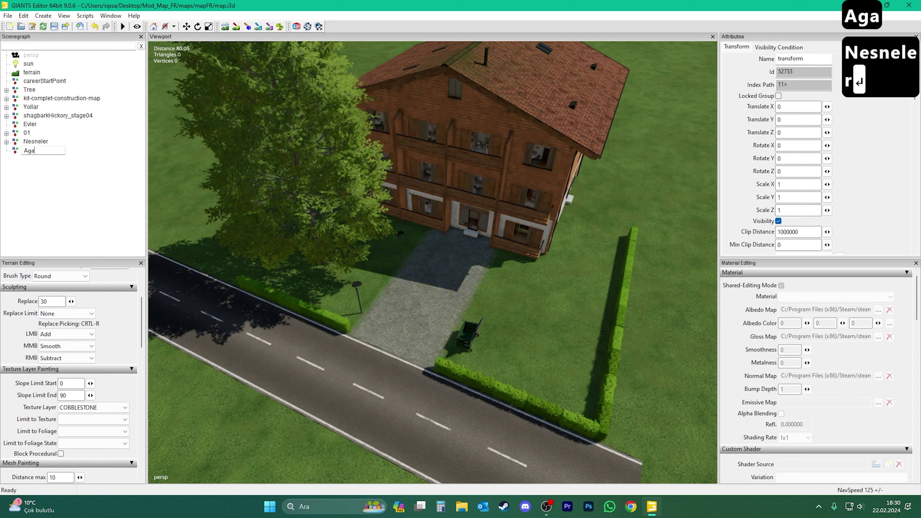
pyautogui.write('c')
pyautogui.press('Return')
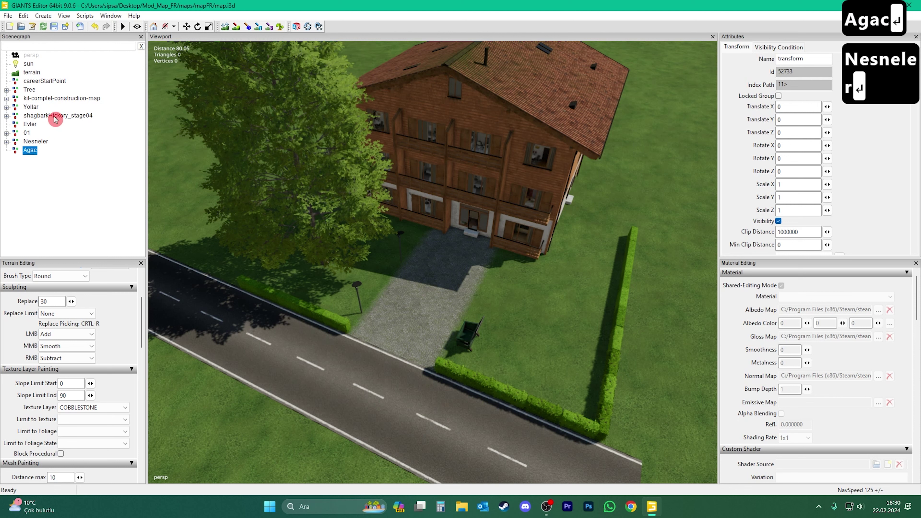
pyautogui.moveTo(61, 116); pyautogui.dragTo(33, 152)
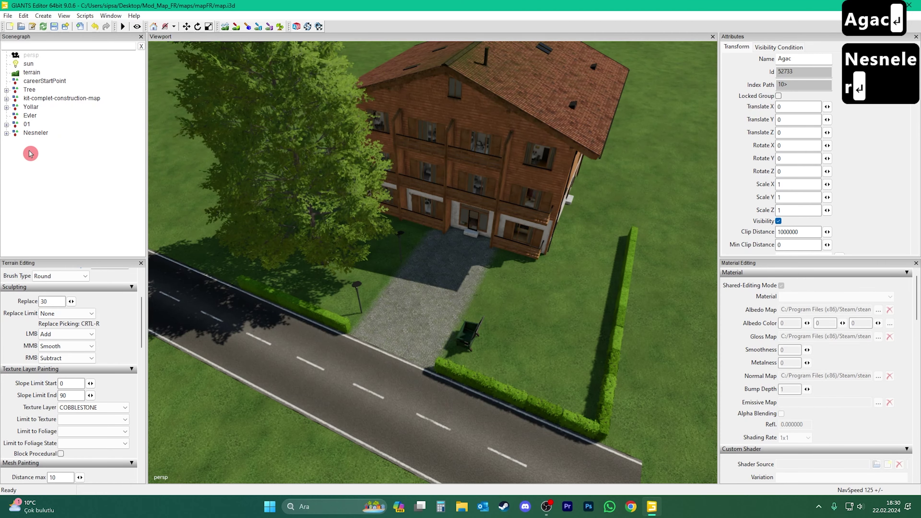
# Step: Nest the Nesneler group inside group 01 alongside the mountain house
pyautogui.click(38, 134)
pyautogui.click(27, 123)
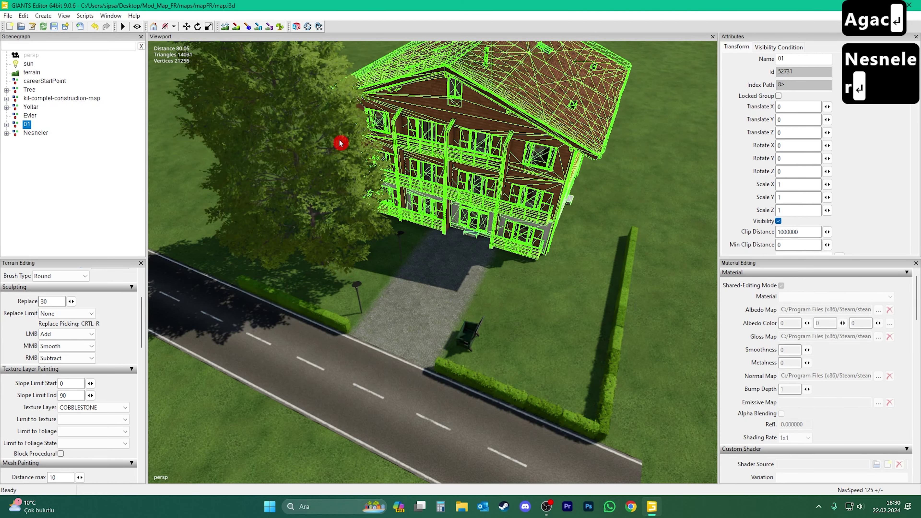
pyautogui.click(35, 133)
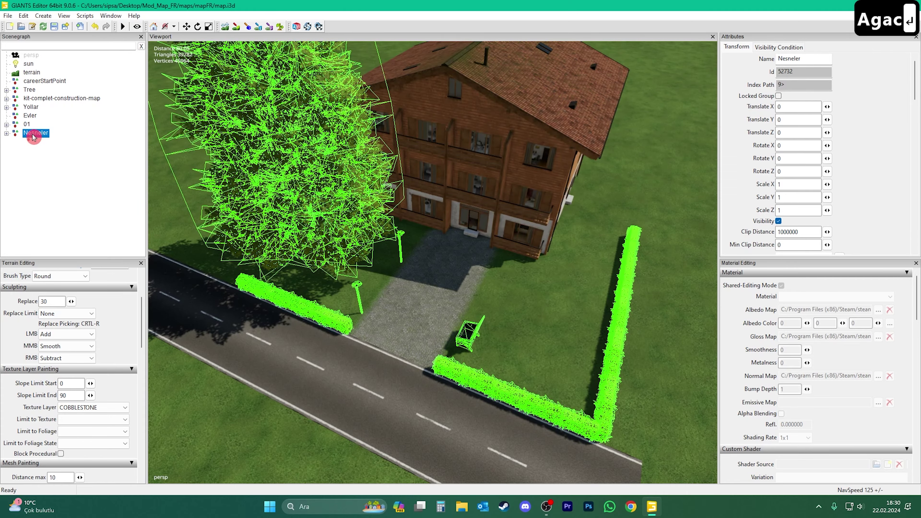
pyautogui.moveTo(27, 127); pyautogui.dragTo(27, 125)
pyautogui.click(28, 125)
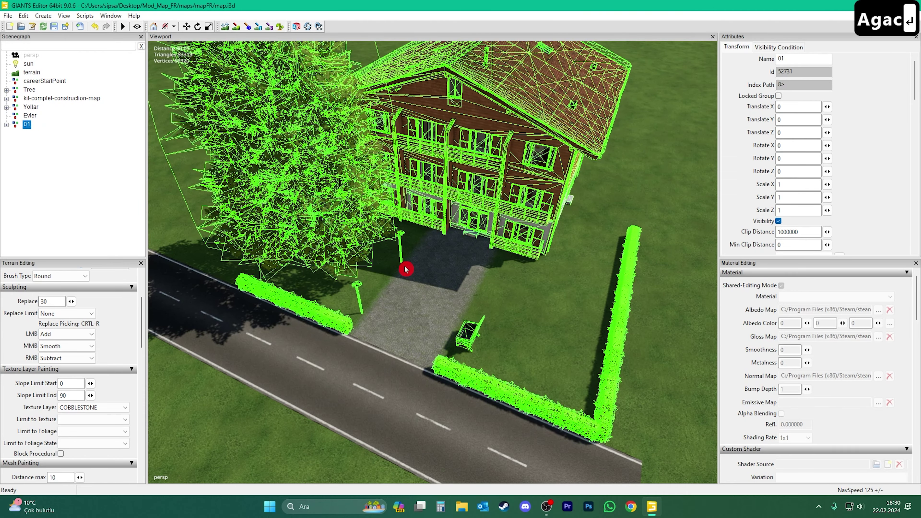
# Step: Review the complete 01 group against the surrounding roads, and select mediumMountainHouse01 on the plot
pyautogui.scroll(-5, 407, 264)
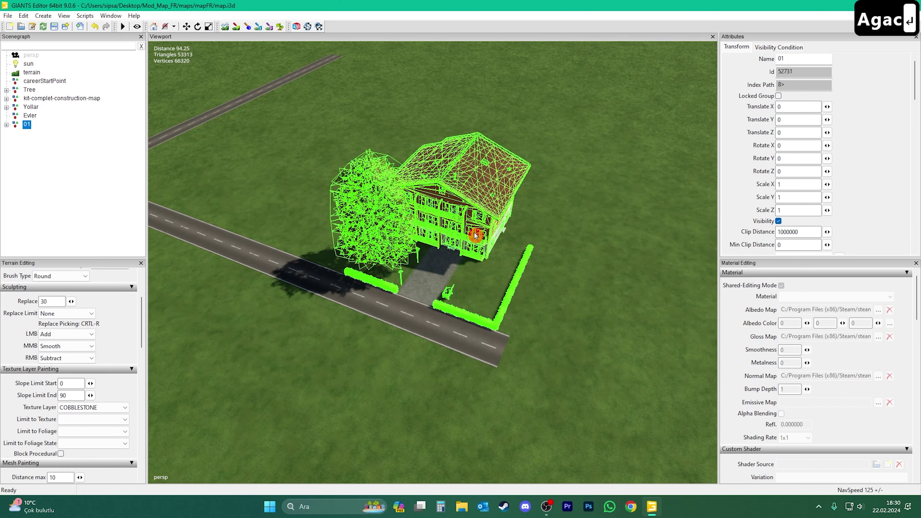
pyautogui.moveTo(476, 235); pyautogui.dragTo(458, 302, button='right')
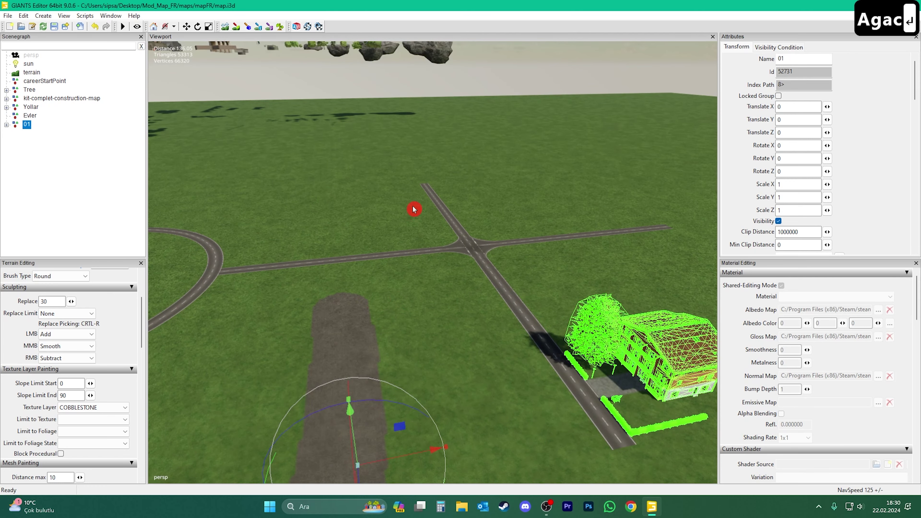
pyautogui.moveTo(203, 196); pyautogui.dragTo(465, 308, button='right')
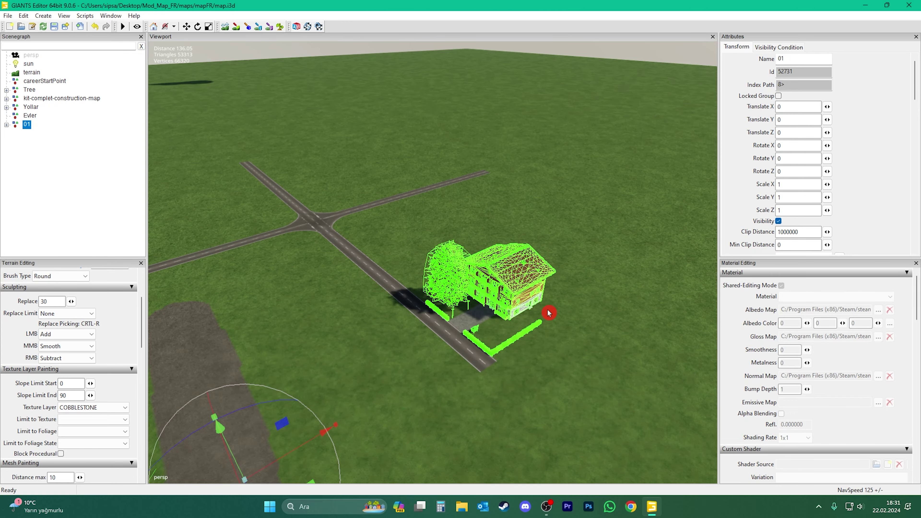
pyautogui.scroll(3, 485, 373)
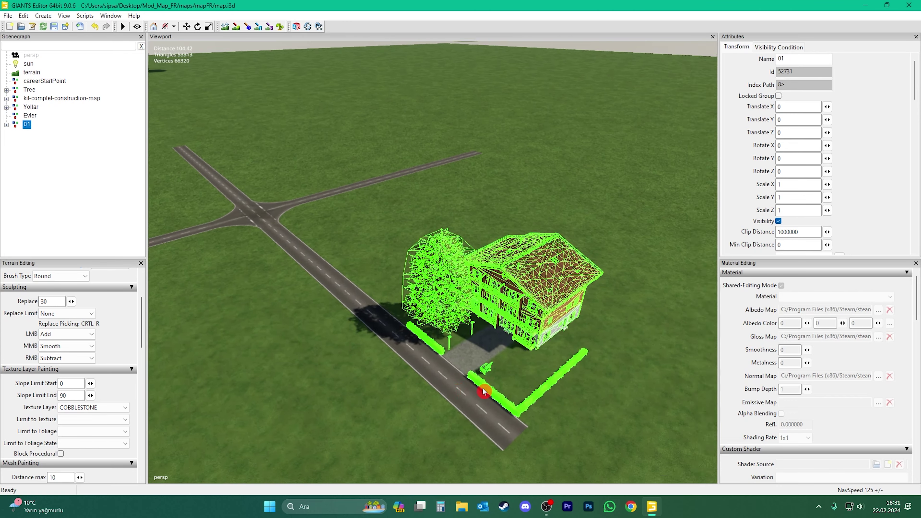
pyautogui.scroll(5, 493, 399)
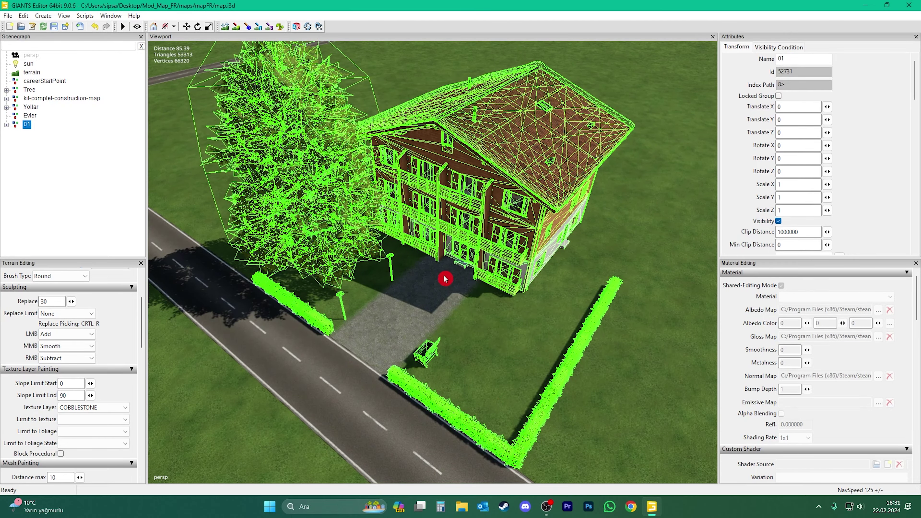
pyautogui.click(75, 176)
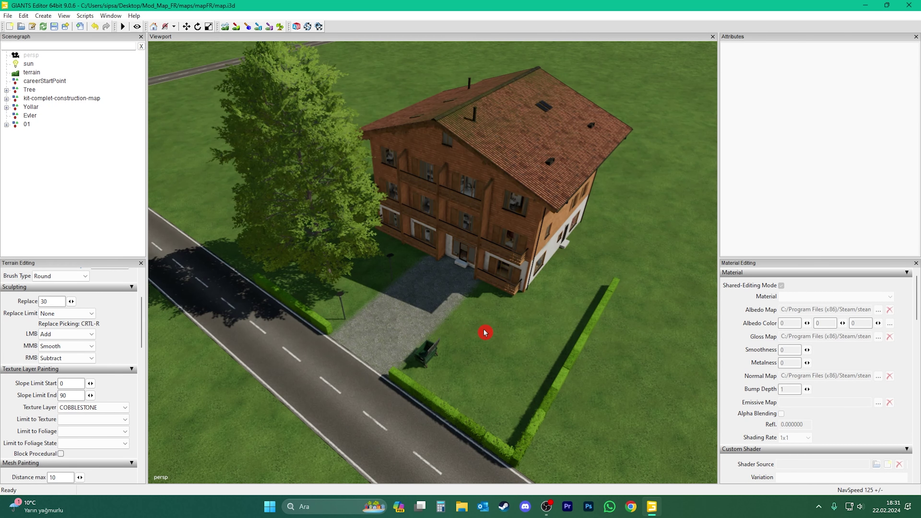
pyautogui.click(413, 153)
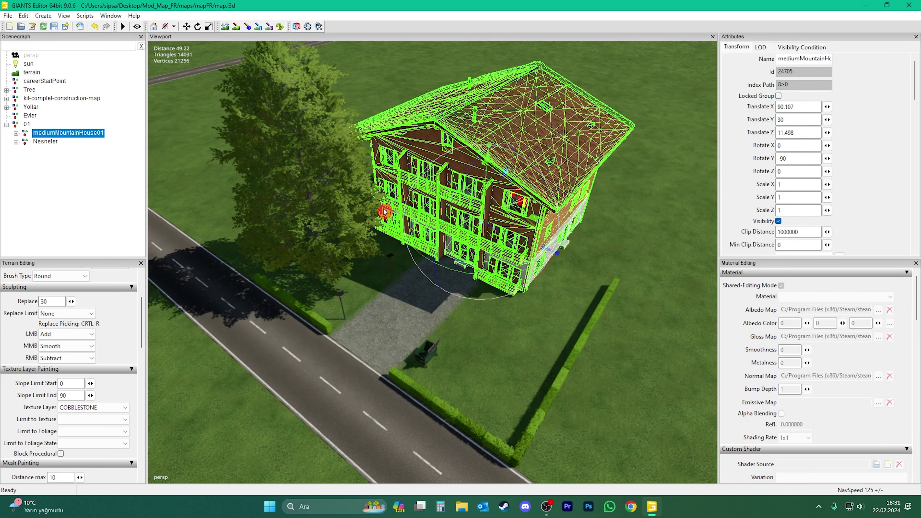
# Step: Enable the Locked Group option on group 01, collapse it, and select the whole group by picking the house
pyautogui.click(88, 198)
pyautogui.click(27, 124)
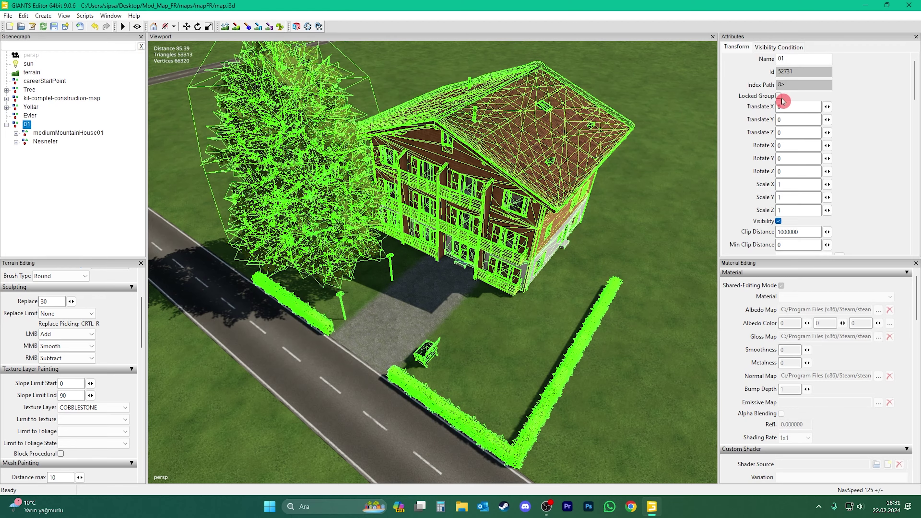
pyautogui.click(78, 214)
pyautogui.click(436, 254)
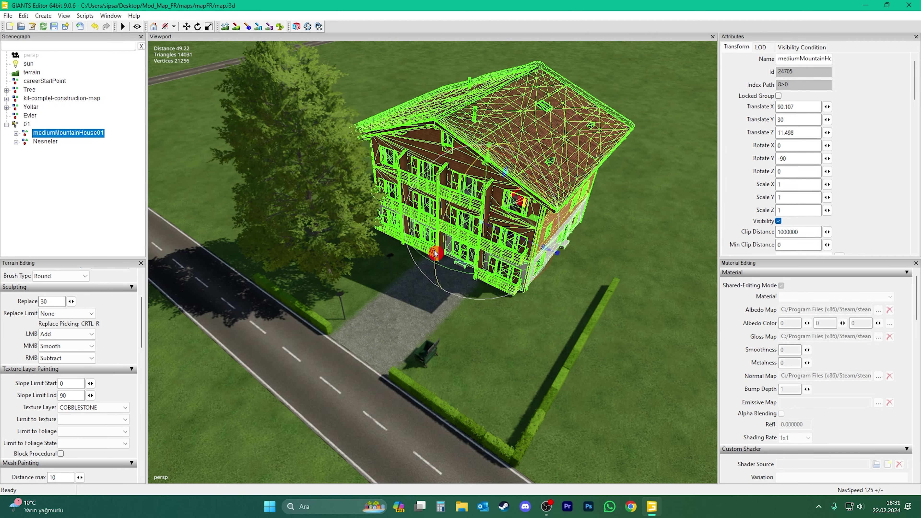
pyautogui.click(6, 125)
pyautogui.click(61, 189)
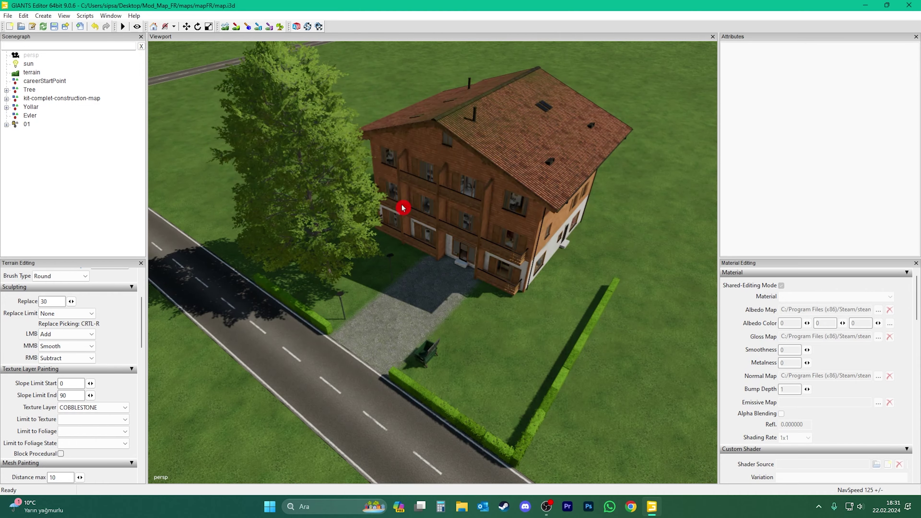
pyautogui.click(482, 141)
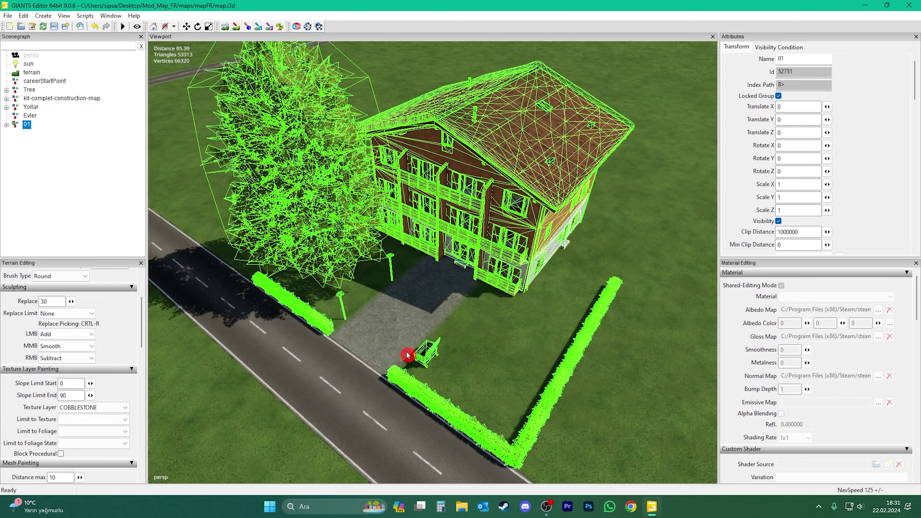
# Step: Try moving the whole locked group 01 along Z to about -20.37, and undo the move
pyautogui.press('f')
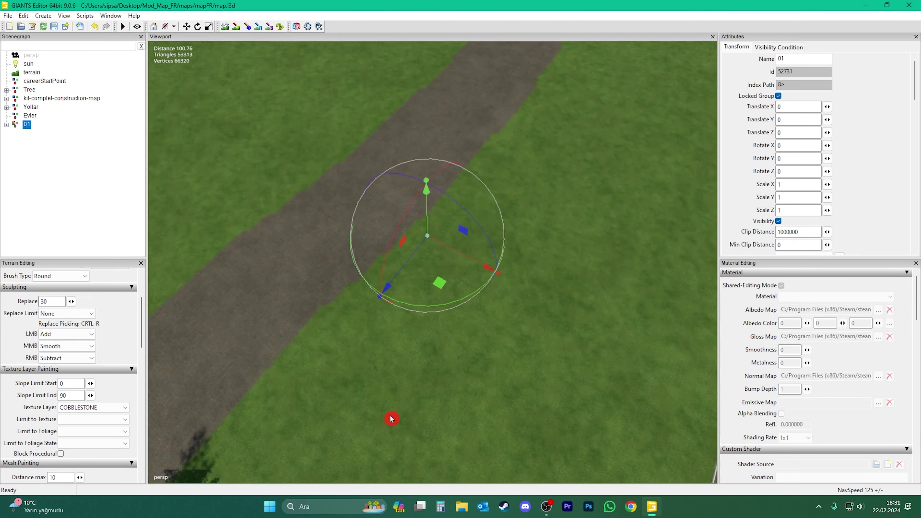
pyautogui.moveTo(402, 369); pyautogui.dragTo(470, 376, button='right')
pyautogui.moveTo(258, 366); pyautogui.dragTo(220, 253)
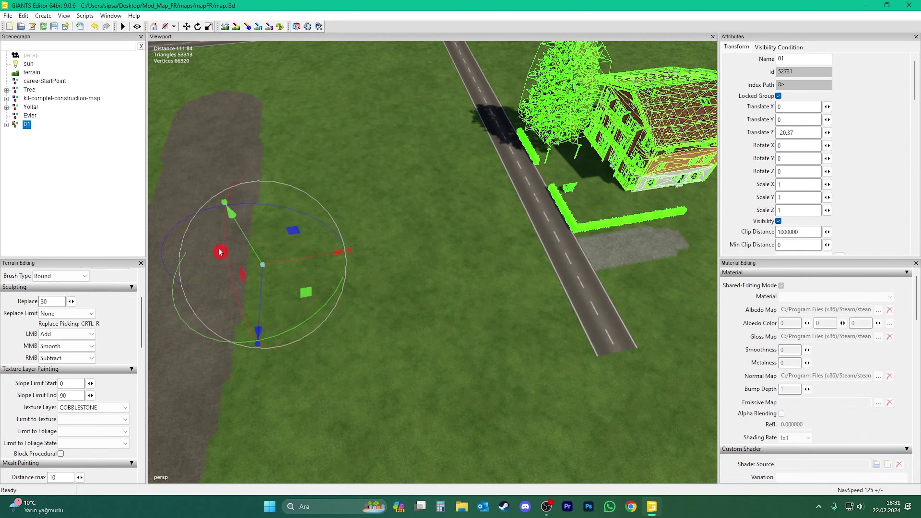
pyautogui.click(95, 27)
pyautogui.click(372, 341)
pyautogui.moveTo(372, 341); pyautogui.dragTo(472, 325, button='right')
pyautogui.scroll(5, 486, 333)
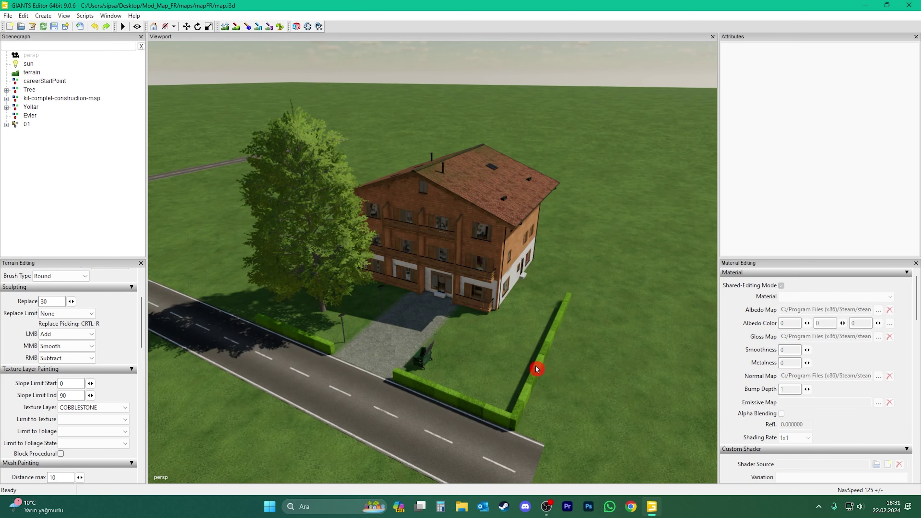
# Step: Nest the locked group 01 inside Evler, checking the contents of group 01 and what Evler covers
pyautogui.click(7, 125)
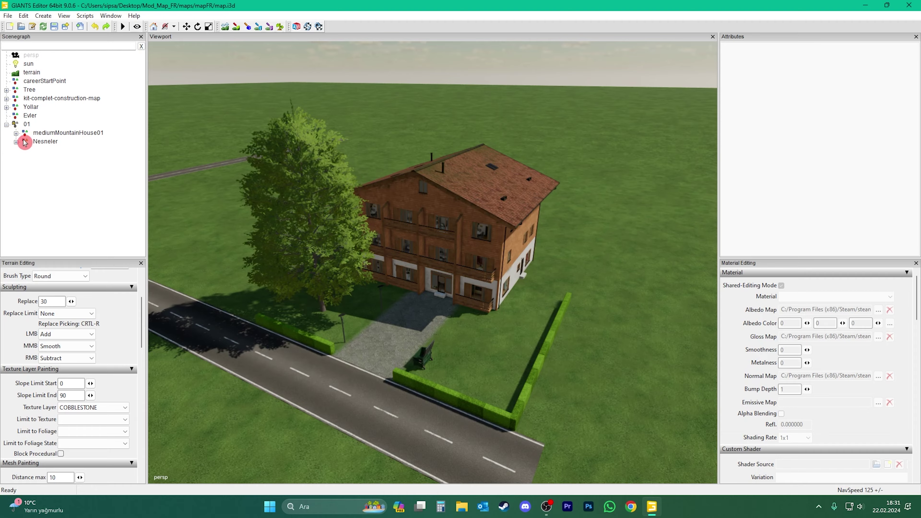
pyautogui.click(48, 134)
pyautogui.click(46, 142)
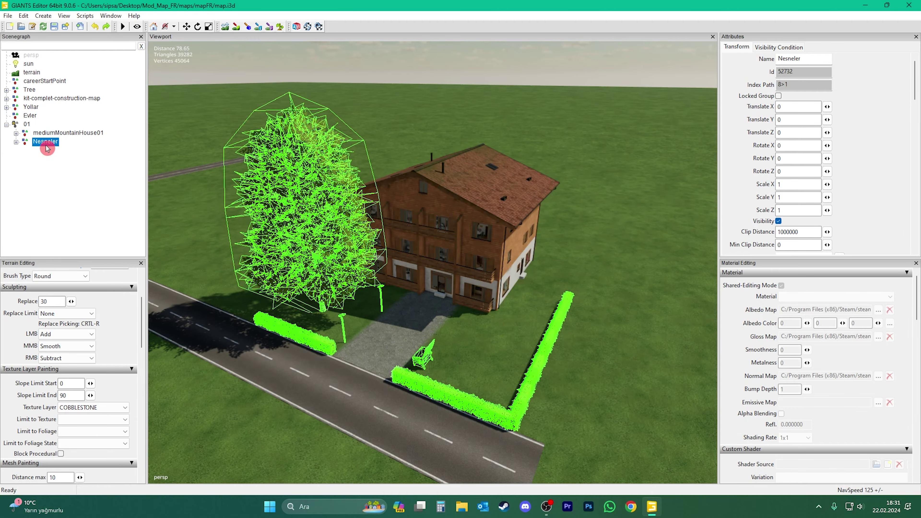
pyautogui.click(55, 168)
pyautogui.click(53, 141)
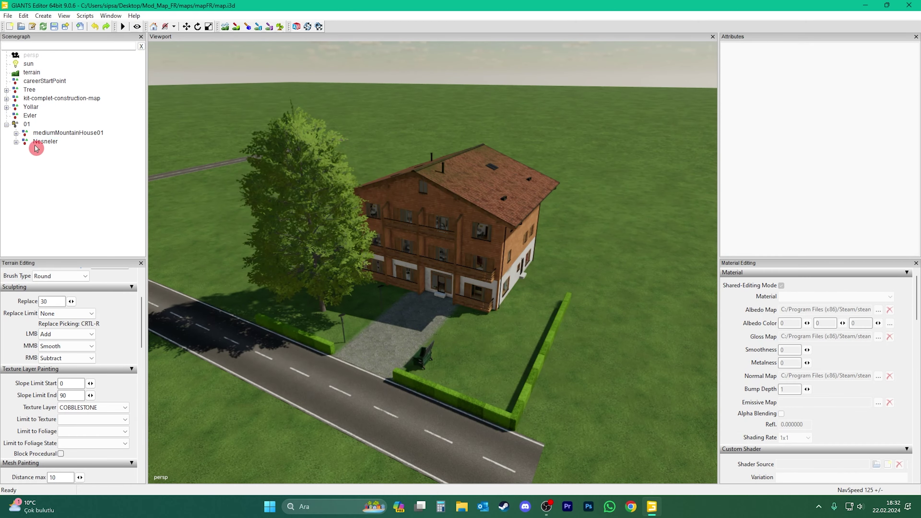
pyautogui.click(7, 125)
pyautogui.moveTo(30, 127); pyautogui.dragTo(29, 119)
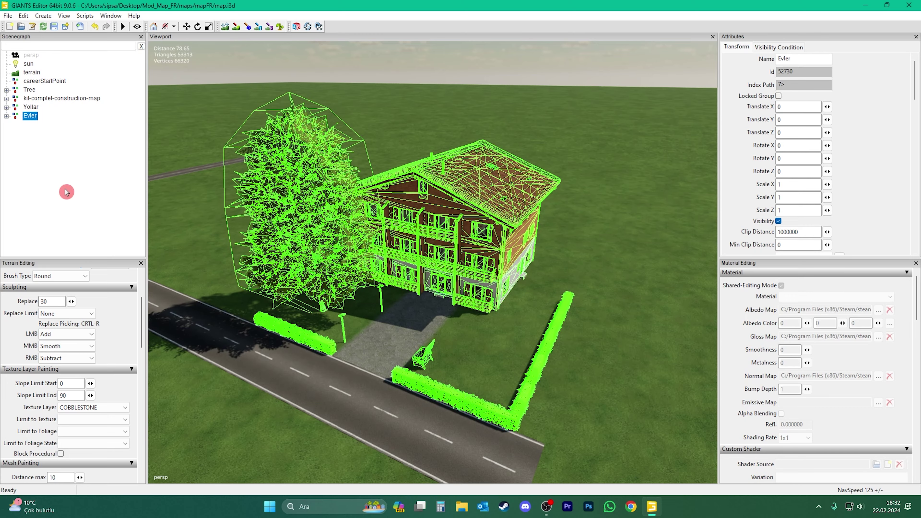
pyautogui.moveTo(174, 225); pyautogui.dragTo(336, 228, button='middle')
pyautogui.click(107, 175)
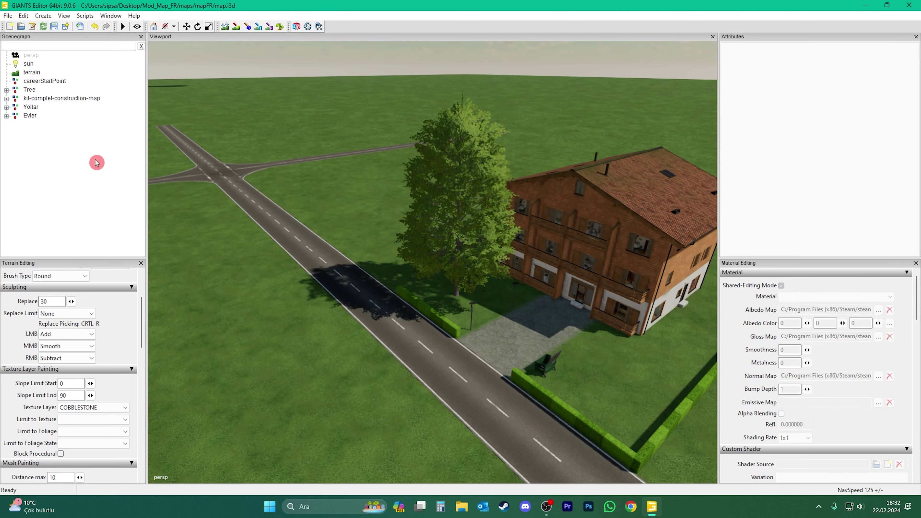
pyautogui.click(31, 117)
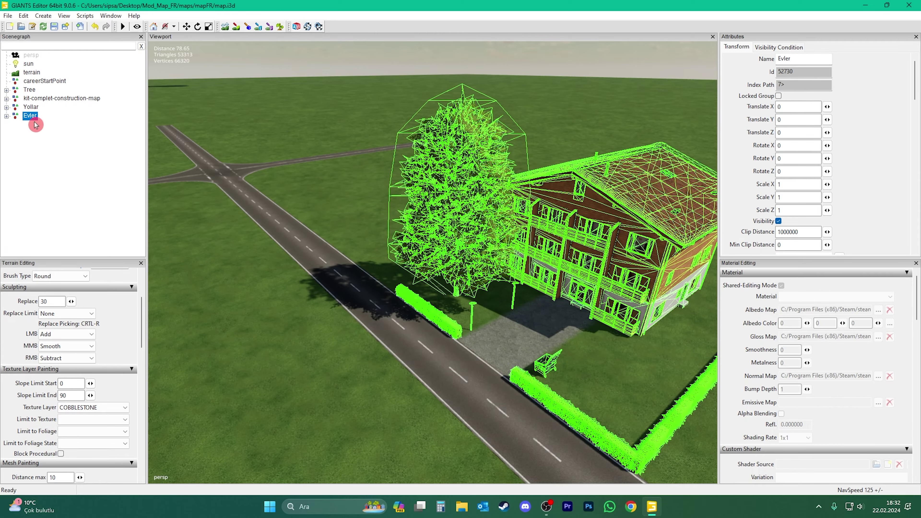
pyautogui.click(105, 186)
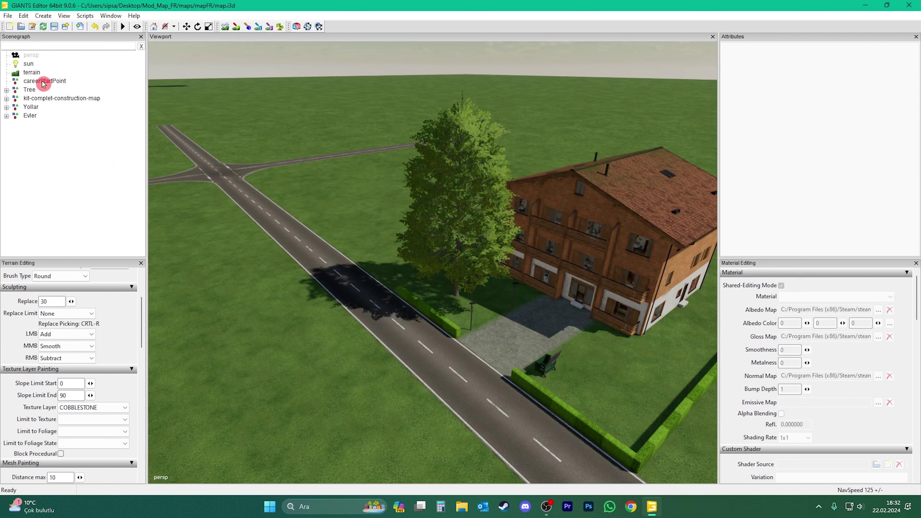
# Step: Create a new transform group and name it Orman_Haritasi
pyautogui.click(42, 15)
pyautogui.click(56, 31)
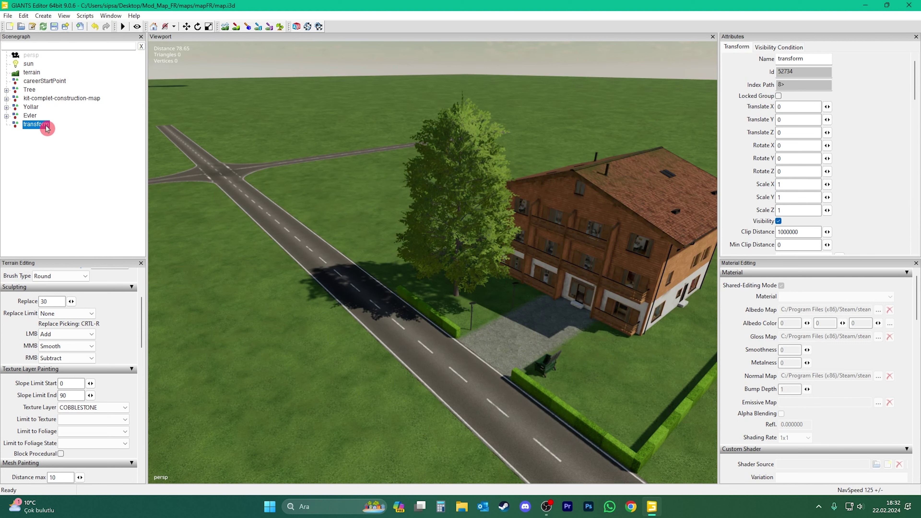
pyautogui.doubleClick(45, 125)
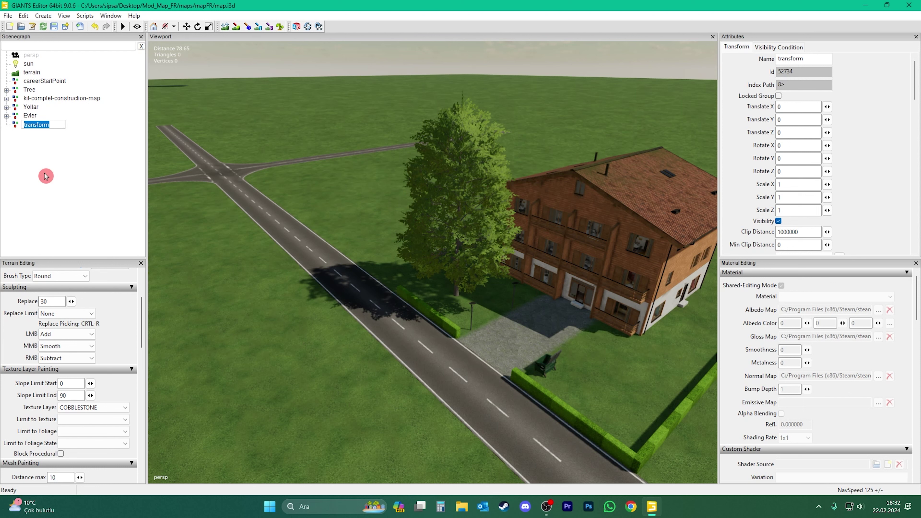
pyautogui.write('Orman')
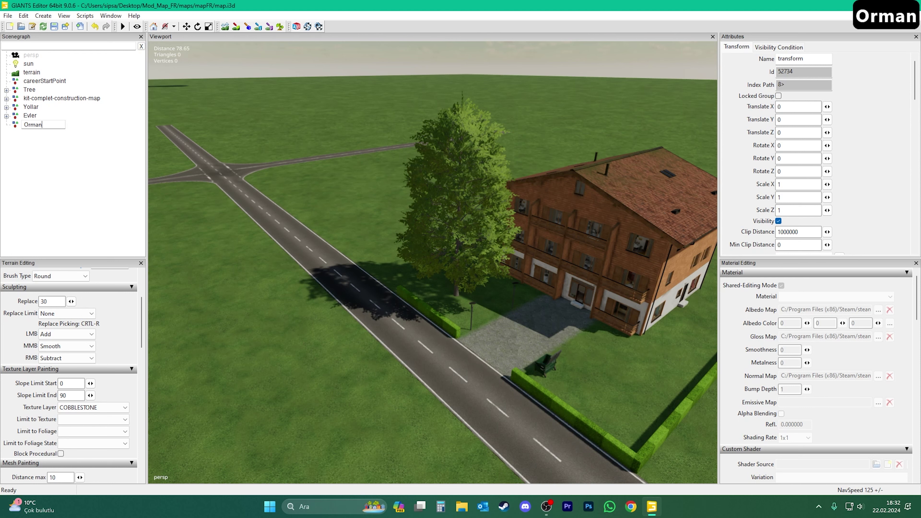
pyautogui.write('_H')
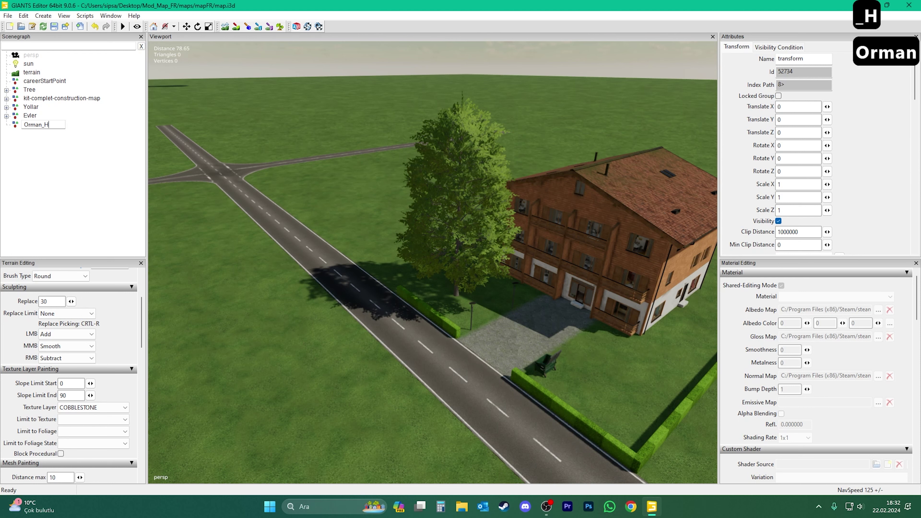
pyautogui.write('aritasi')
pyautogui.press('Return')
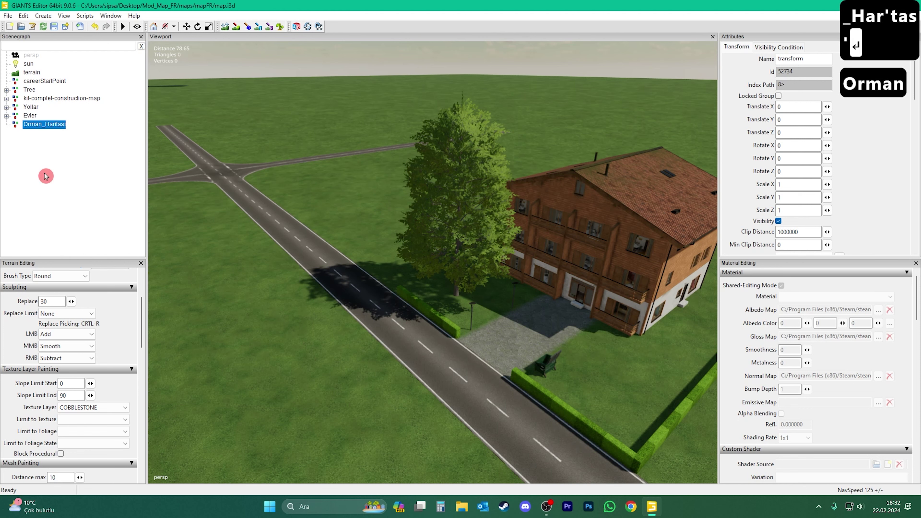
pyautogui.click(93, 141)
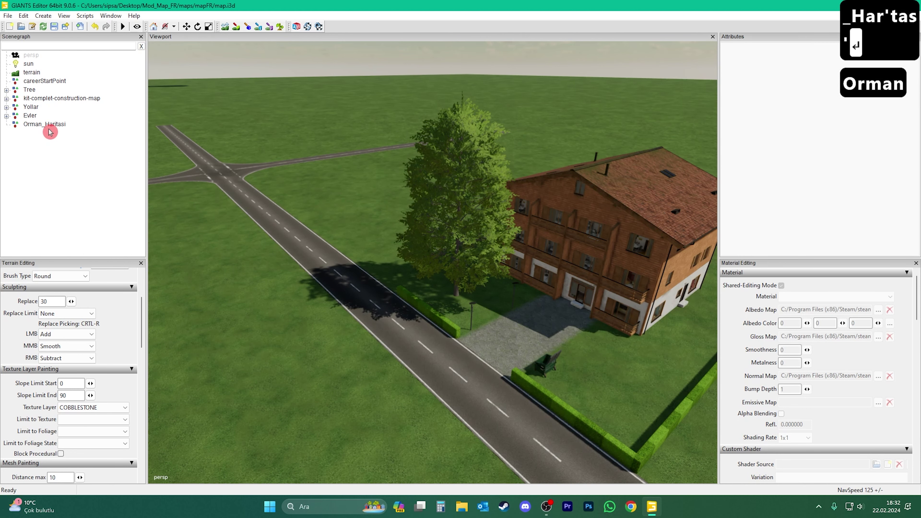
# Step: Nest the Yollar, Tree and Evler groups inside Orman_Haritasi
pyautogui.click(31, 107)
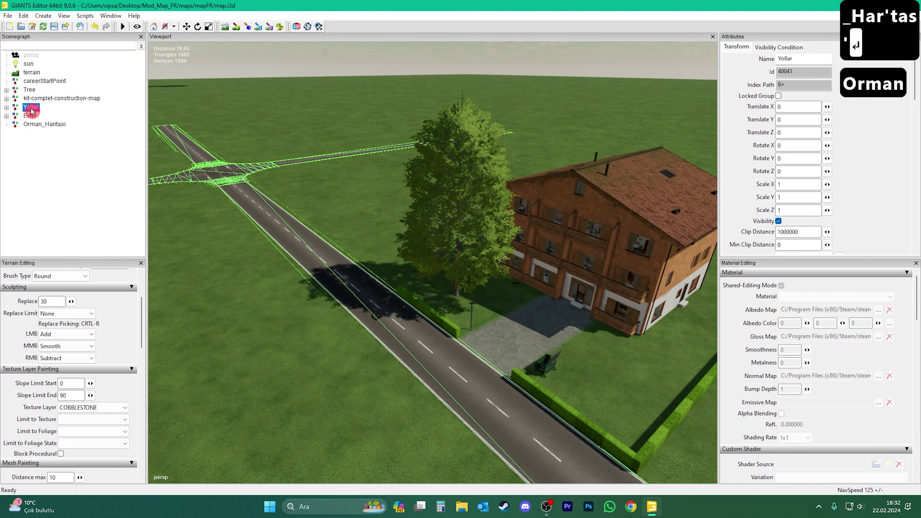
pyautogui.moveTo(31, 108); pyautogui.dragTo(35, 131)
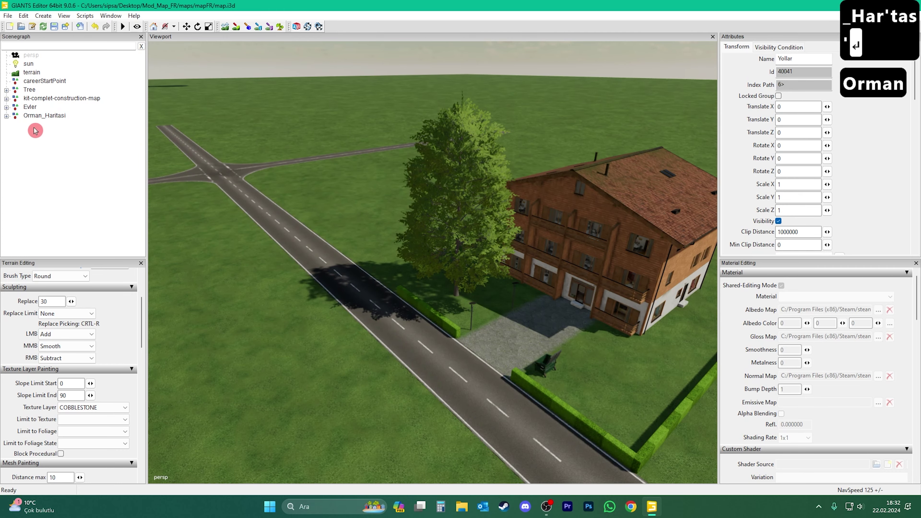
pyautogui.click(33, 92)
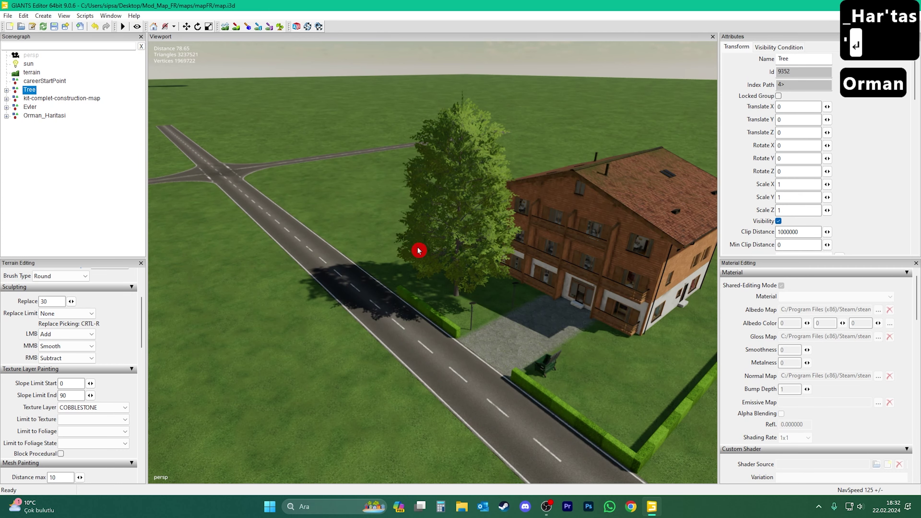
pyautogui.press('f')
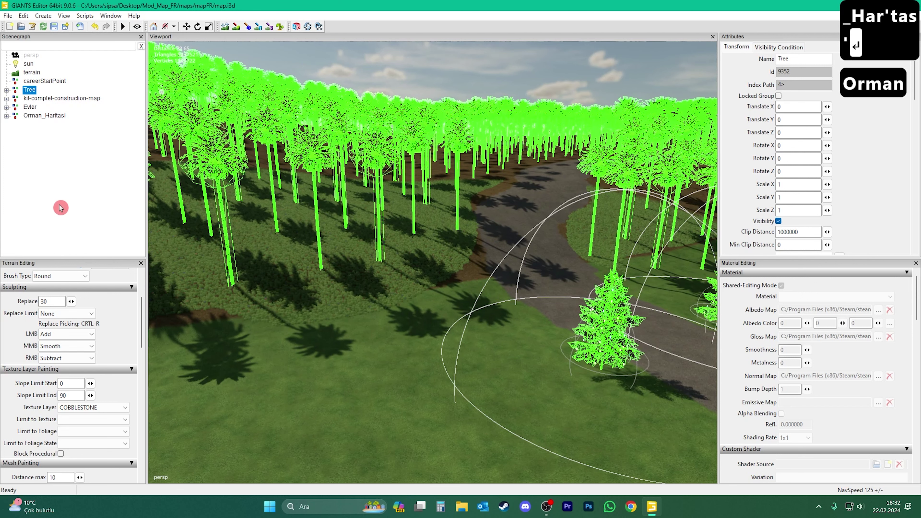
pyautogui.click(60, 208)
pyautogui.moveTo(29, 92)
pyautogui.mouseDown()
pyautogui.moveTo(29, 118)
pyautogui.moveTo(31, 109)
pyautogui.mouseUp()
pyautogui.moveTo(275, 198); pyautogui.dragTo(405, 325, button='right')
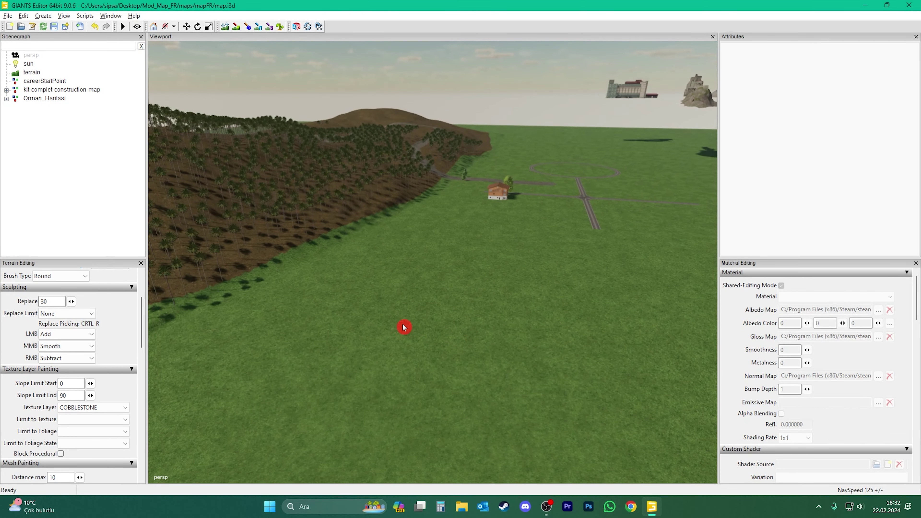
# Step: Review what the Orman_Haritasi group covers across the map and which groups it contains
pyautogui.click(39, 99)
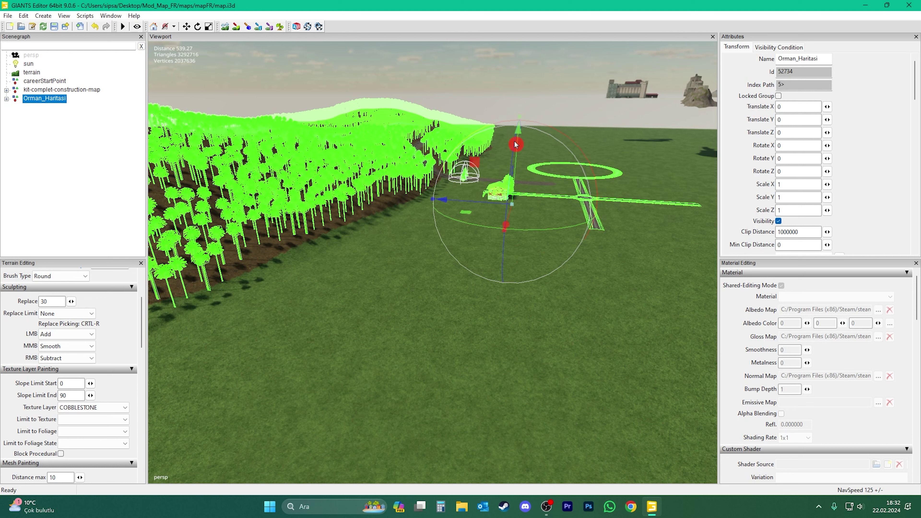
pyautogui.click(54, 190)
pyautogui.click(215, 210)
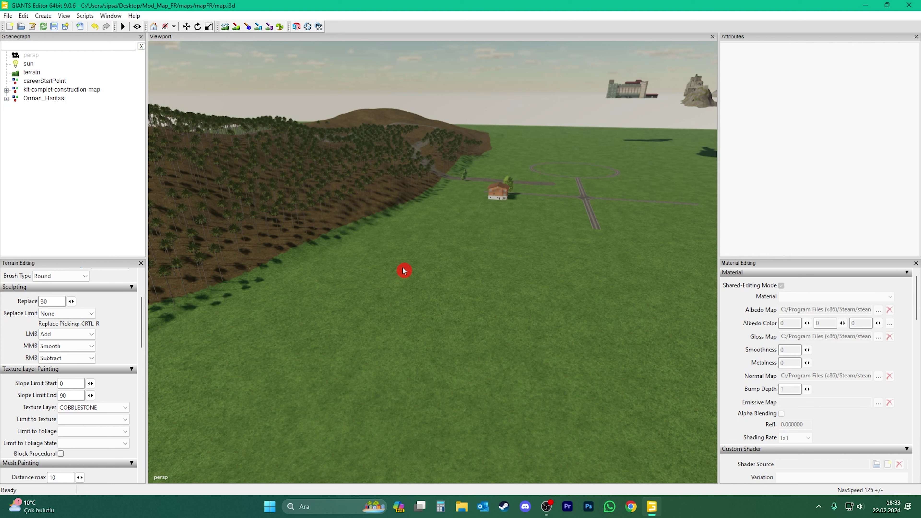
pyautogui.moveTo(406, 290); pyautogui.dragTo(437, 280)
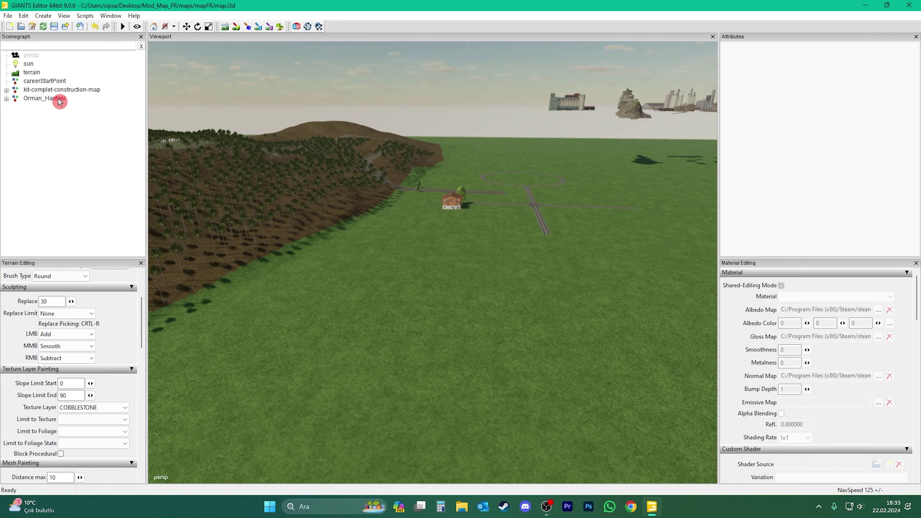
pyautogui.click(540, 203)
pyautogui.click(56, 99)
pyautogui.moveTo(442, 278); pyautogui.dragTo(638, 193, button='right')
pyautogui.click(94, 188)
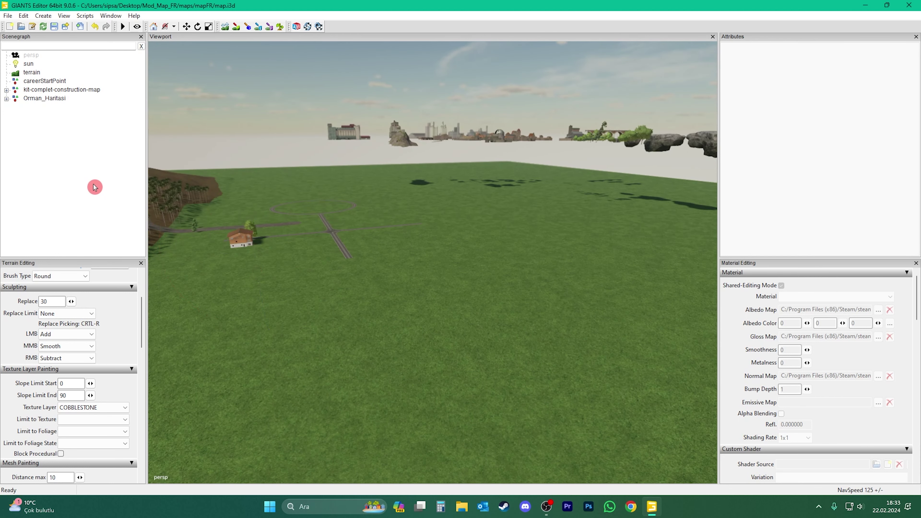
pyautogui.moveTo(488, 337); pyautogui.dragTo(468, 335, button='right')
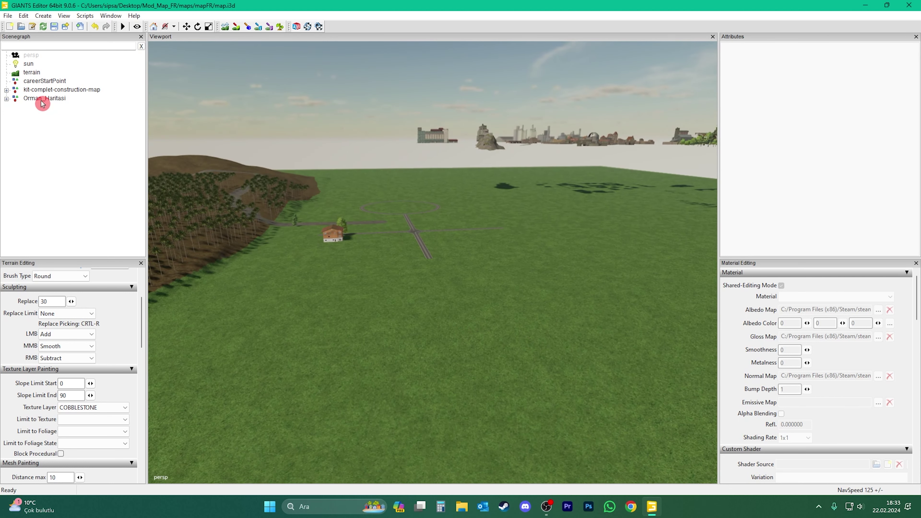
pyautogui.click(6, 98)
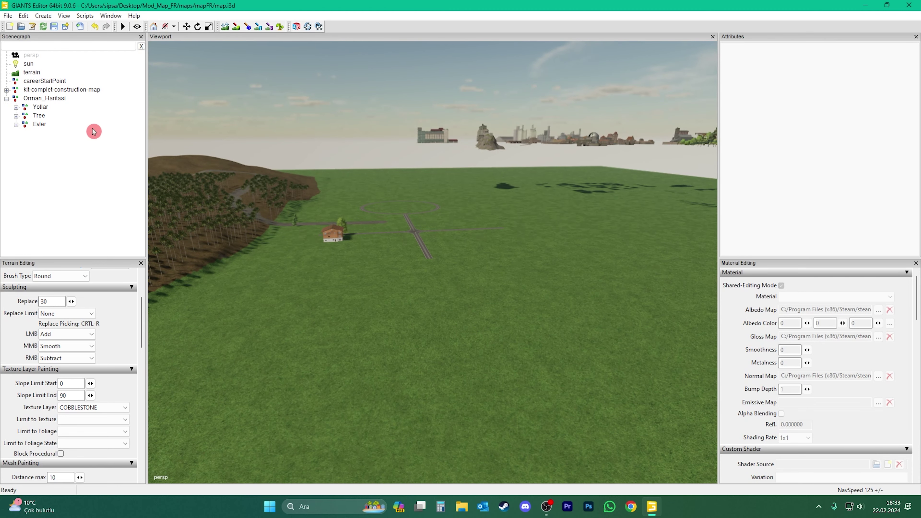
pyautogui.moveTo(453, 290); pyautogui.dragTo(233, 231, button='right')
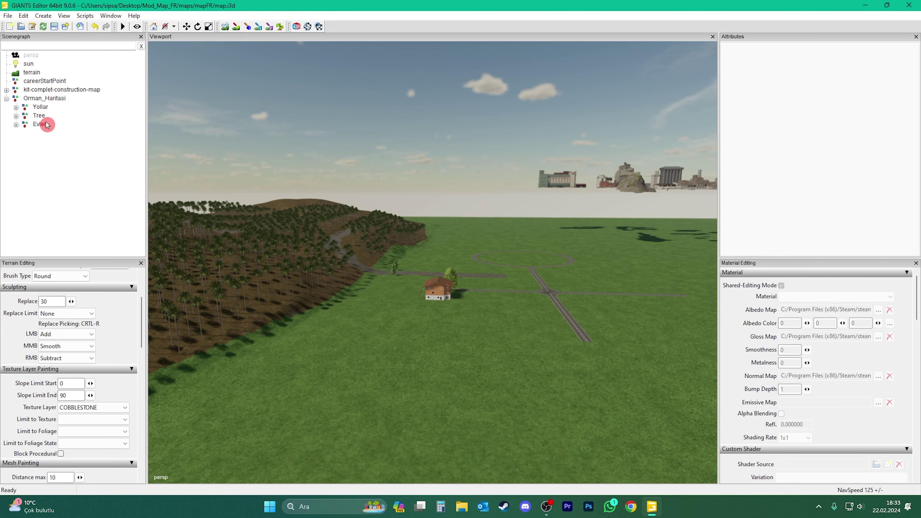
# Step: Examine the mountain house plot and the adjoining roads up close
pyautogui.rightClick(421, 307)
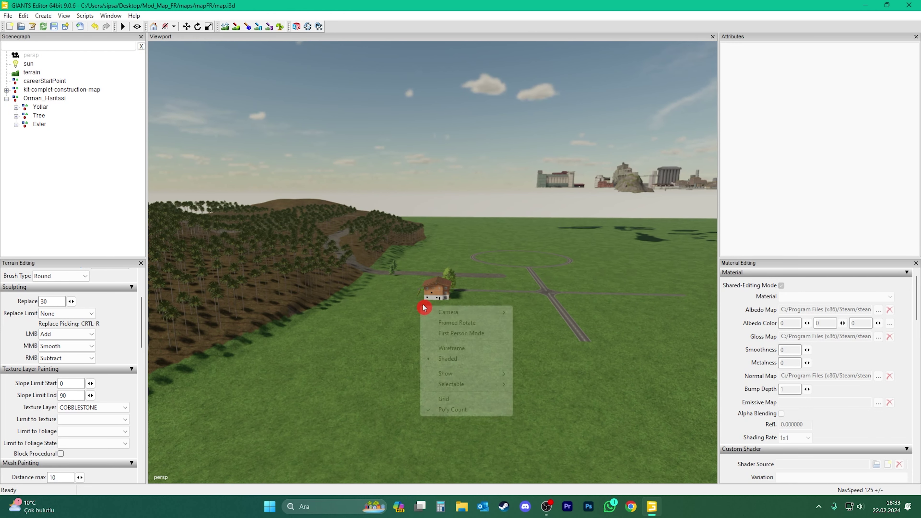
pyautogui.click(375, 299)
pyautogui.scroll(10, 374, 300)
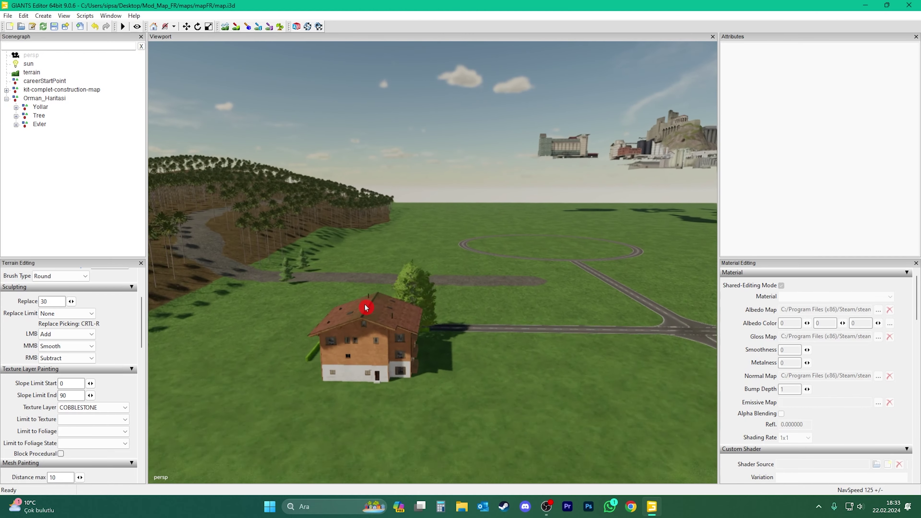
pyautogui.scroll(8, 365, 309)
pyautogui.moveTo(469, 304); pyautogui.dragTo(436, 333, button='right')
pyautogui.scroll(-5, 525, 323)
pyautogui.moveTo(524, 323); pyautogui.dragTo(421, 331, button='right')
pyautogui.scroll(5, 541, 328)
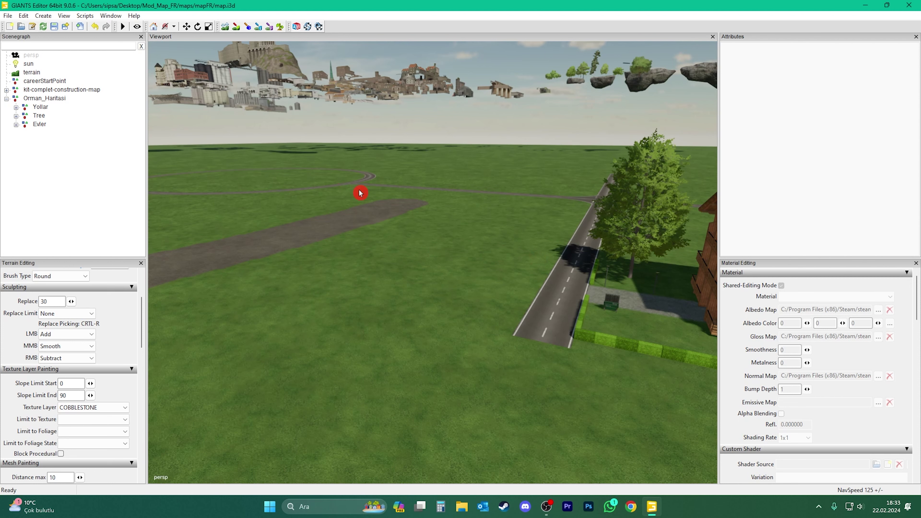
pyautogui.moveTo(453, 225); pyautogui.dragTo(454, 235, button='right')
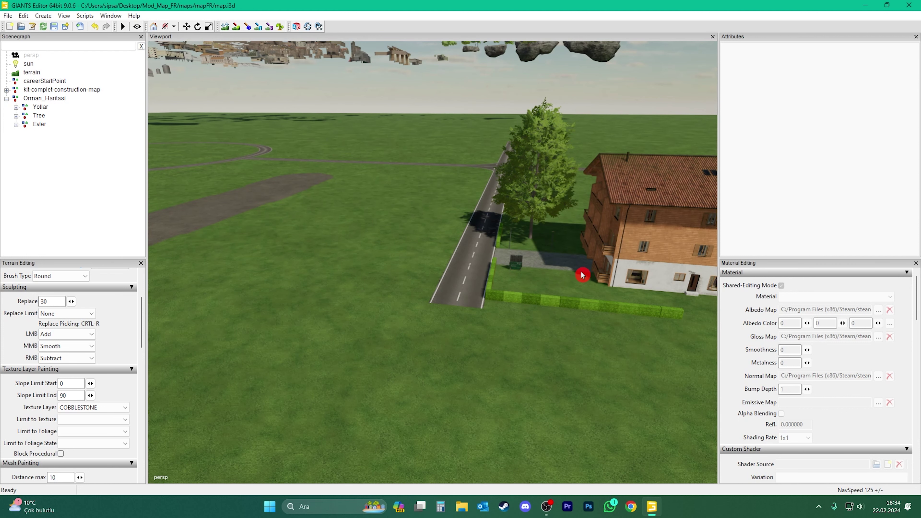
pyautogui.moveTo(400, 266); pyautogui.dragTo(394, 241, button='right')
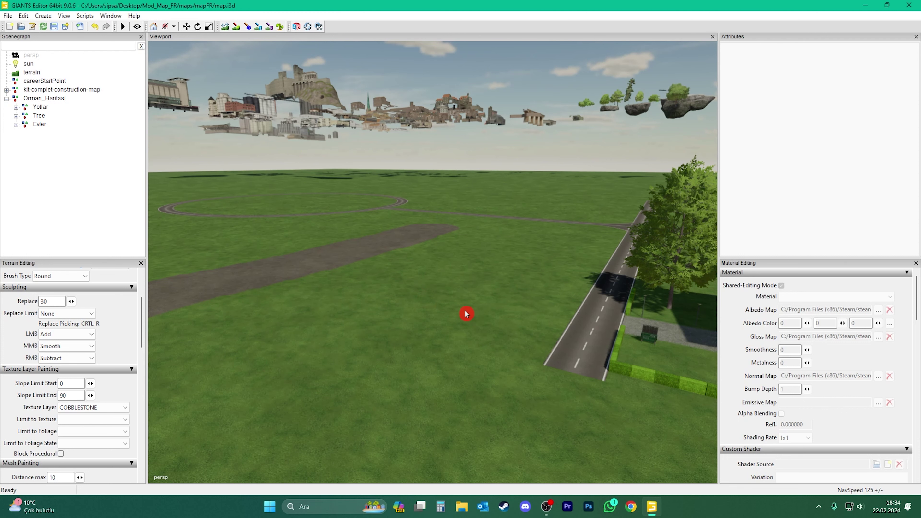
pyautogui.moveTo(467, 313); pyautogui.dragTo(487, 315, button='right')
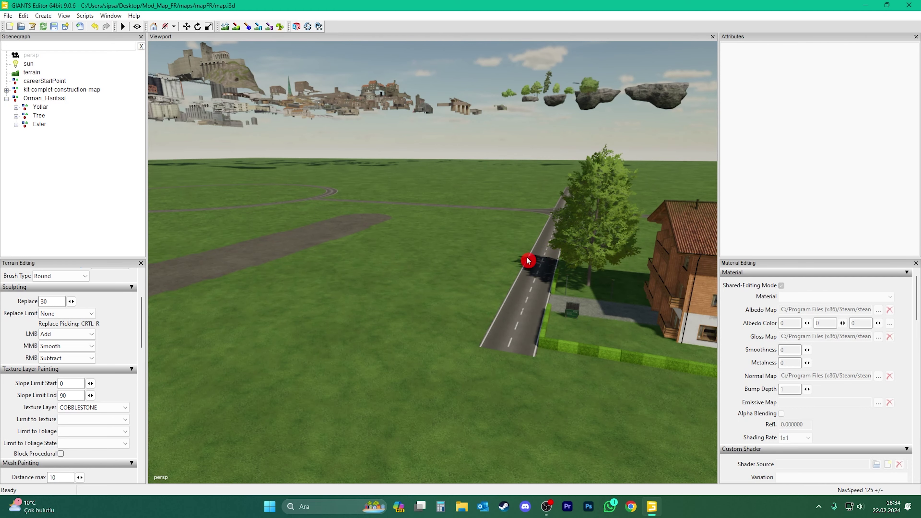
pyautogui.moveTo(477, 267); pyautogui.dragTo(427, 283, button='right')
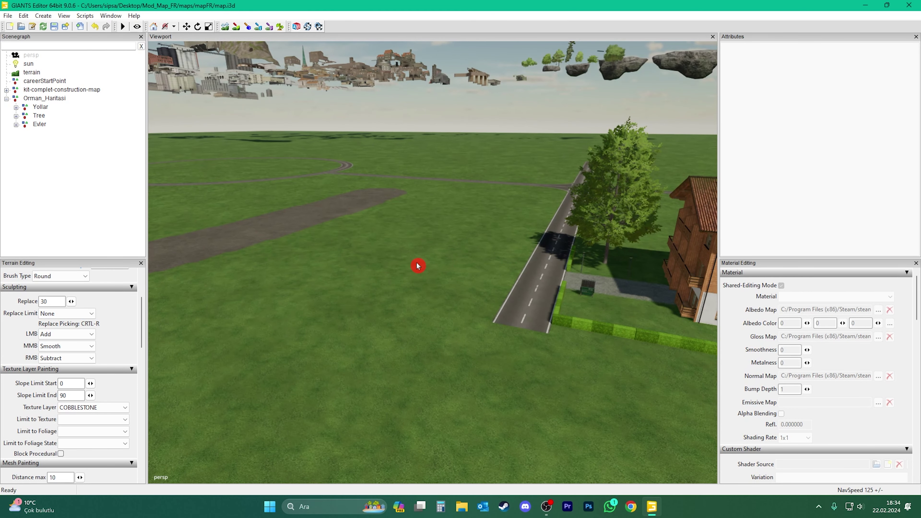